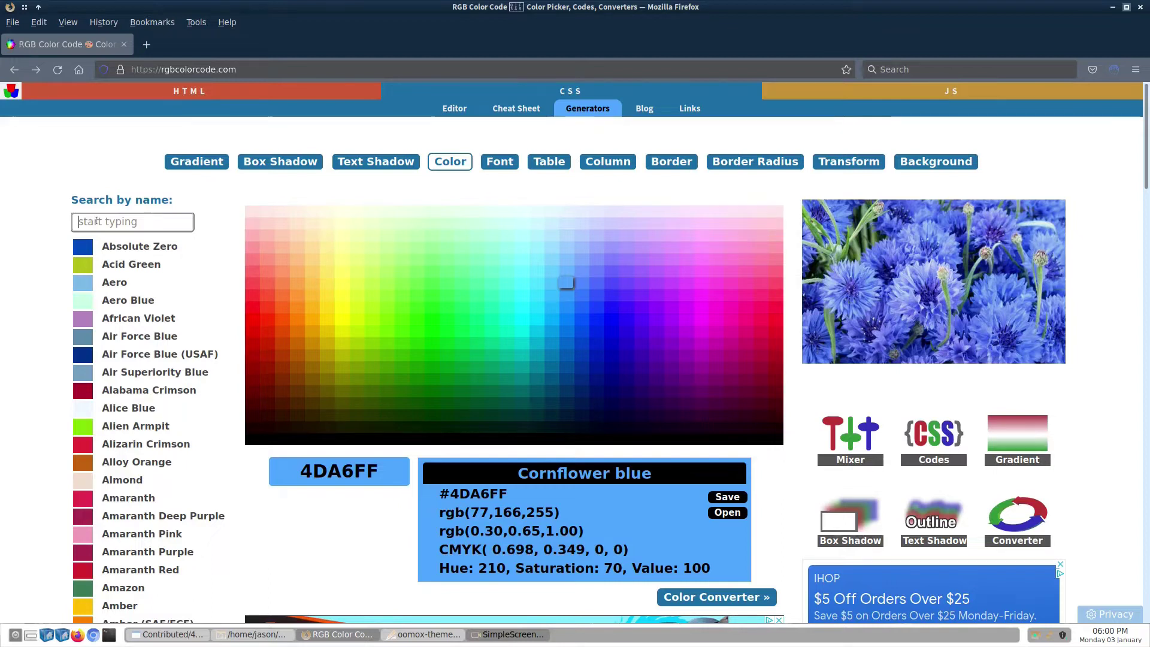
Step: Search the named colors for "champagne" and open the Deep Champagne color page
type("cha")
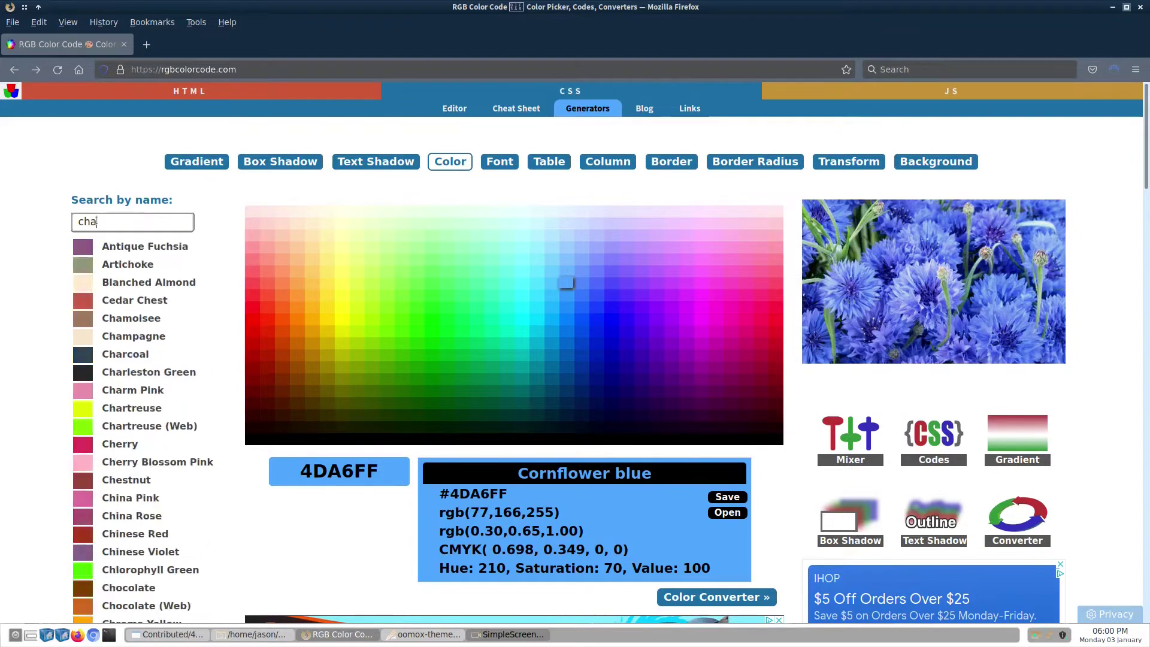
type("mpagne")
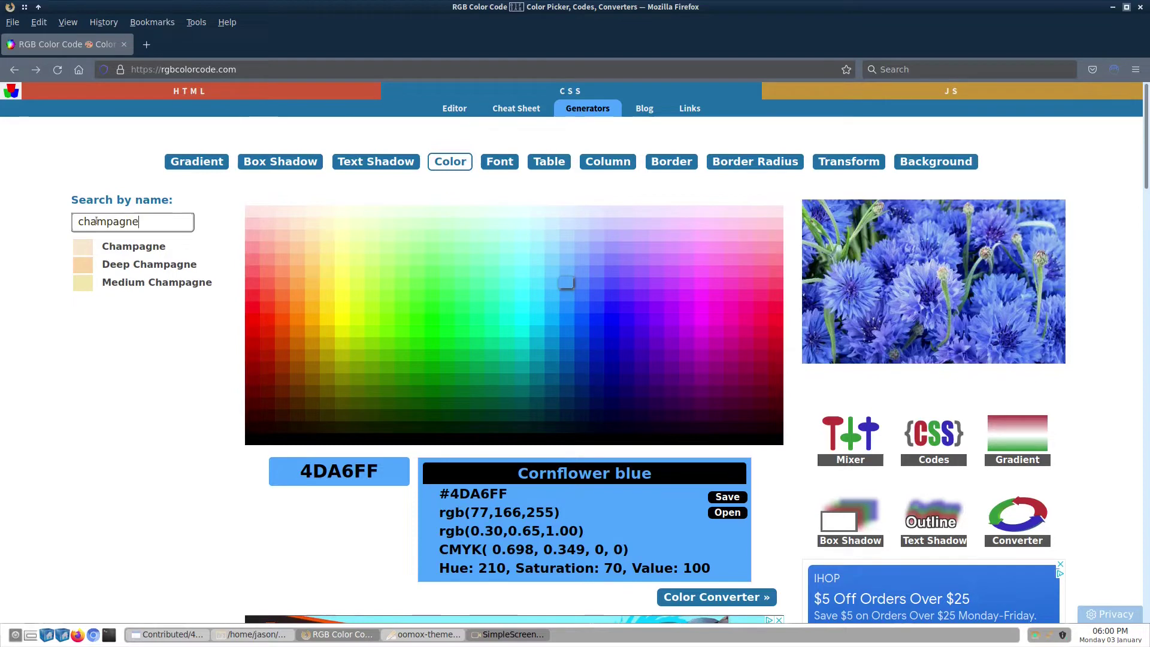
left_click(134, 266)
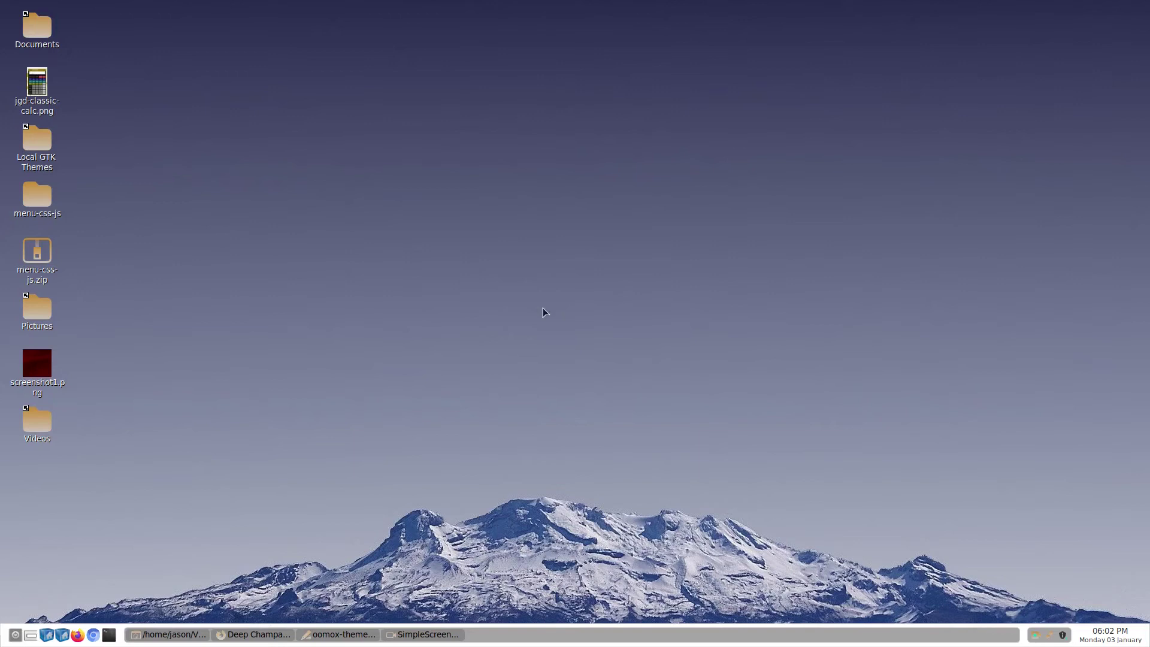
Step: Launch the Oomox theme designer from the desktop
right_click(579, 238)
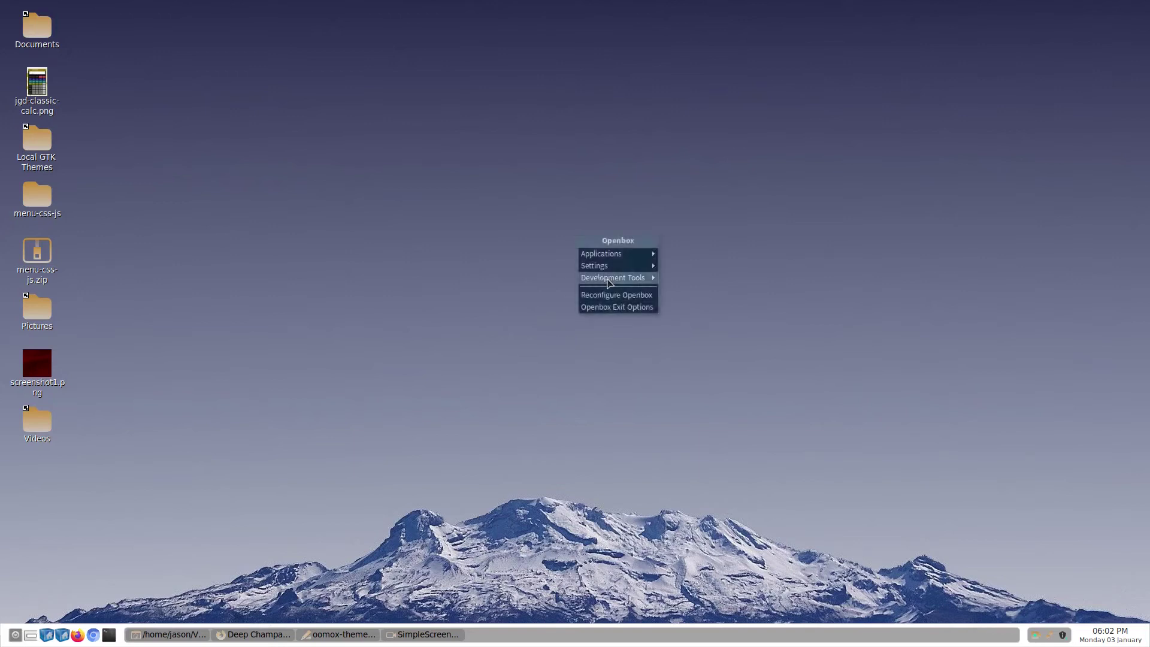
mouse_move(610, 279)
left_click(687, 296)
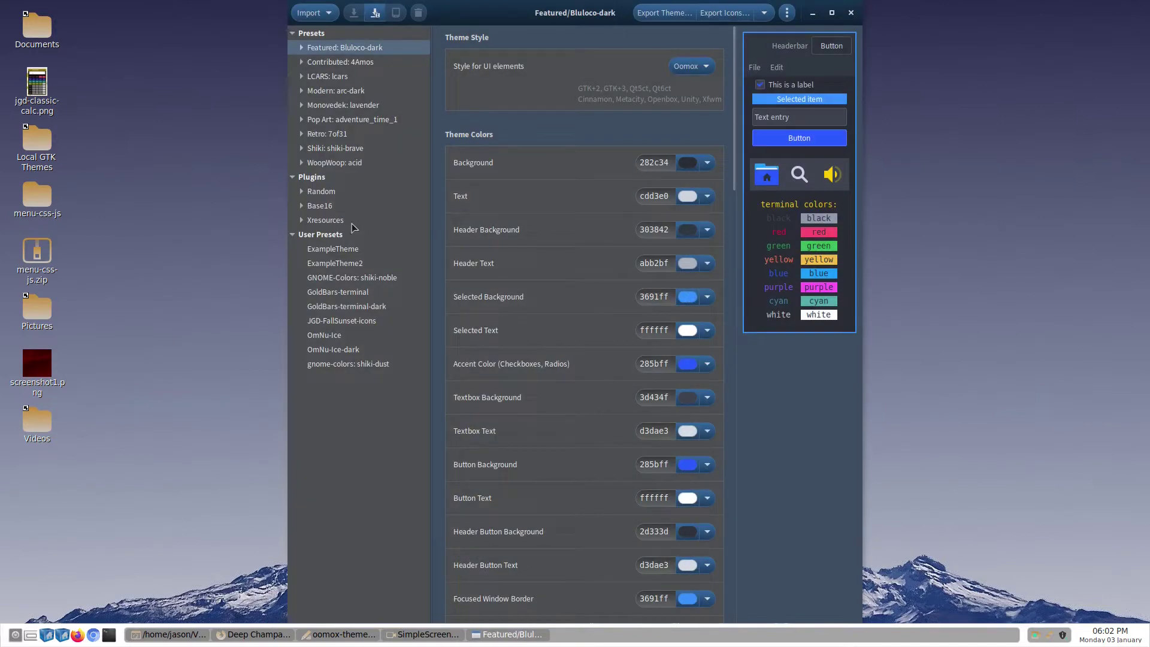
Step: Save a copy of the ExampleTheme user preset under the name OmNu-Champagne
left_click(356, 253)
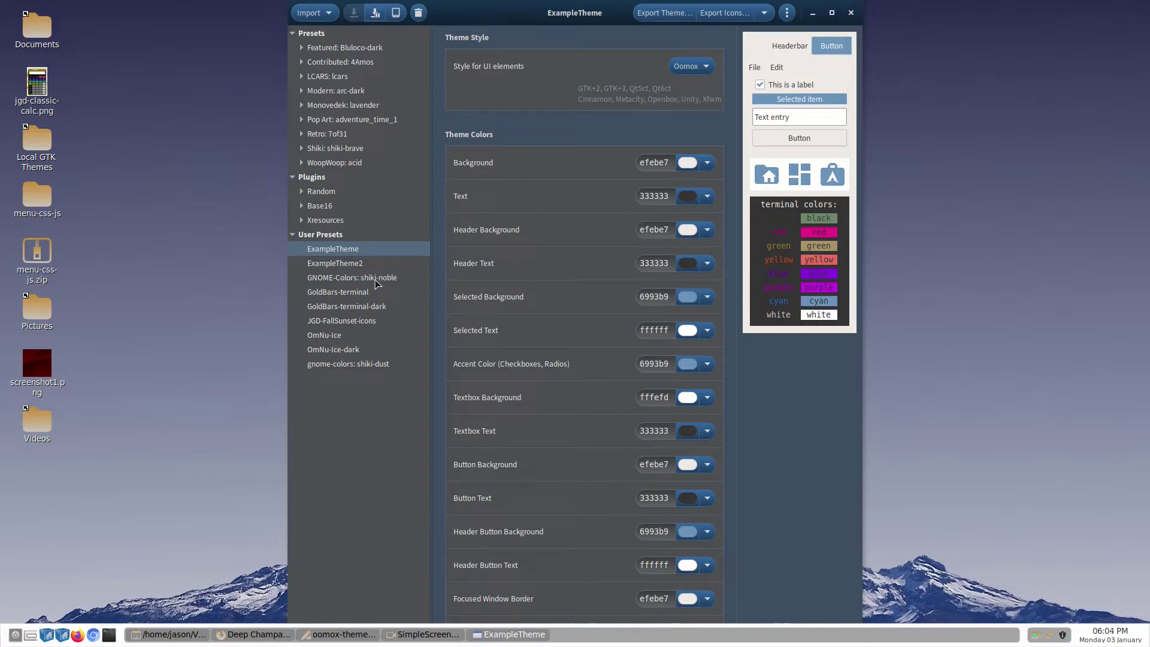
left_click(374, 13)
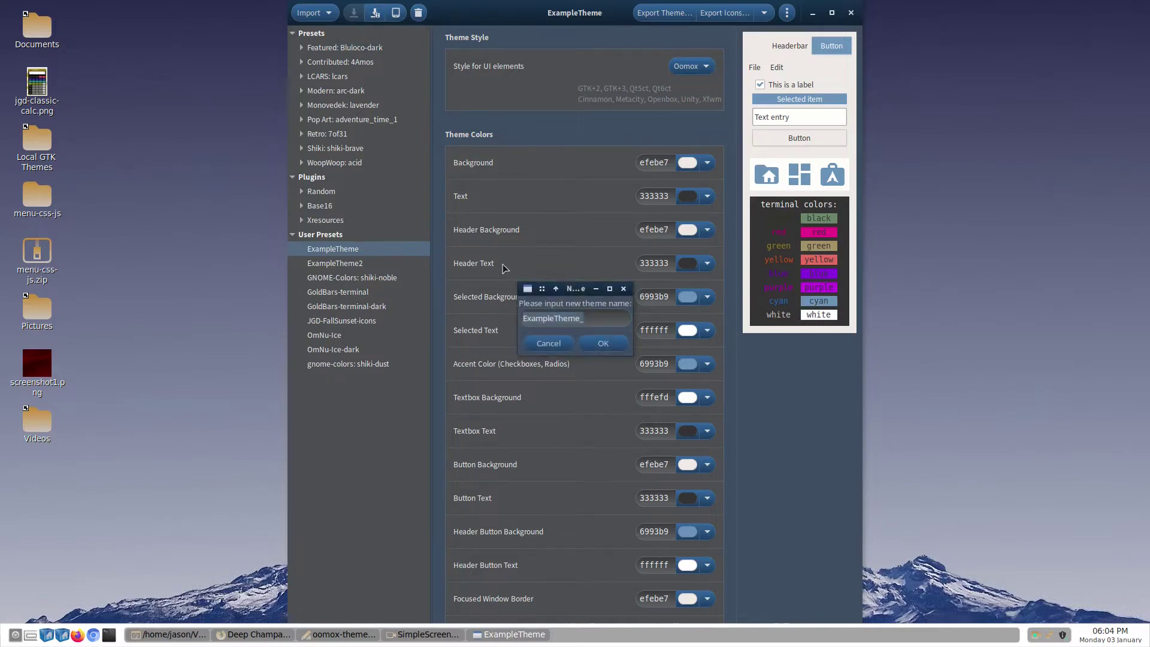
type("OmNu-Champagne")
left_click(603, 344)
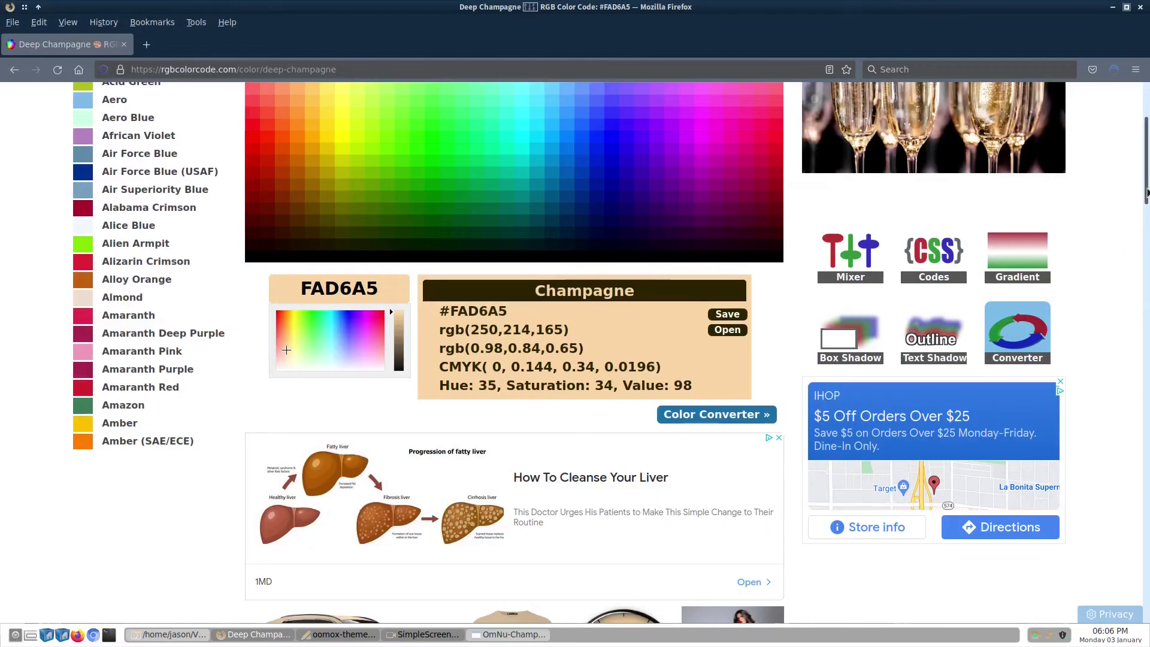
Step: Copy the Deep Champagne hex code FAD6A5 from the web page and set it as the OmNu-Champagne theme's Background color in the theme designer
scroll(1146, 193, "down", 10)
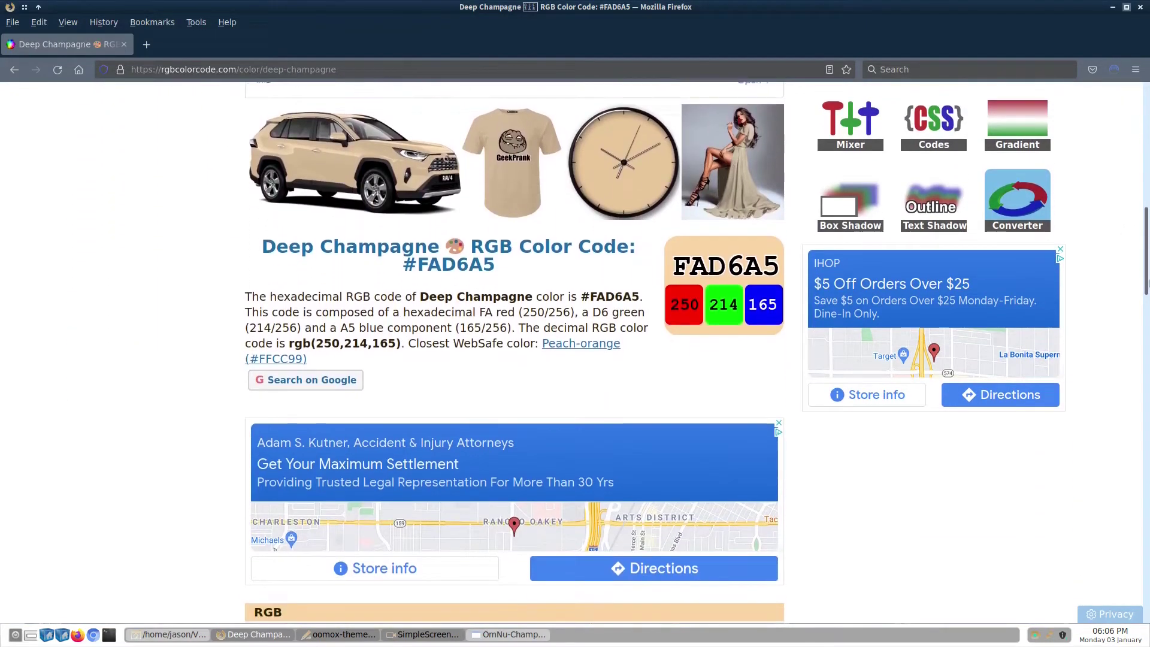
scroll(515, 353, "down", 12)
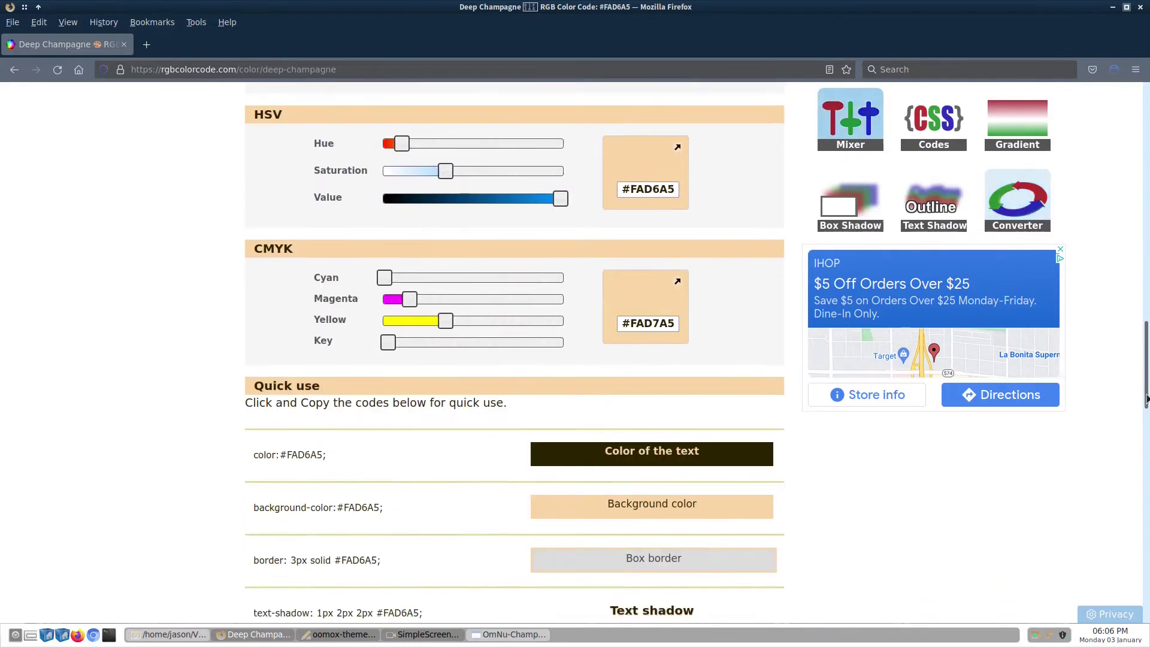
scroll(757, 389, "down", 5)
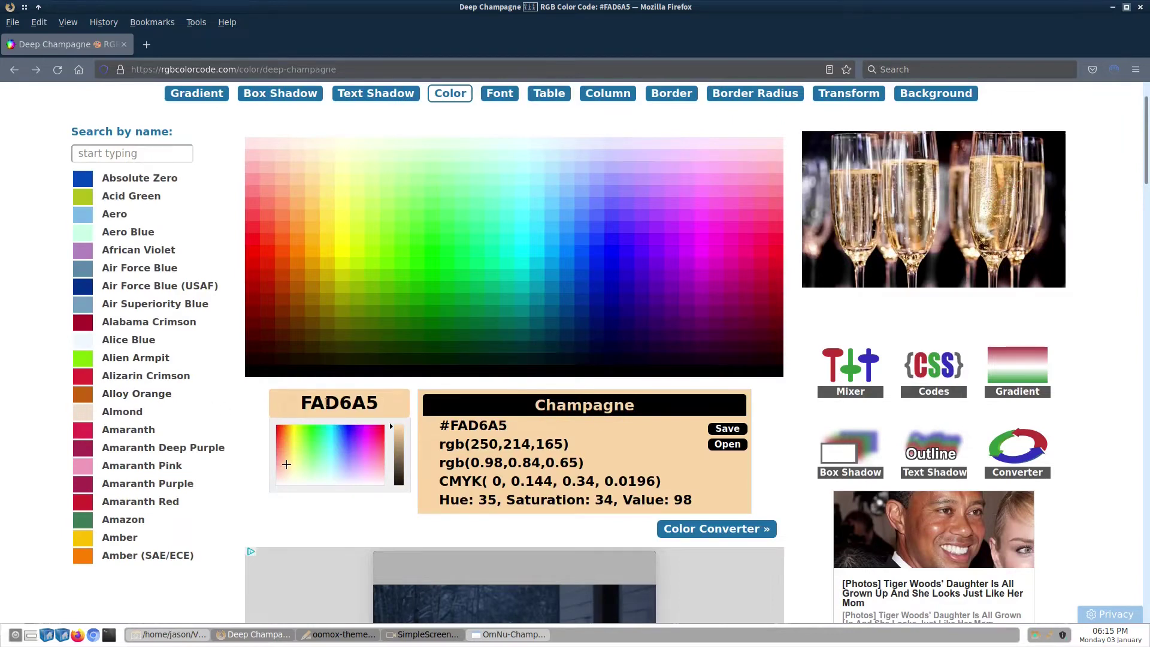
left_click(325, 402)
double_click(325, 403)
key("ctrl+c")
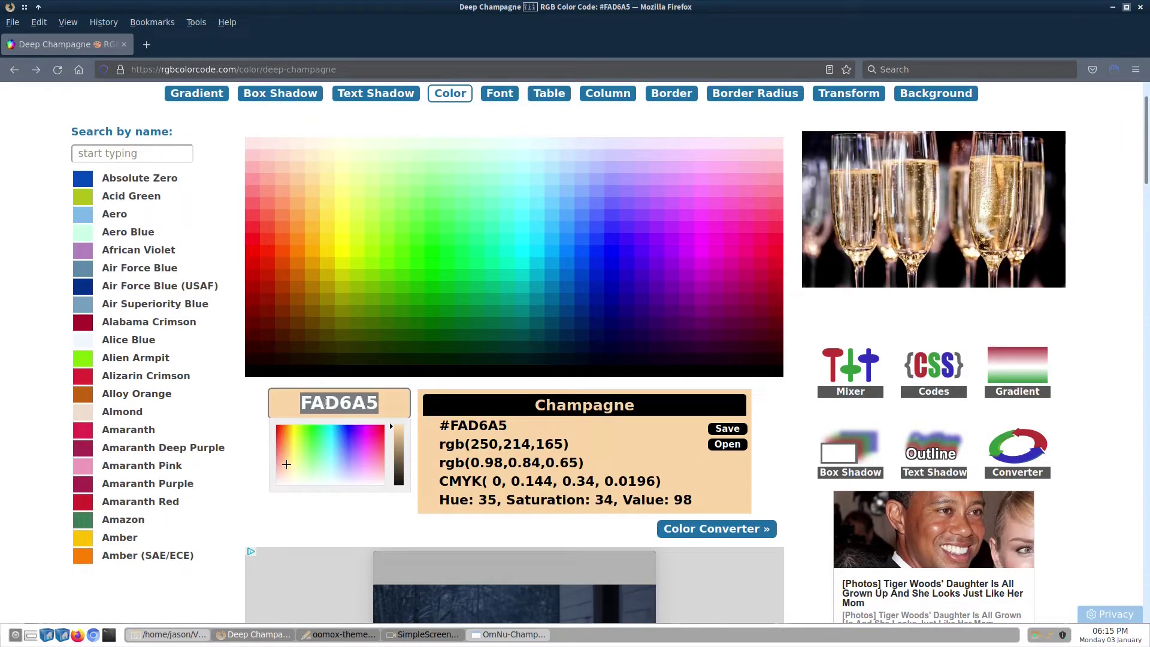
left_click(497, 635)
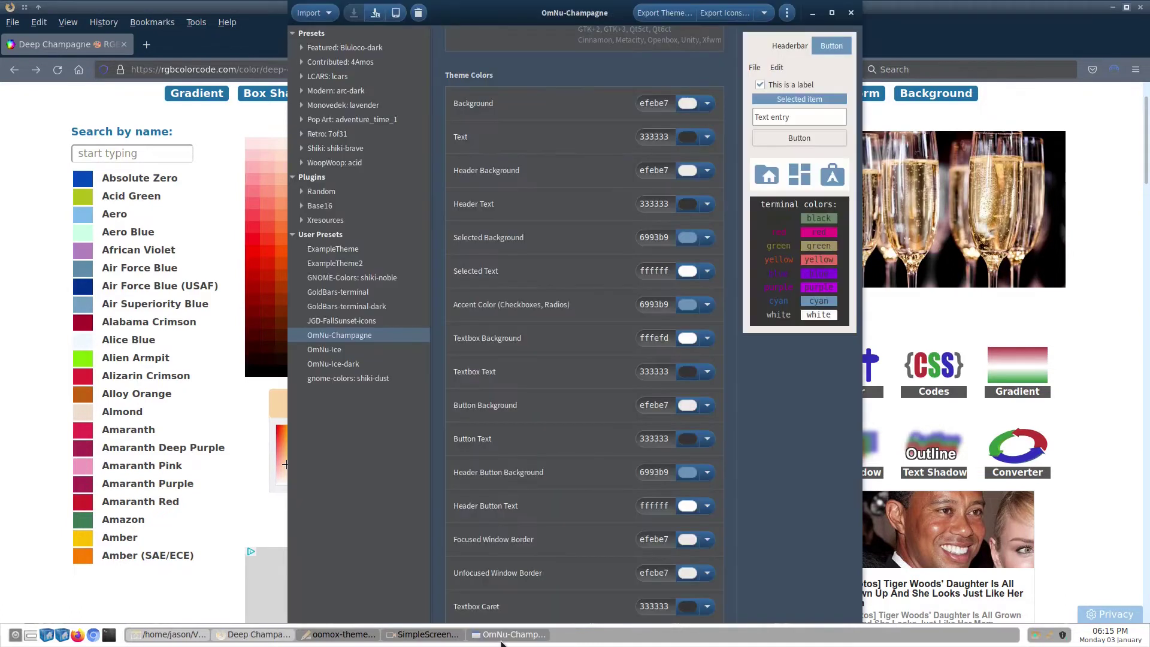
triple_click(659, 103)
key("ctrl+v")
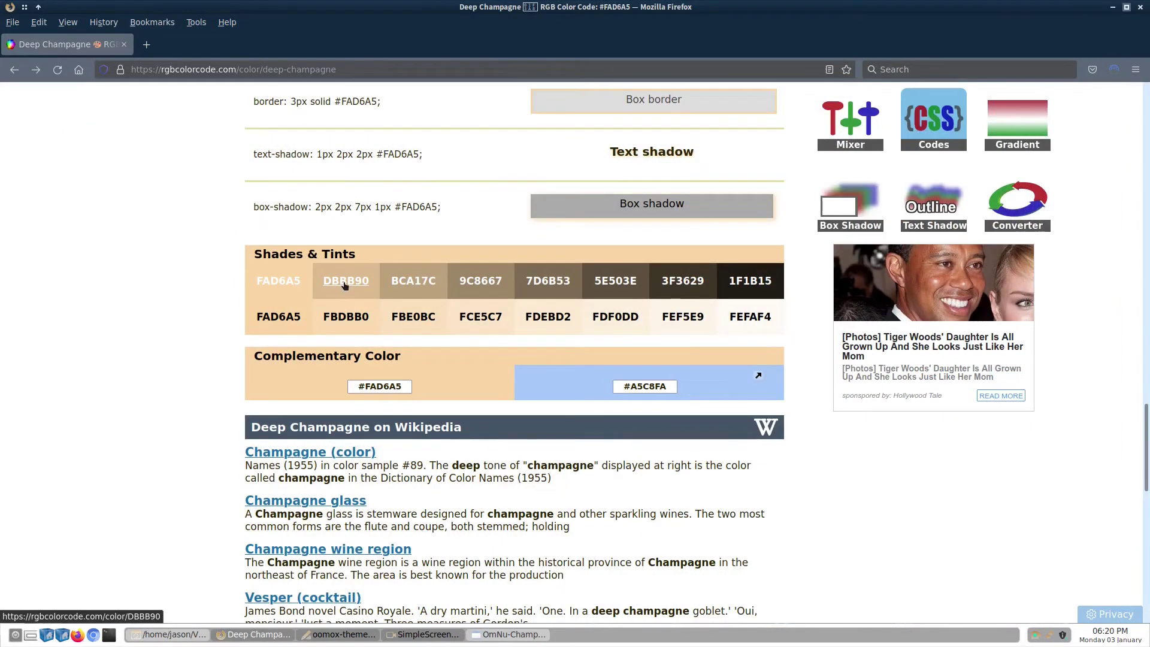
Step: Return to the theme designer and set the Header Background and Button Background colors to dbbb90
left_click(509, 634)
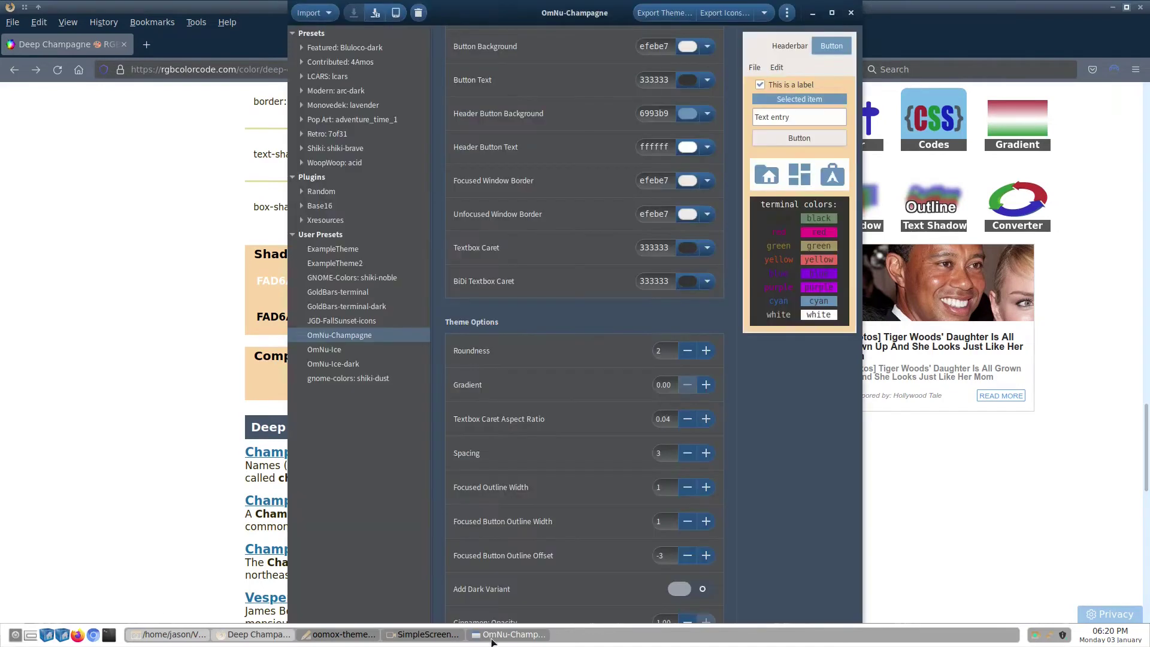
scroll(592, 430, "up", 10)
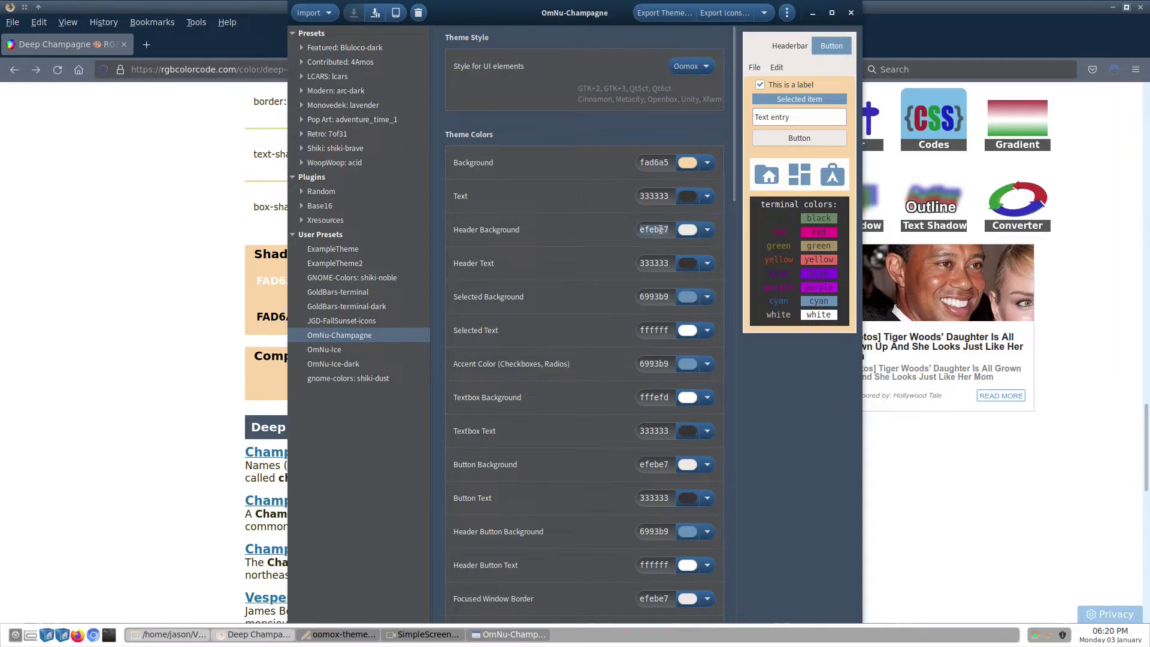
double_click(660, 229)
type("dbbb90")
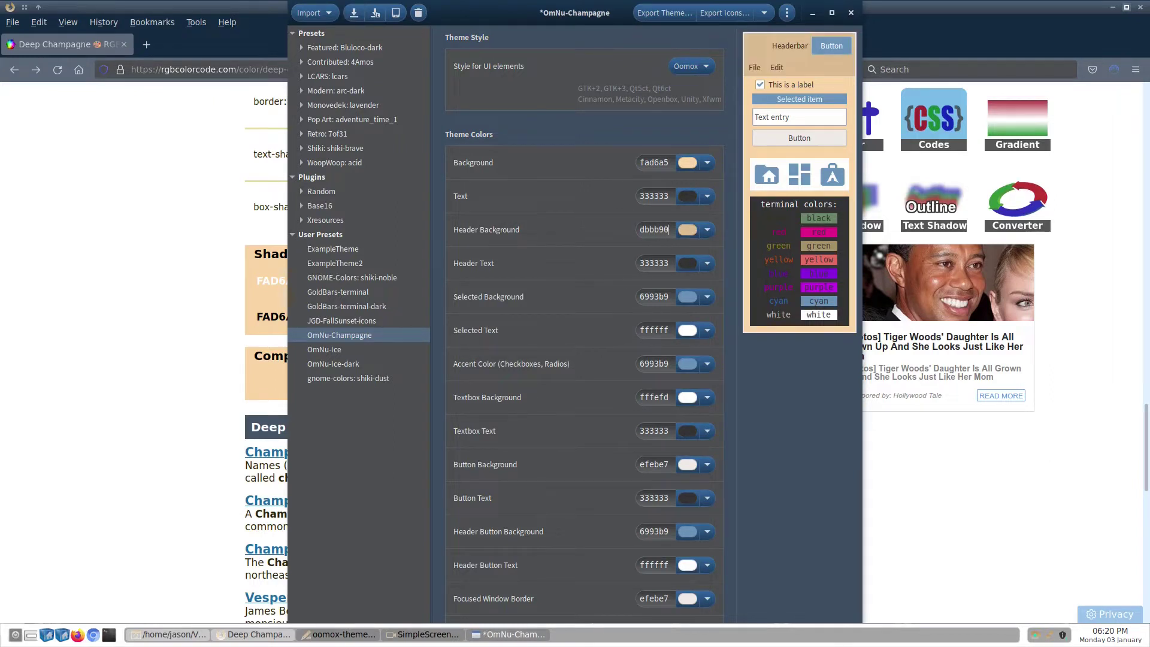
double_click(654, 464)
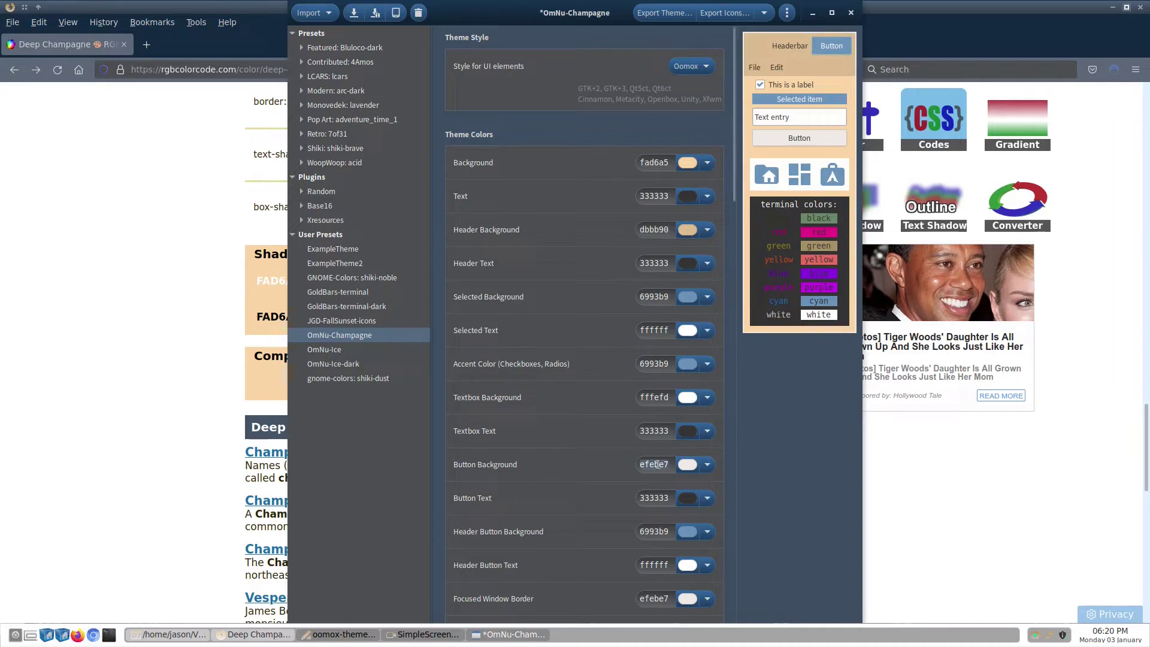
type("dbbb90")
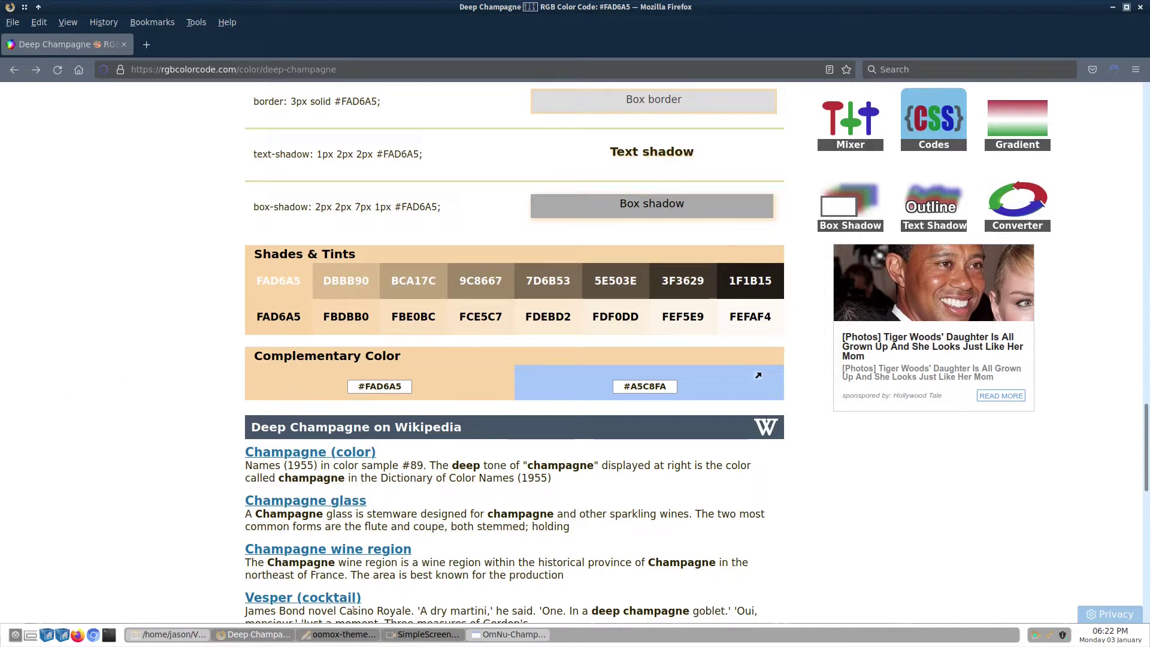
Step: Switch back to the theme designer and set the theme's main Text color to 1f1b15
left_click(476, 638)
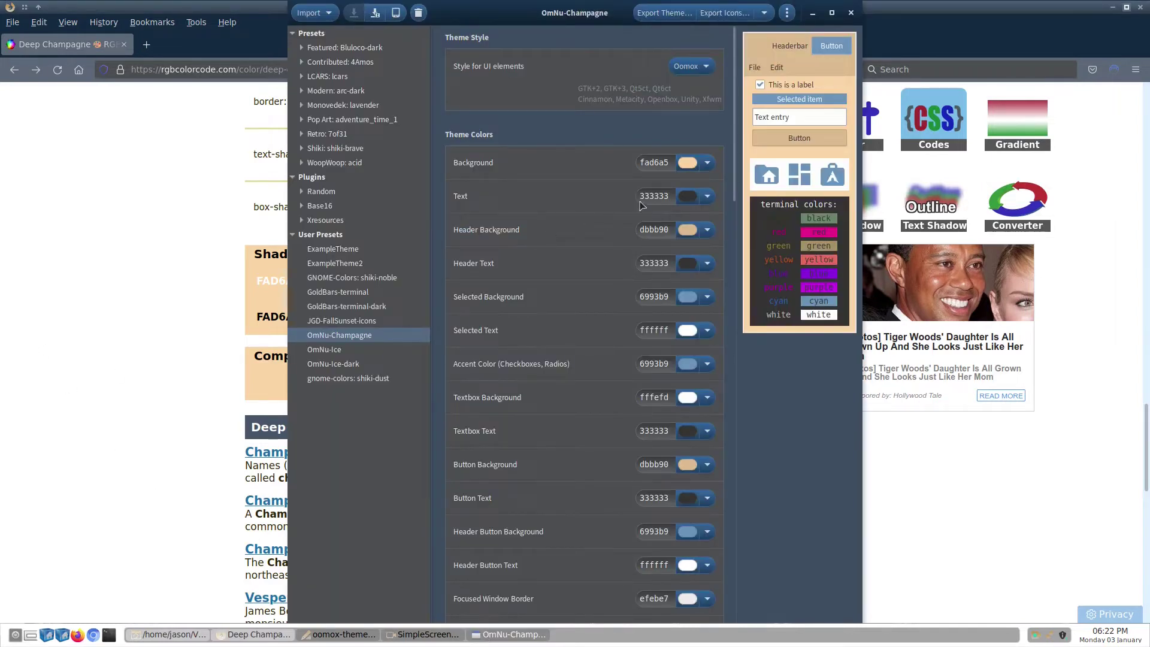
double_click(669, 196)
type("1f")
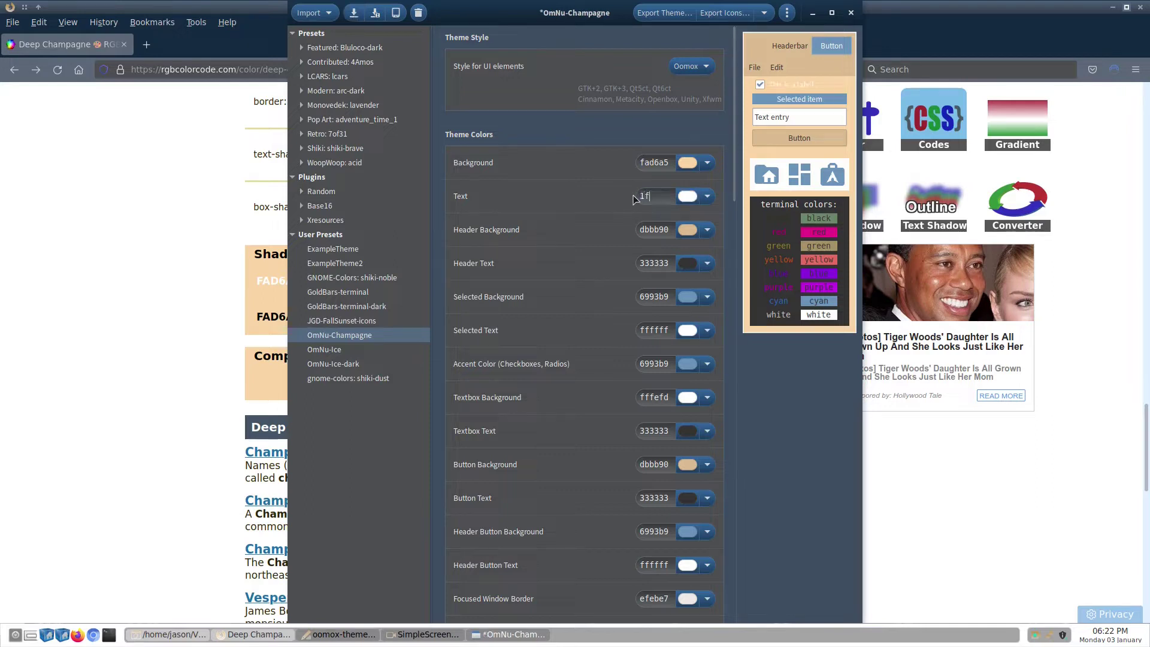
type("1b15")
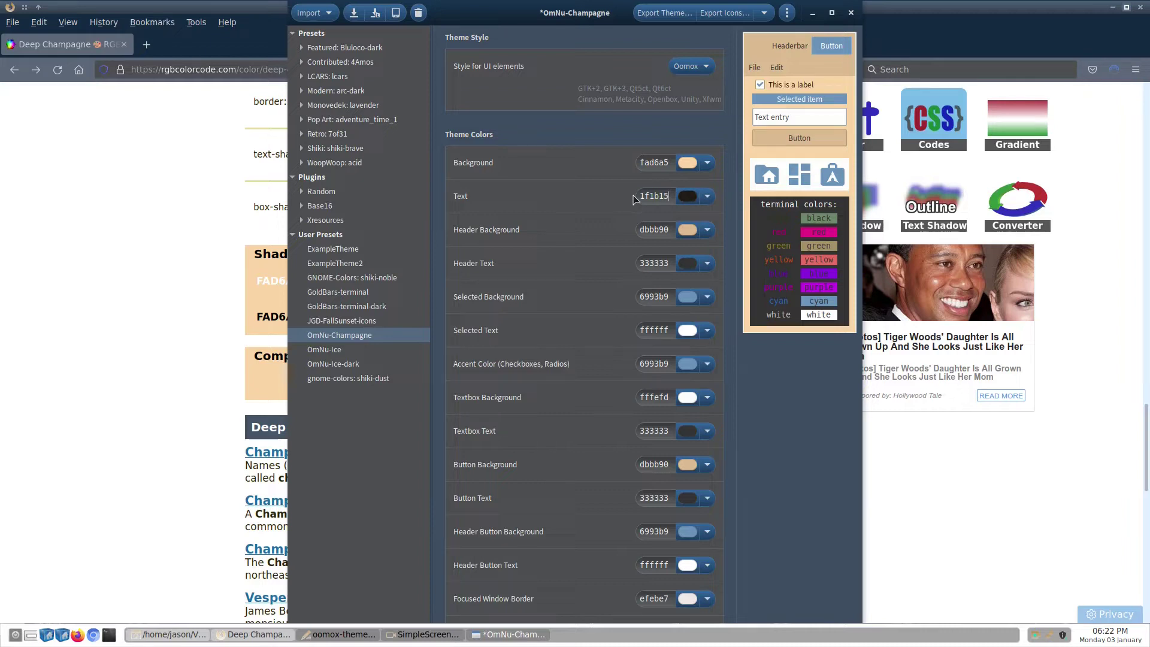
Step: Copy the Text color 1f1b15 into Header Text, Textbox Text and Button Text
double_click(655, 196)
key("ctrl+c")
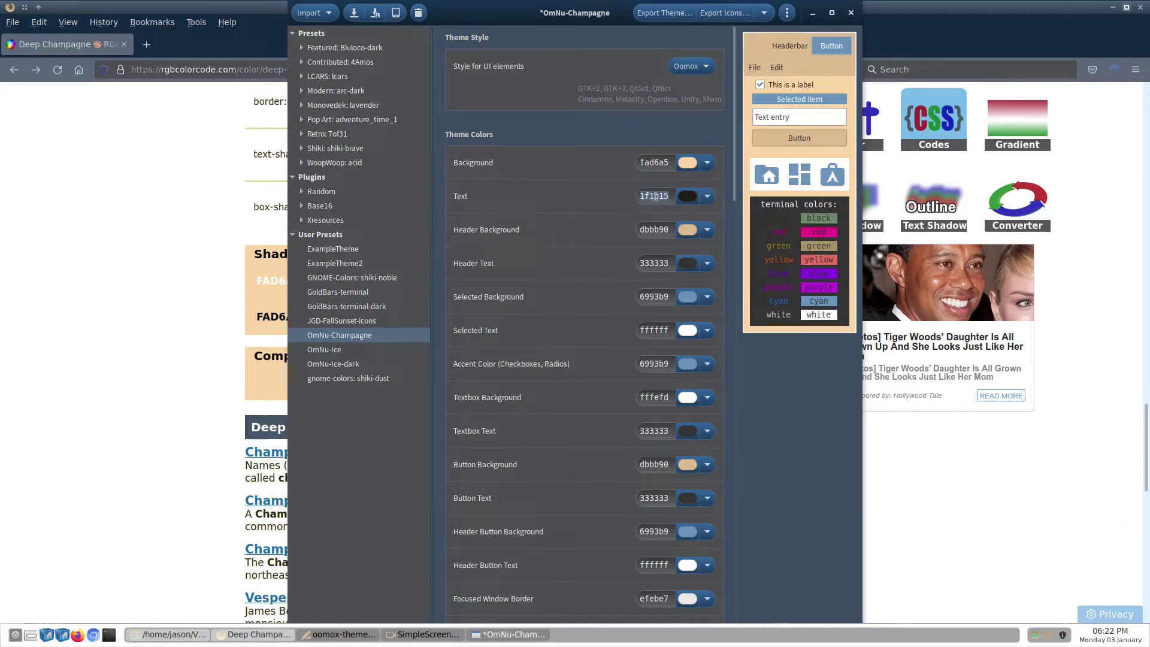
double_click(649, 263)
key("ctrl+v")
double_click(649, 430)
key("ctrl+v")
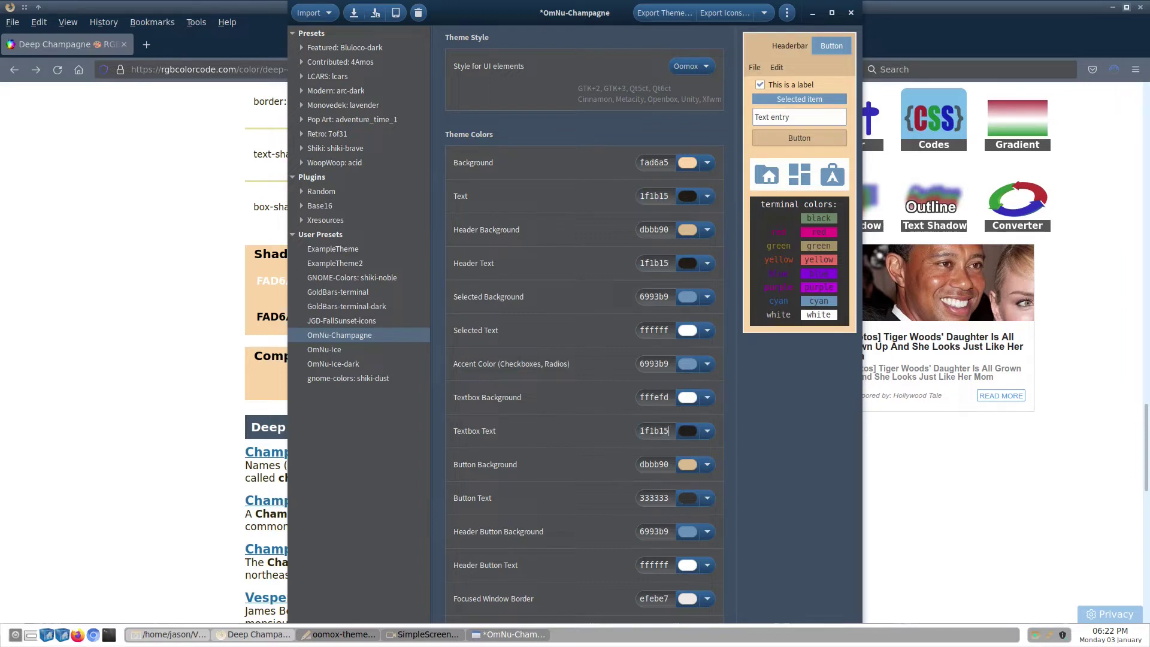
double_click(660, 497)
key("ctrl+v")
Step: Set the Textbox Caret and BiDi Textbox Caret colors to 1f1b15 and save the theme
scroll(599, 480, "down", 2)
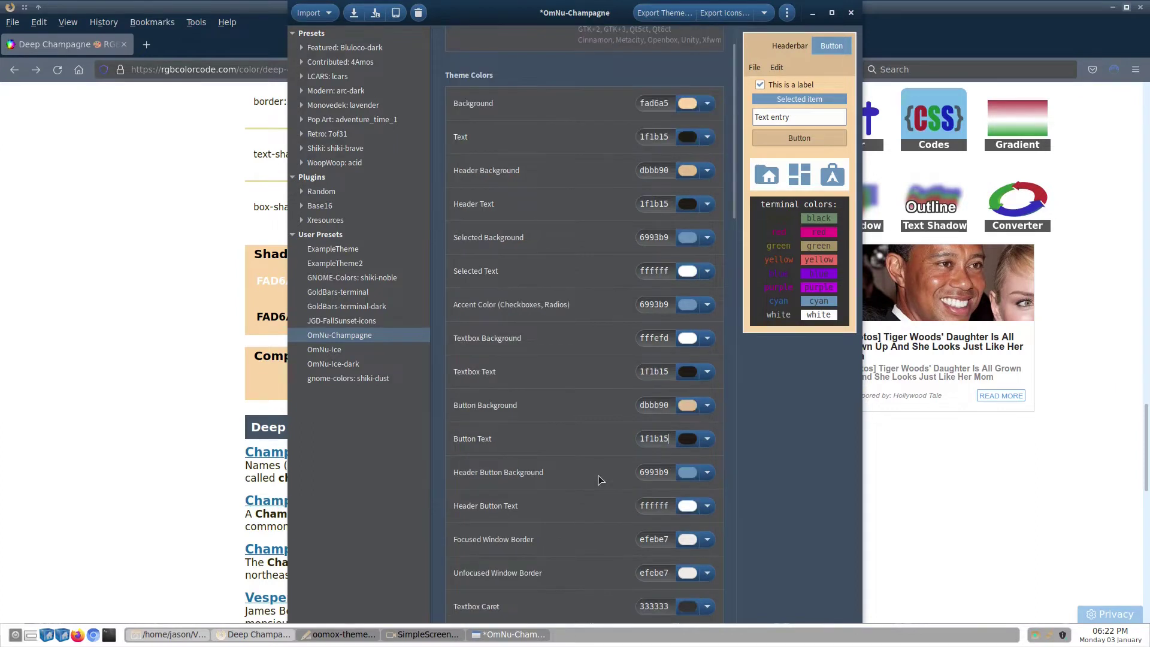
scroll(599, 479, "down", 2)
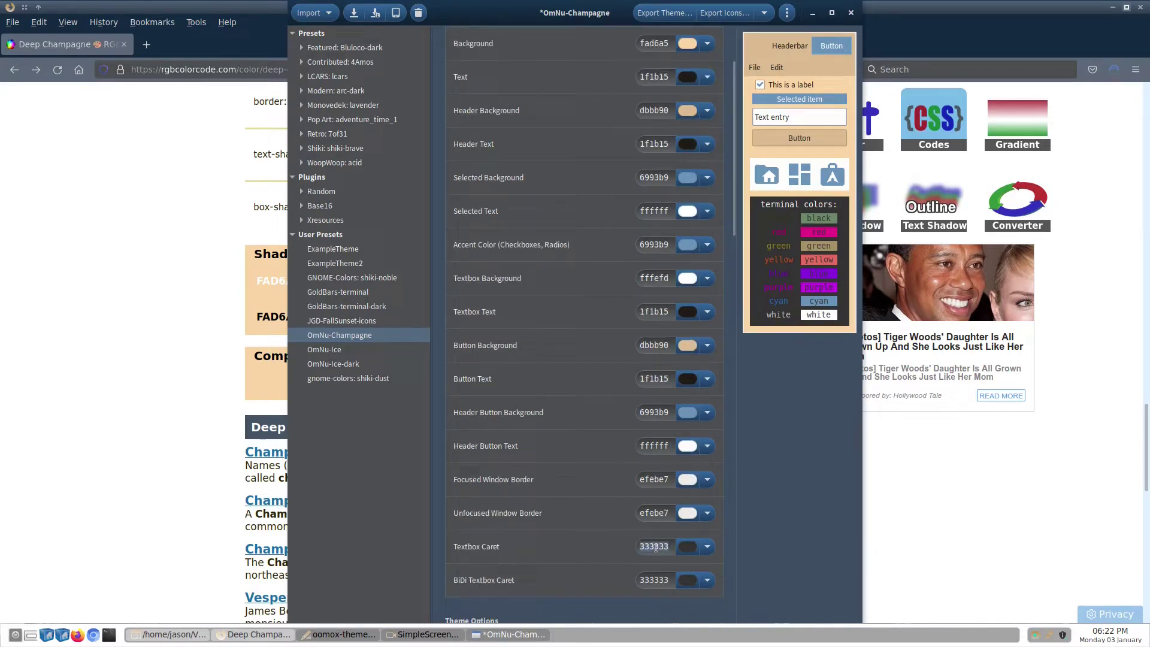
double_click(655, 546)
key("ctrl+v")
double_click(661, 579)
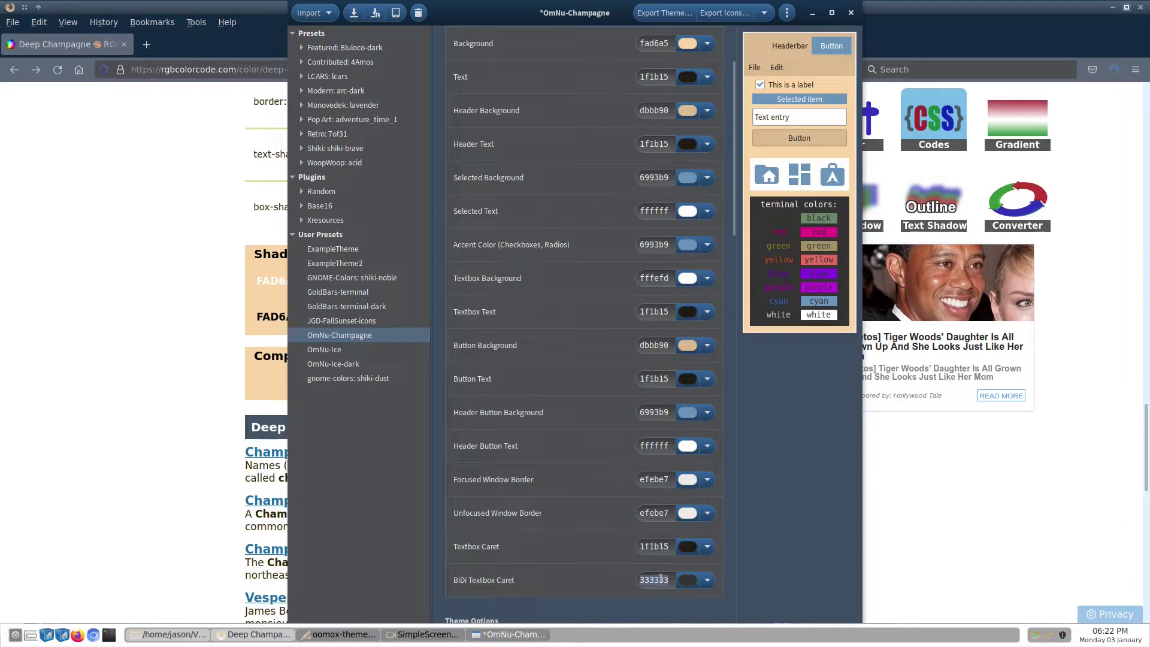
key("ctrl+v")
key("ctrl+s")
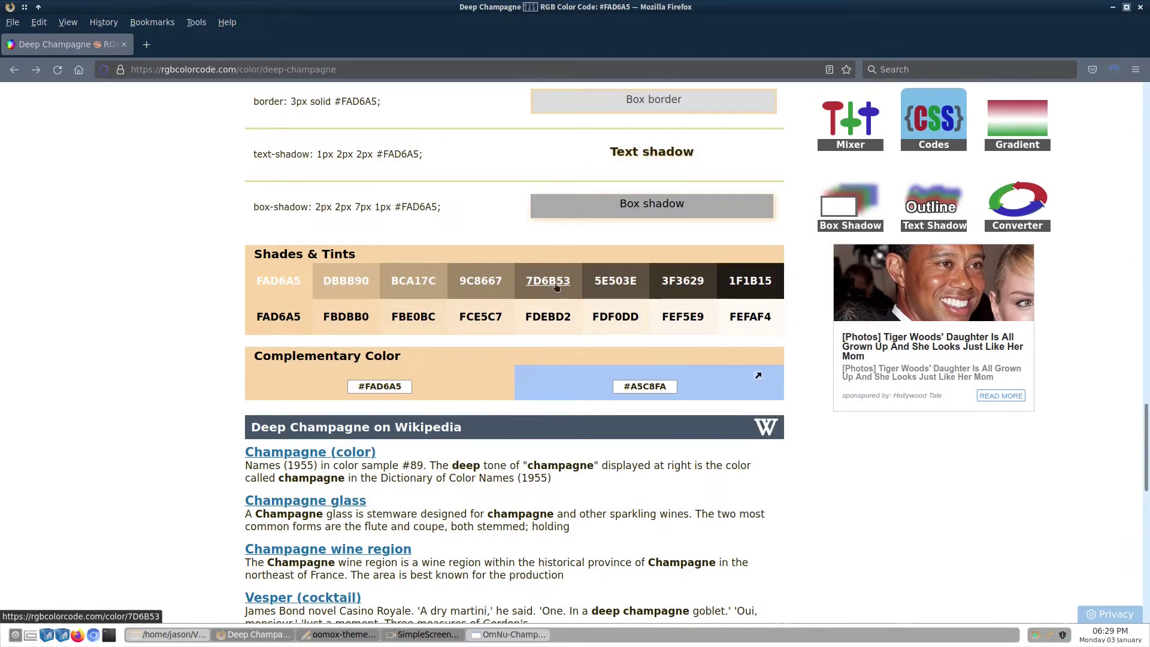
Step: Return to the theme designer, set the Selected Background color to 7d6b53 and save the theme
left_click(511, 636)
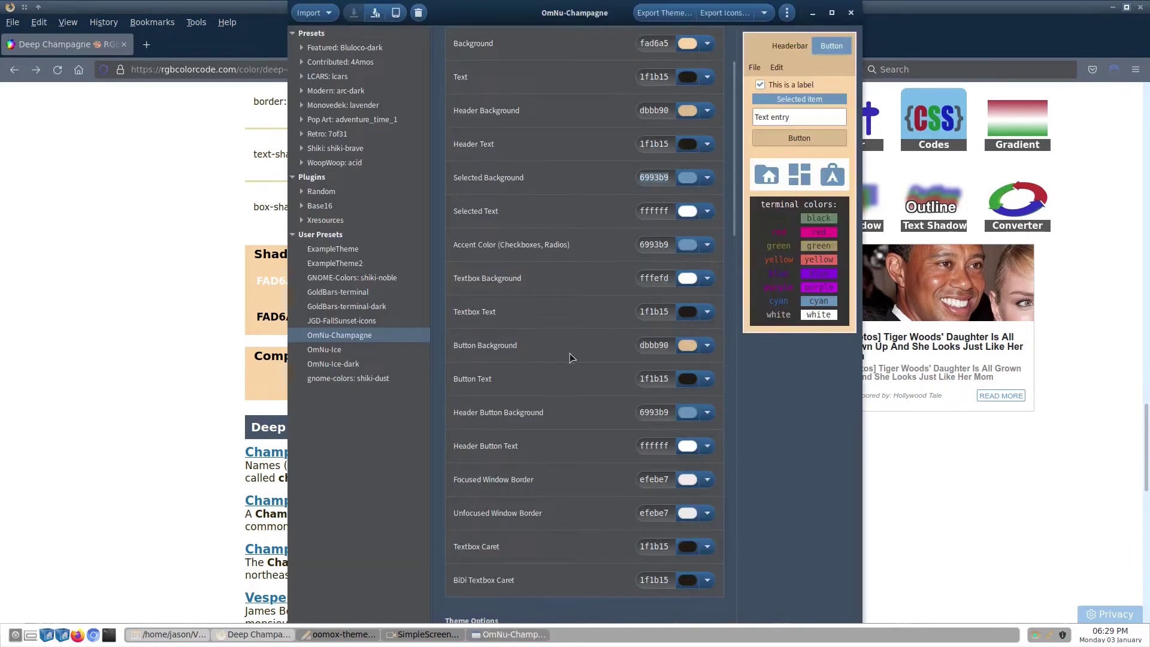
type("7")
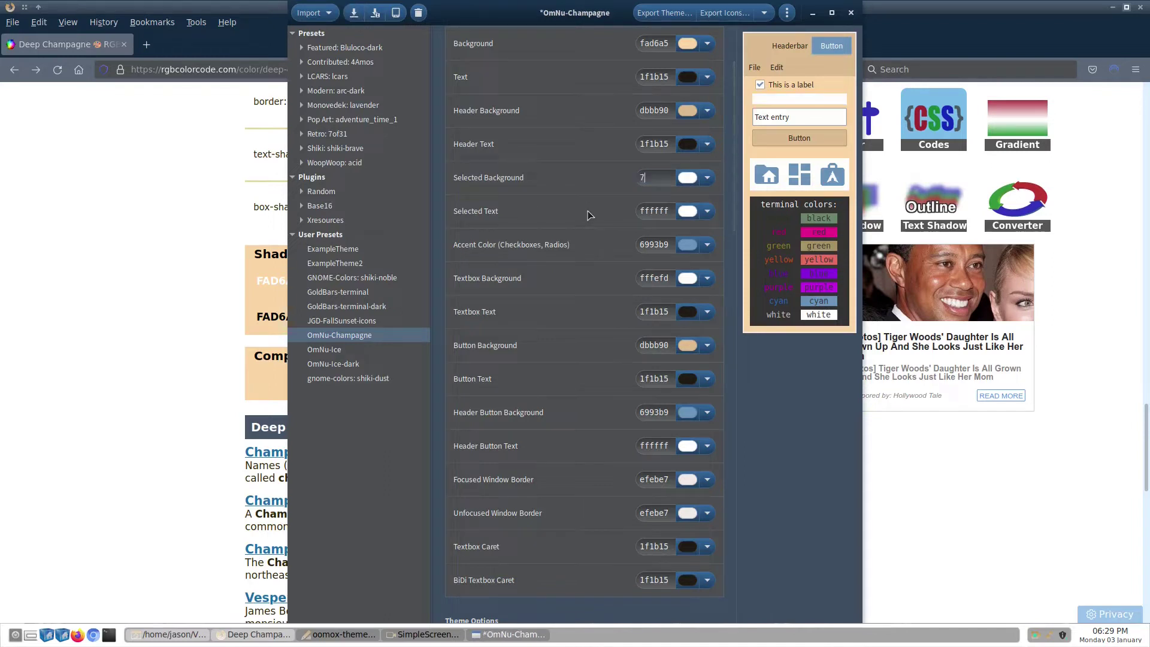
type("d6b53")
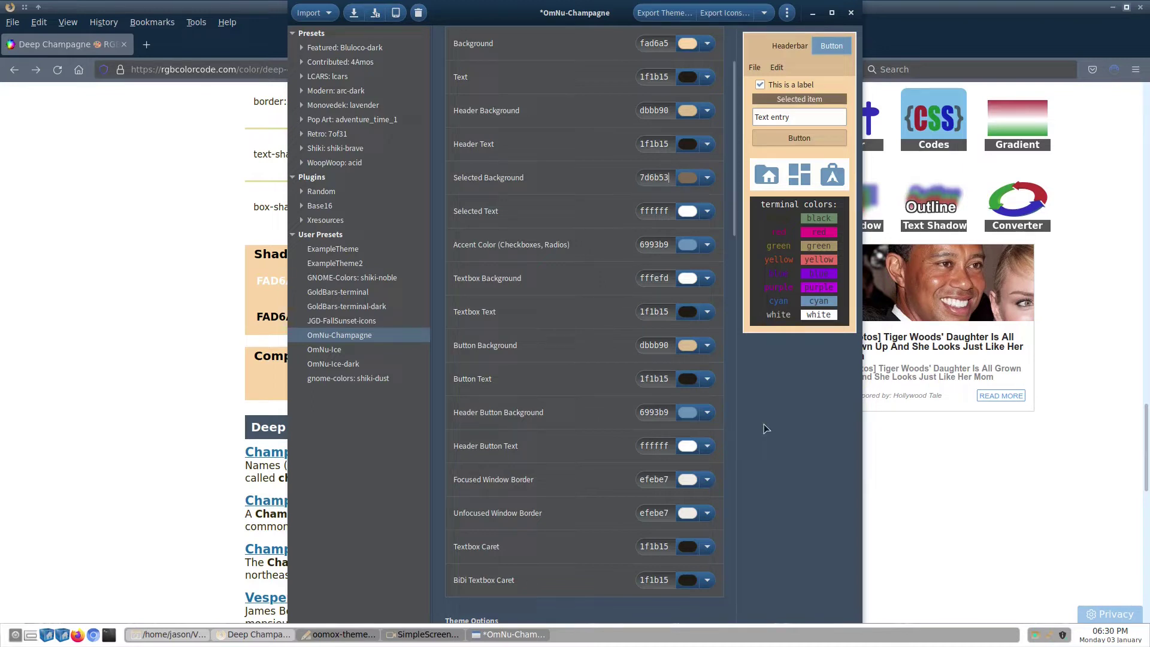
key("ctrl+s")
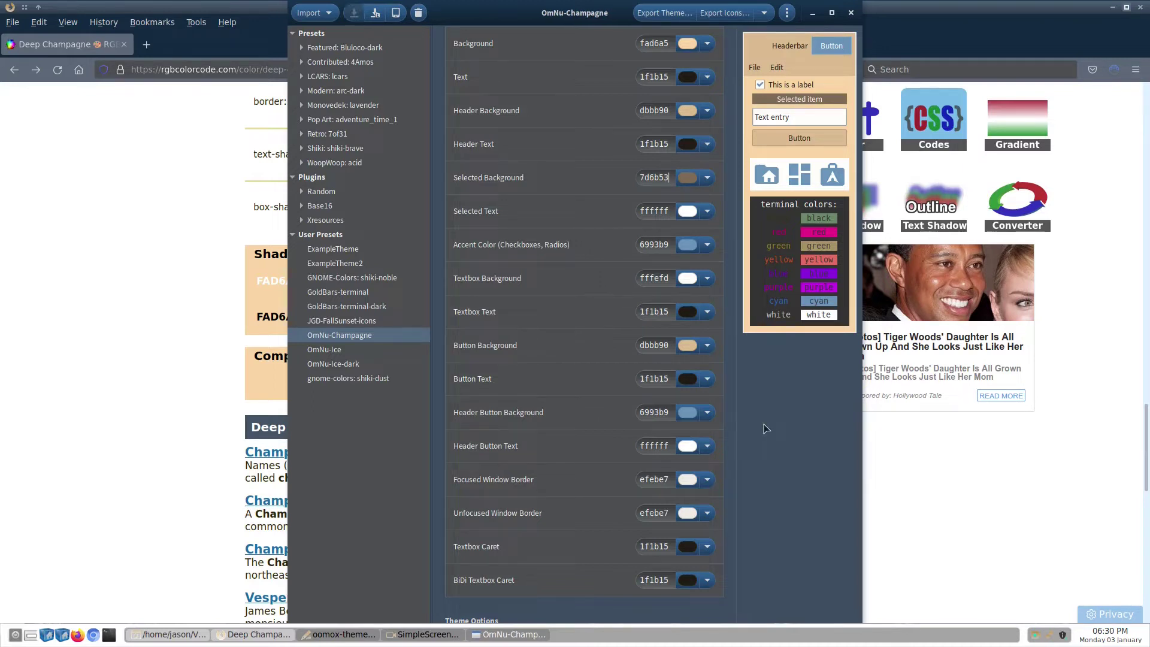
Step: Copy the Header Background color dbbb90 into Header Button Background
scroll(624, 377, "up", 2)
scroll(554, 419, "down", 2)
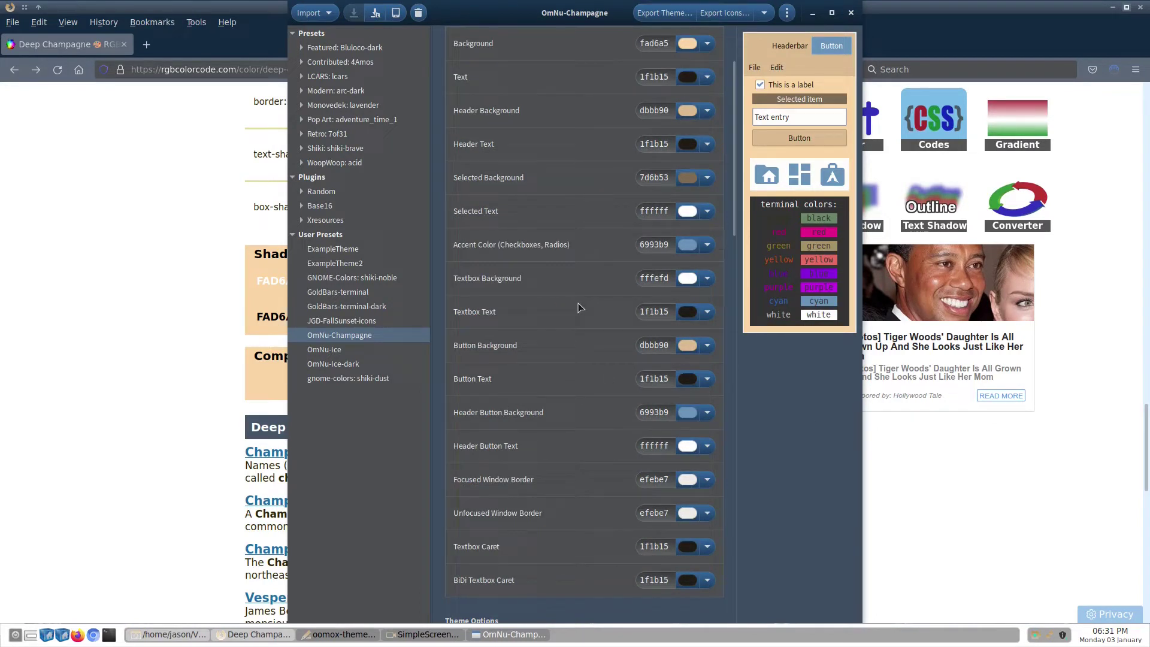
left_click(651, 110)
double_click(651, 111)
key("ctrl+c")
double_click(654, 412)
key("ctrl+v")
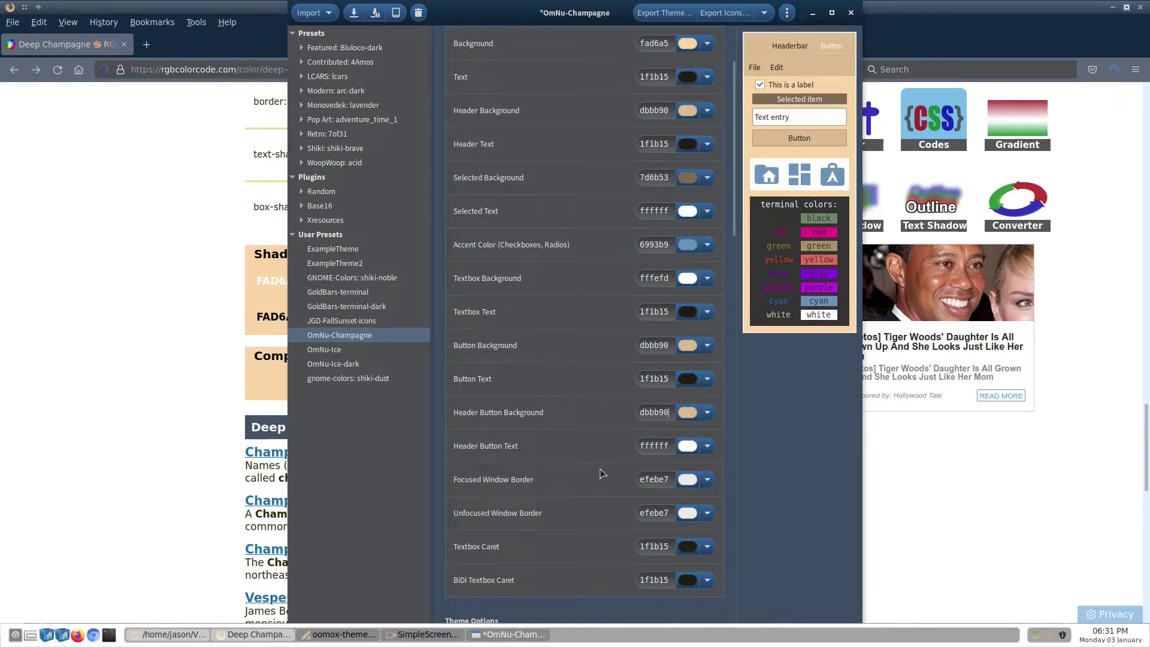
Step: Copy the Textbox Text color 1f1b15 into Header Button Text
double_click(655, 446)
double_click(655, 310)
key("ctrl+c")
double_click(655, 445)
key("ctrl+v")
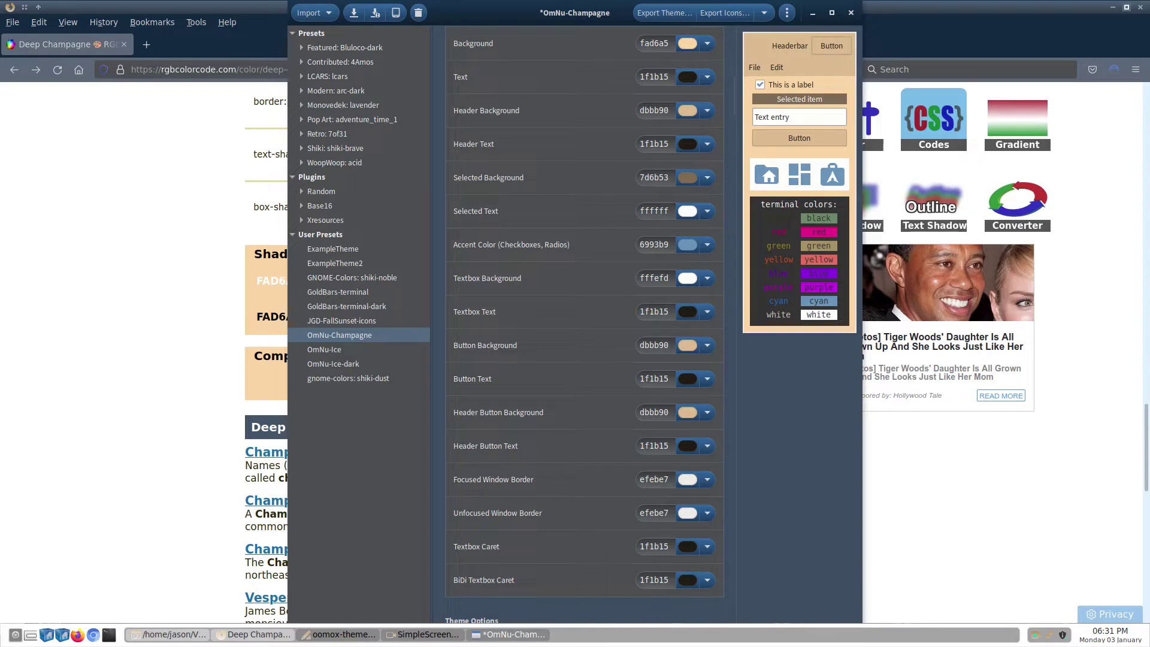
Step: Save the theme, then set the Focused Window Border color to dbbb90 and save again
key("ctrl+s")
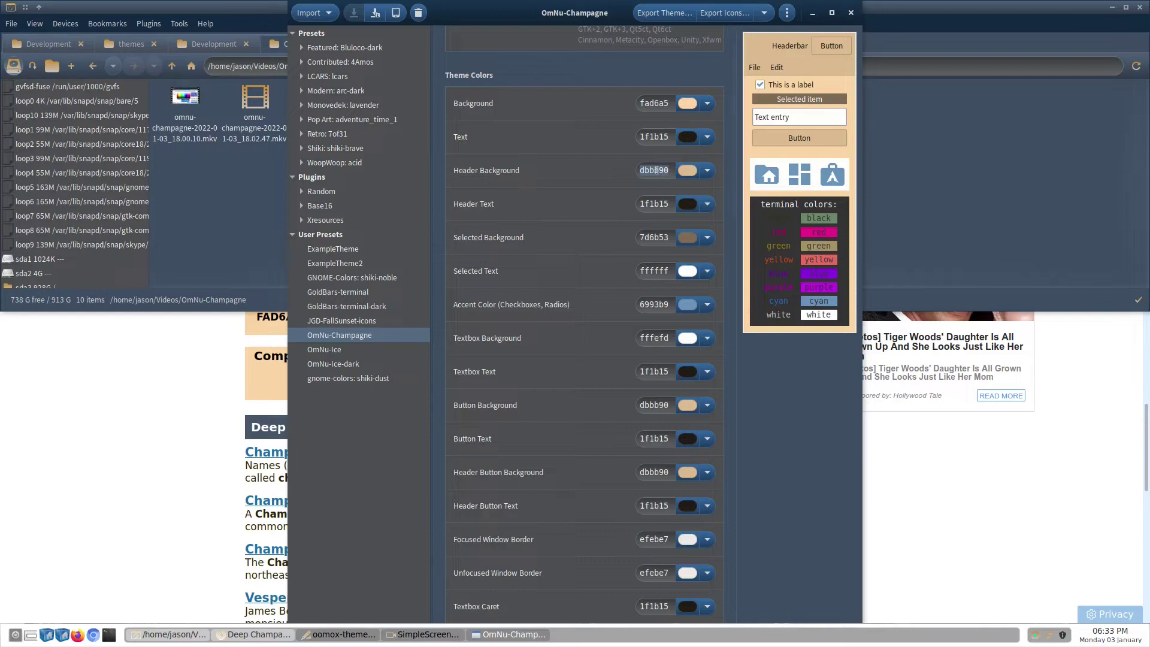
double_click(649, 538)
type("dbbb90")
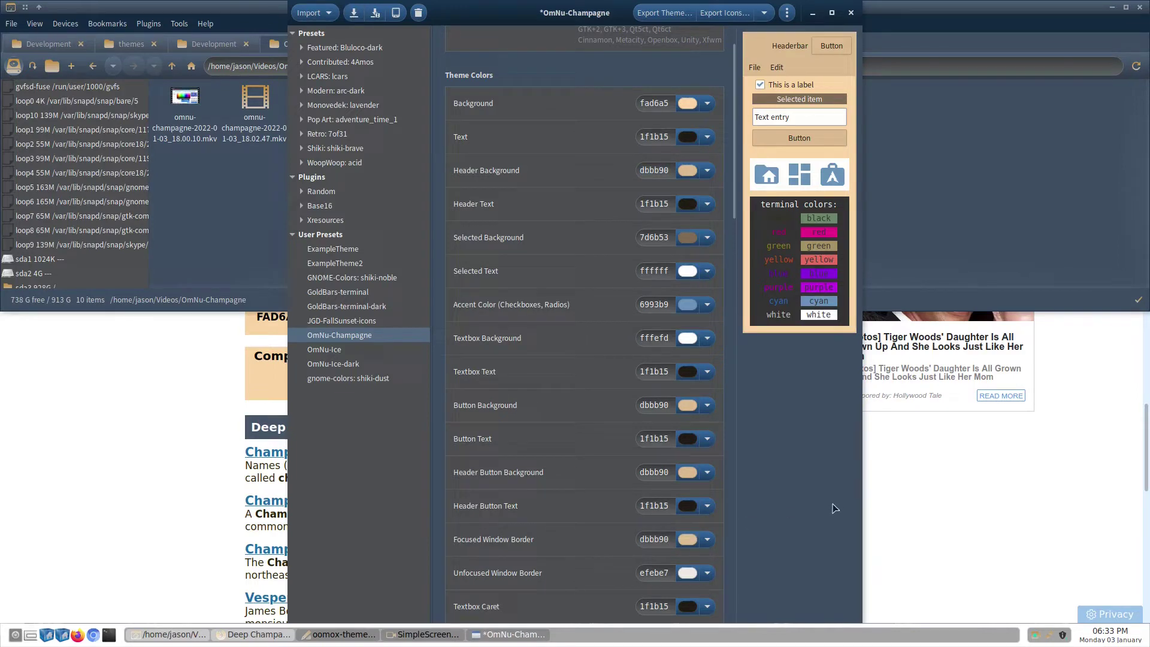
key("ctrl+s")
Step: Copy the Focused Window Border color dbbb90 into Unfocused Window Border
scroll(745, 426, "down", 2)
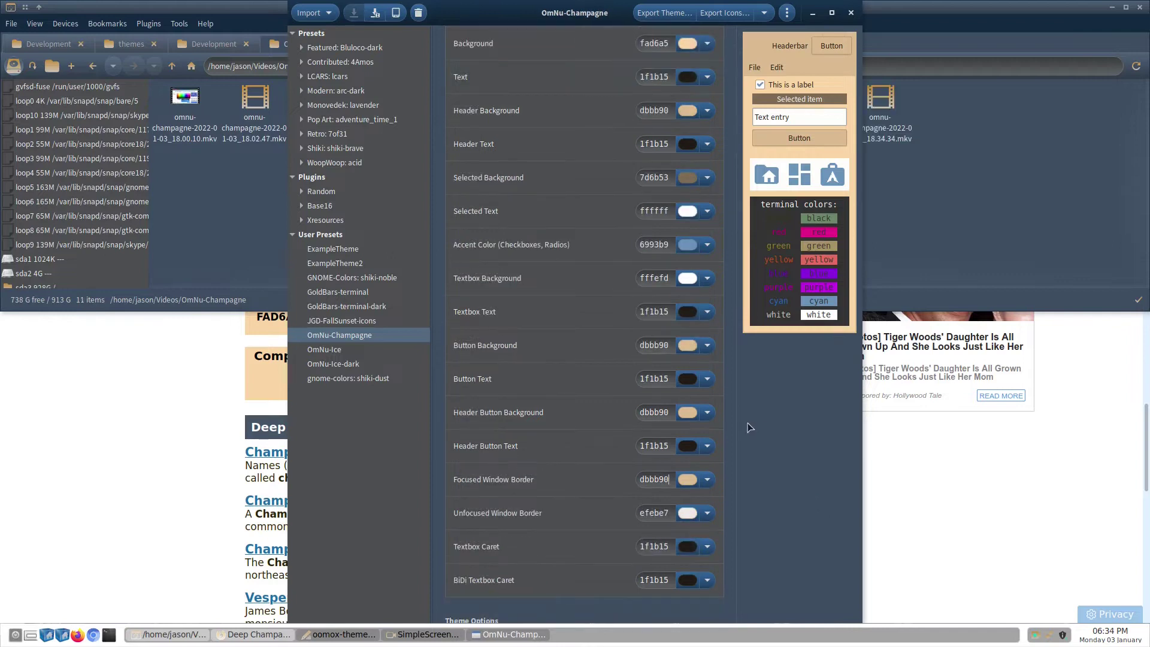
double_click(659, 477)
key("ctrl+c")
double_click(655, 512)
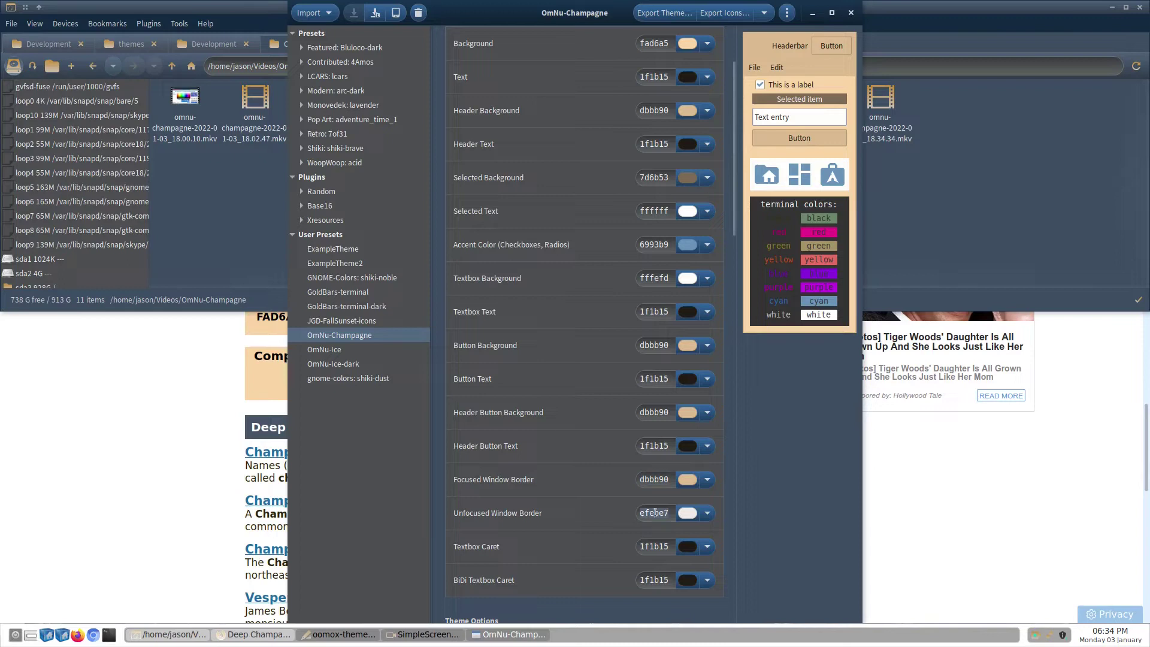
key("ctrl+v")
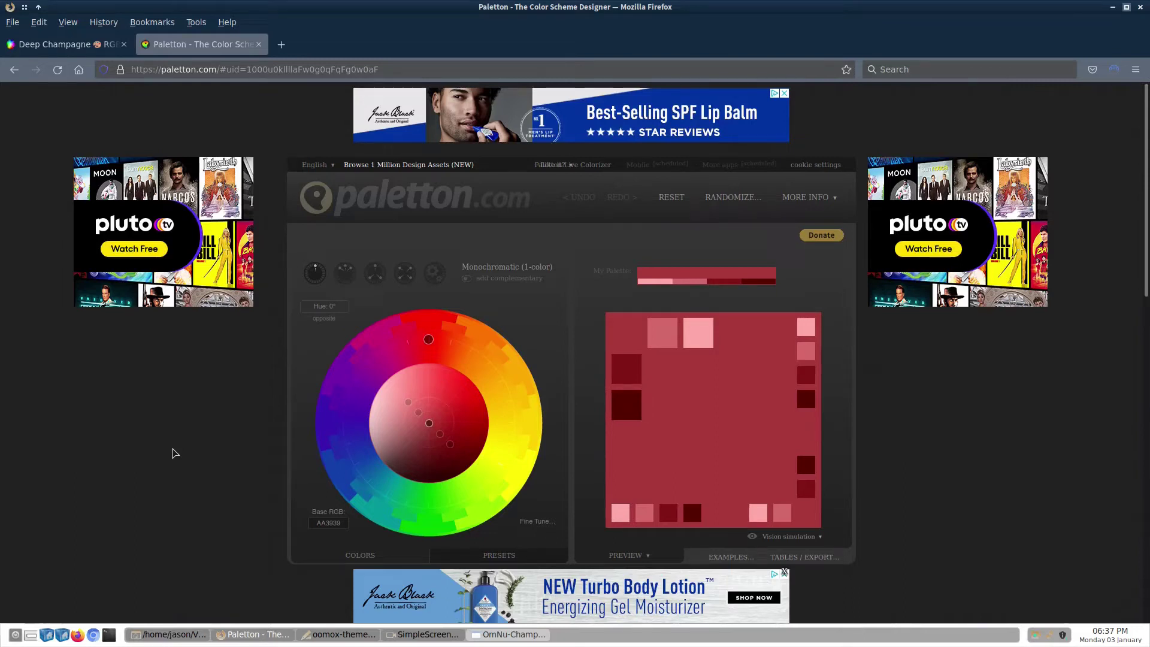
Step: Use the theme's Selected Background color 7d6b53 as the base color in Paletton and add its complementary color
left_click(515, 635)
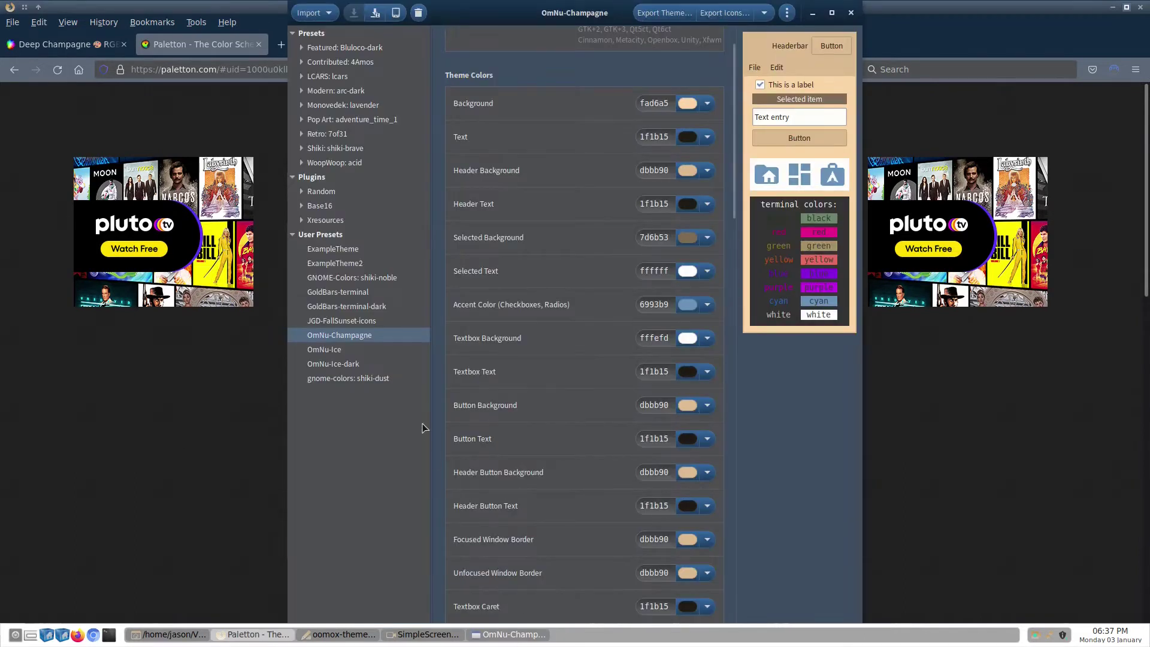
double_click(659, 238)
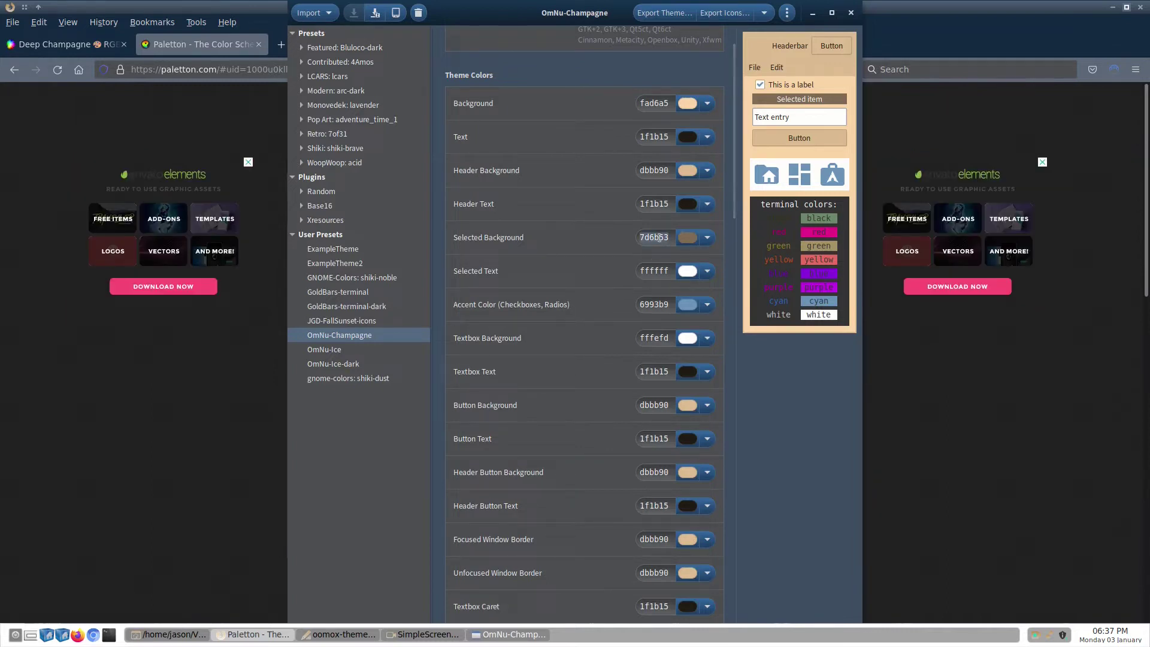
left_click(203, 396)
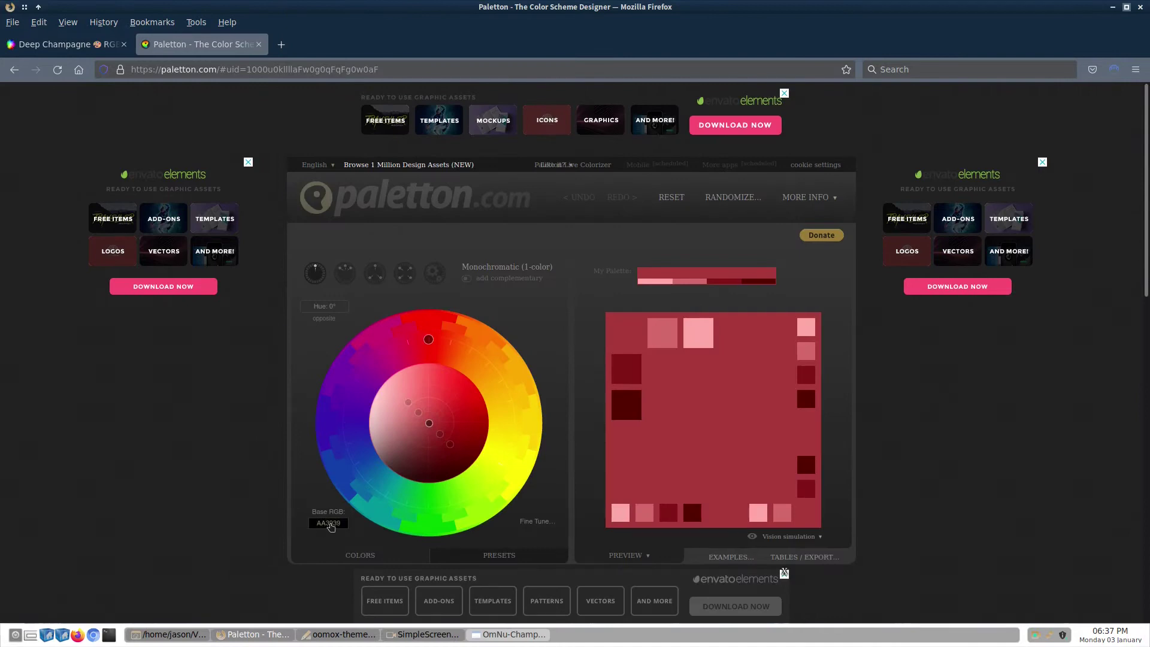
left_click(328, 526)
double_click(392, 478)
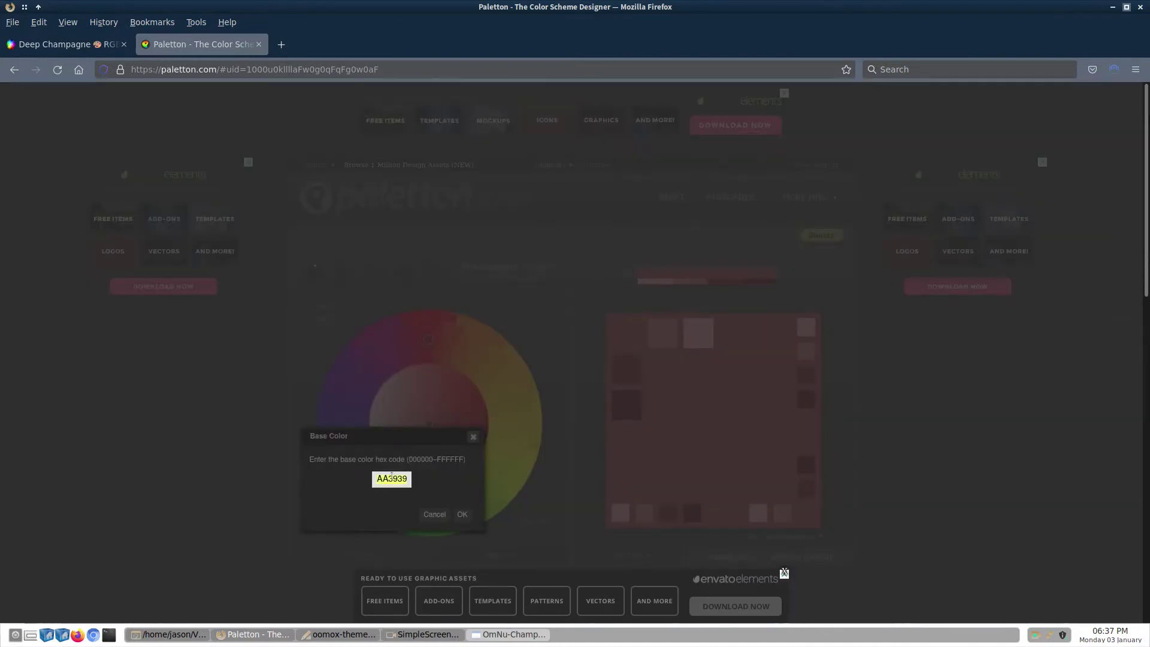
type("7D6B53")
left_click(462, 513)
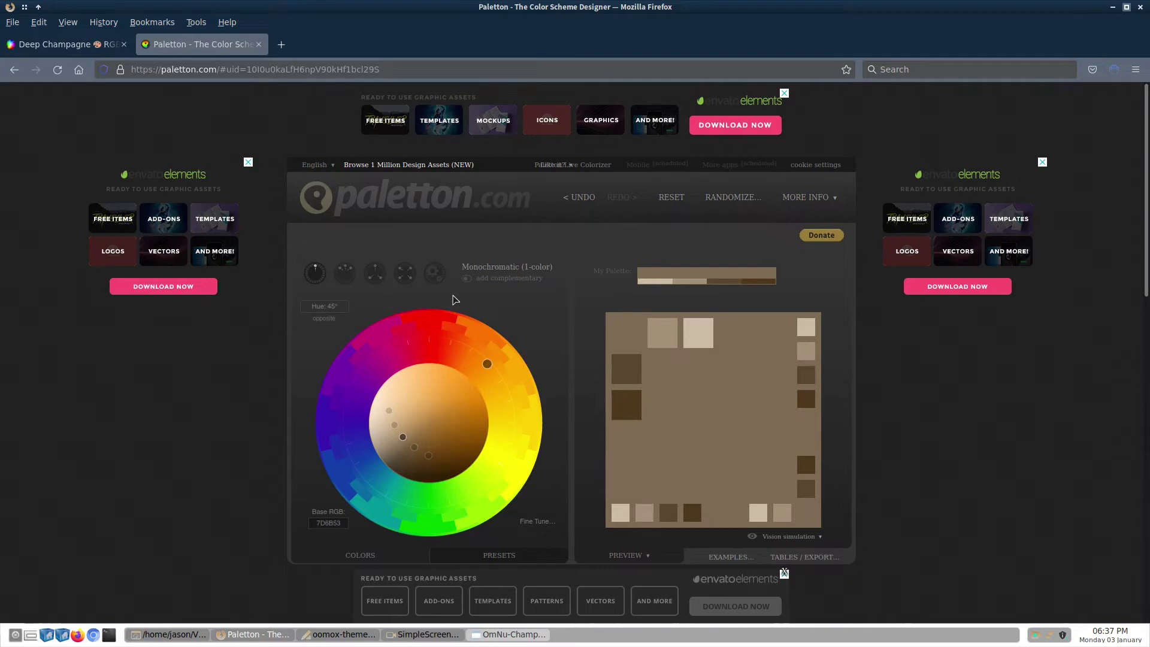
left_click(467, 280)
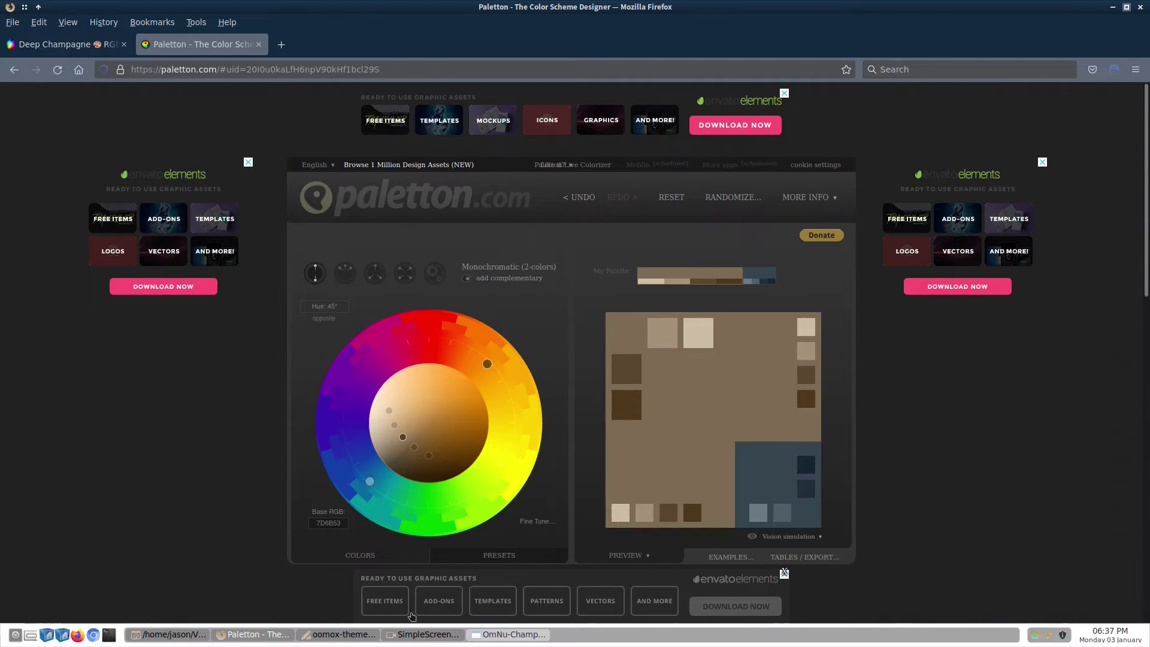
Step: Return to the theme designer, set the Accent Color for checkboxes and radios to 374550, and save the theme
left_click(499, 636)
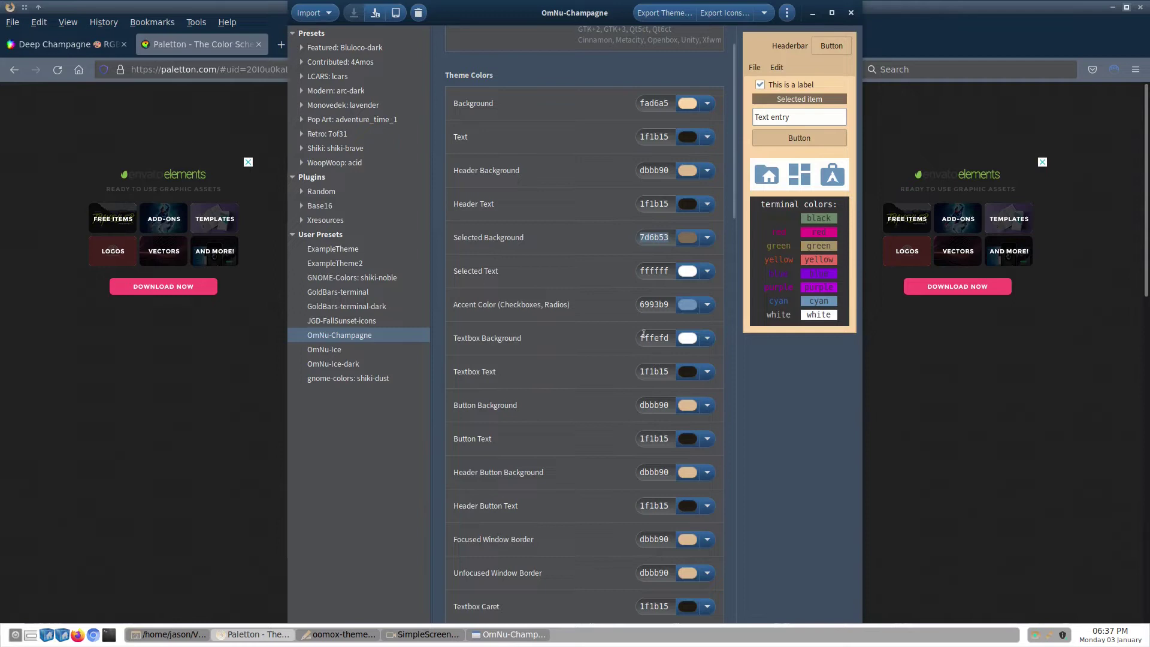
left_click(654, 305)
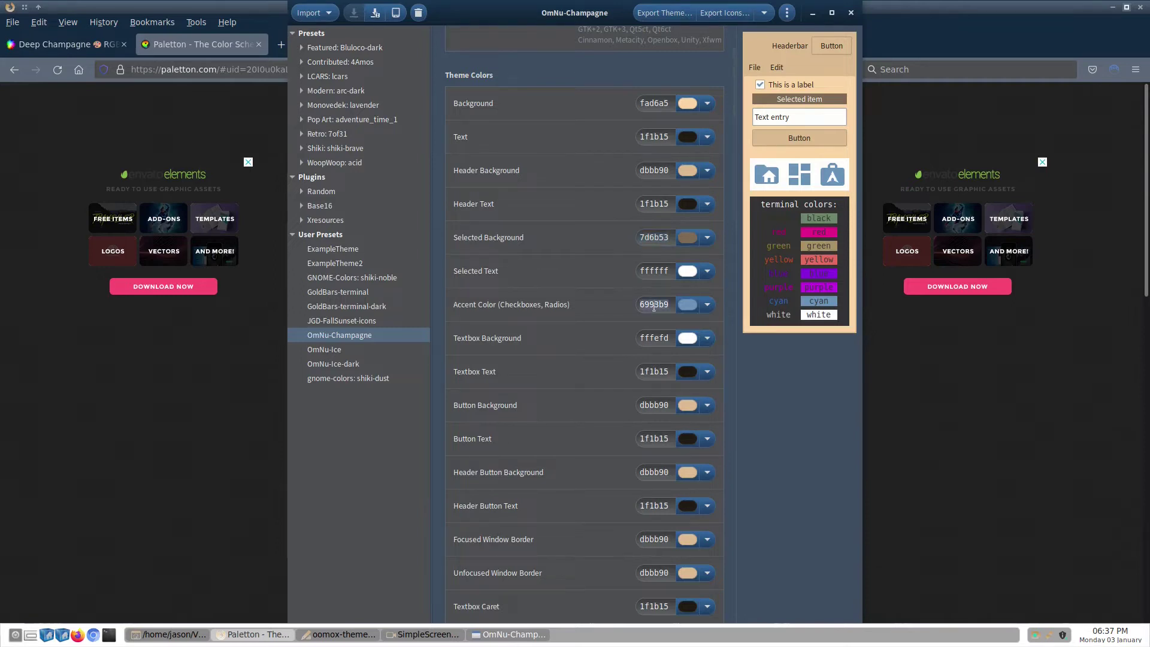
key("ctrl+a")
type("374550")
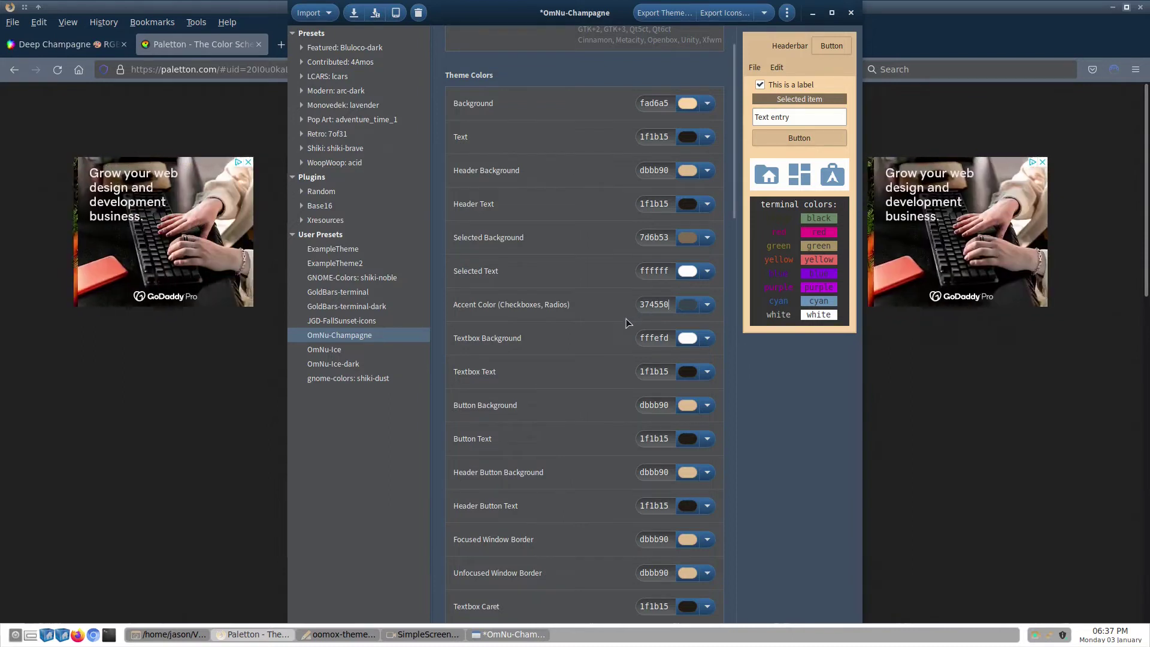
key("ctrl+s")
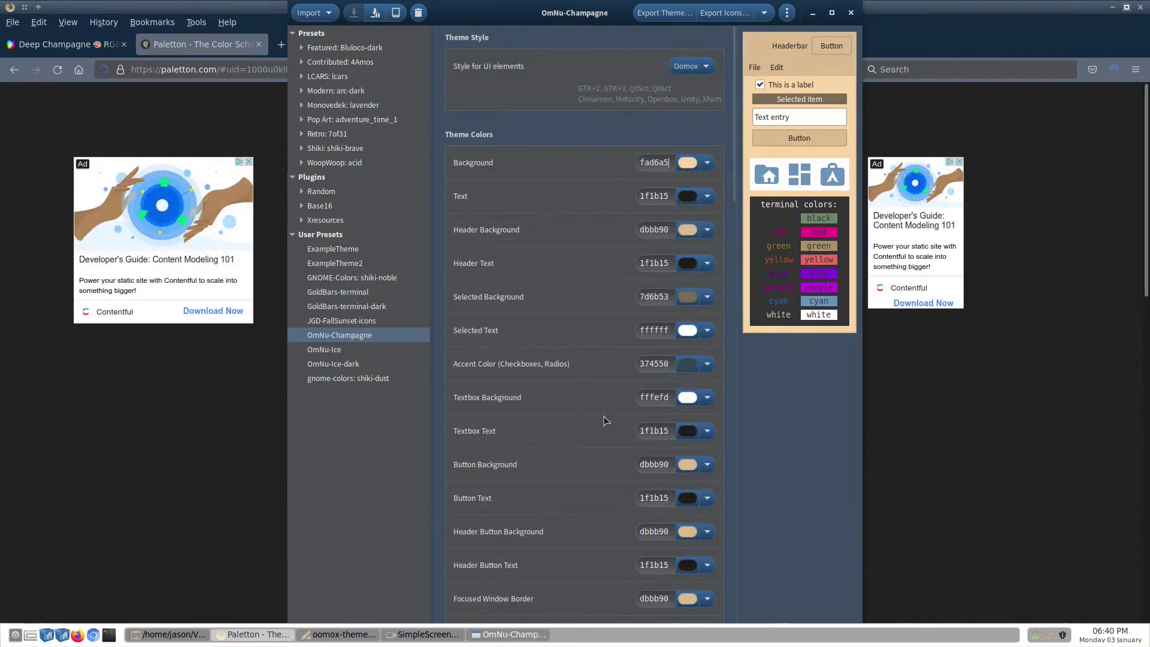
Step: Copy the theme's Background color fad6a5 into Paletton as the base color
double_click(654, 162)
key("ctrl+c")
left_click(237, 441)
left_click(328, 523)
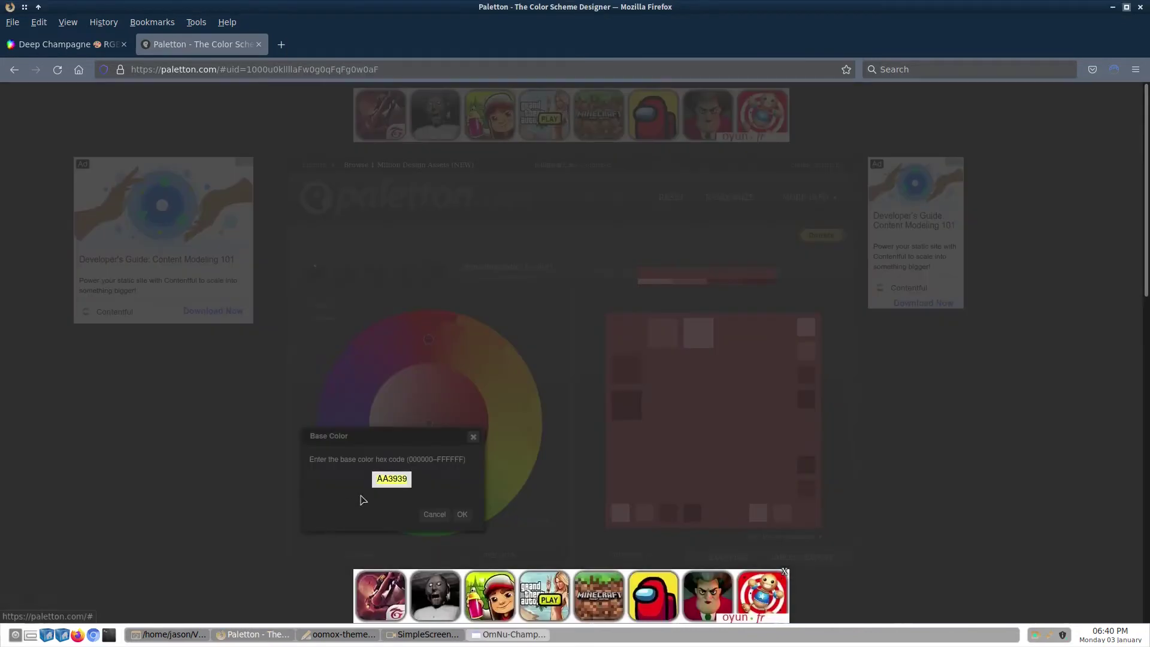
key("ctrl+v")
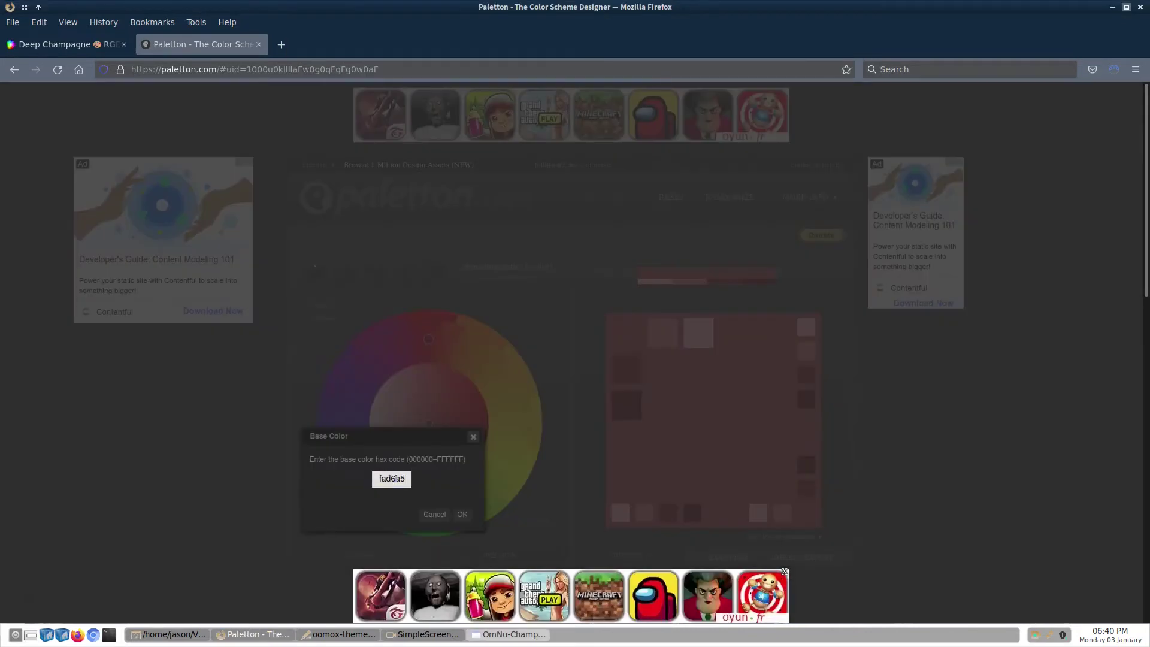
left_click(461, 513)
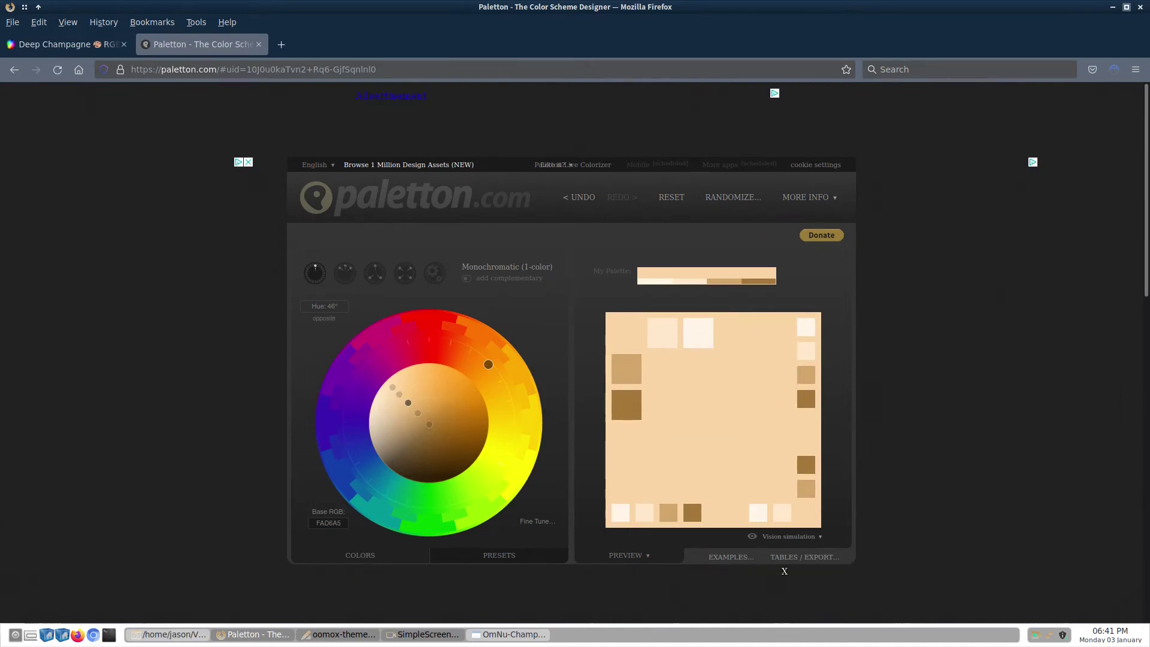
Step: Return to the theme designer and set the Textbox Background color to fff5e7
left_click(513, 634)
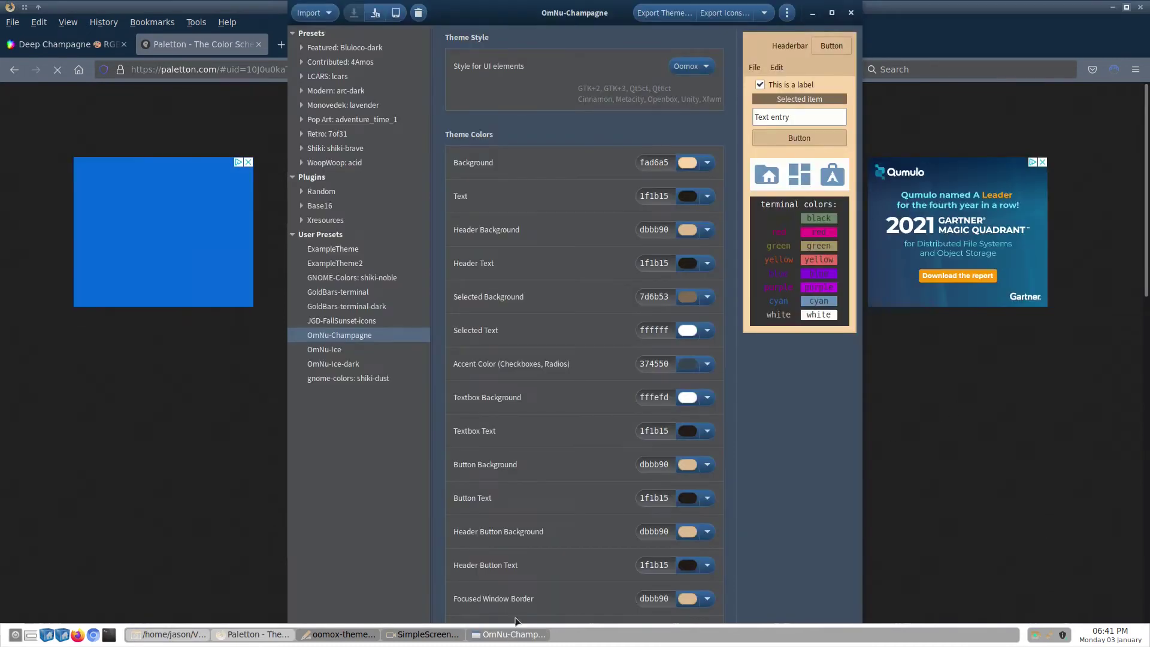
double_click(658, 398)
type("fff")
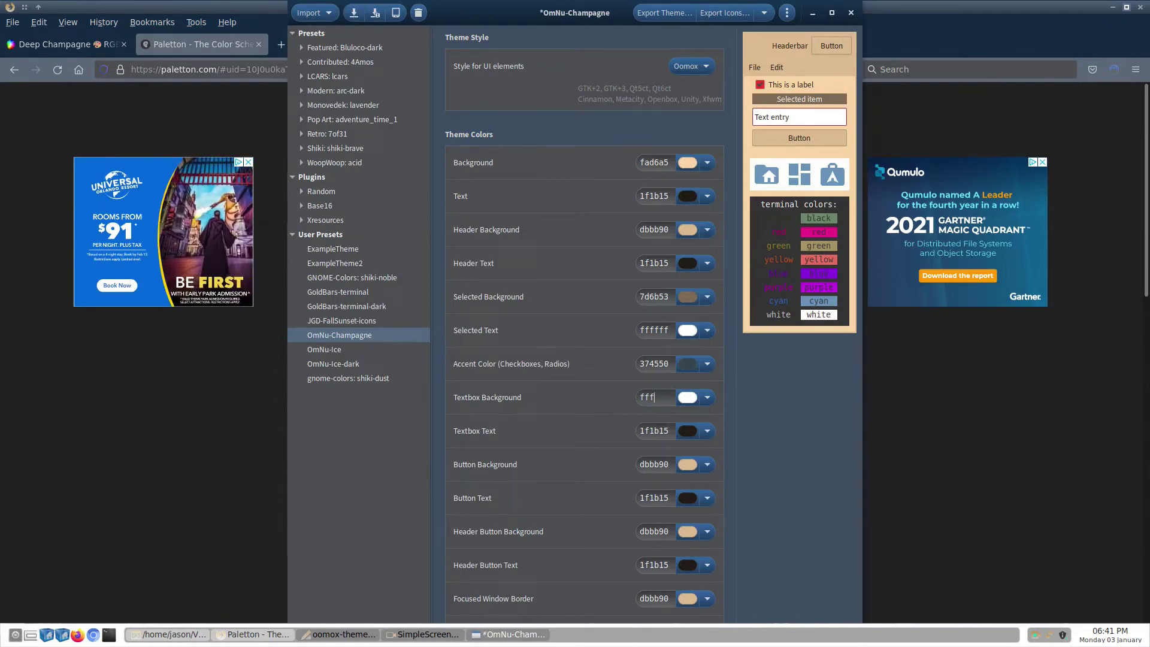
type("5e7")
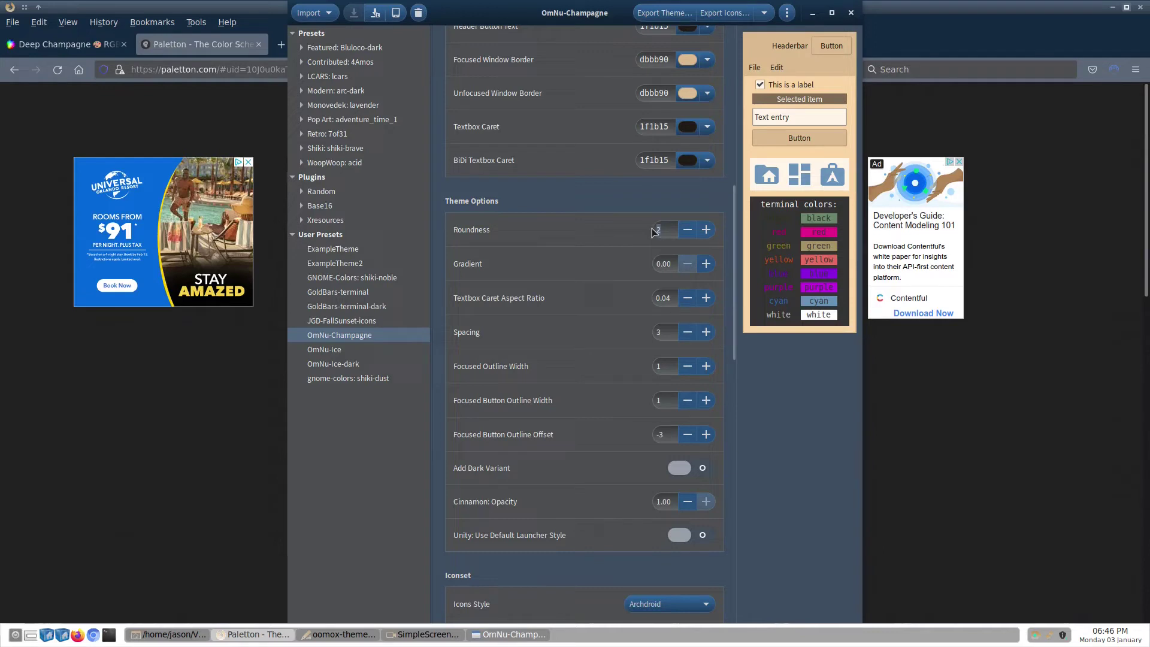
Step: Set the theme's Roundness to 16 and Gradient to 0.25, and save the theme
scroll(654, 232, "down", 1)
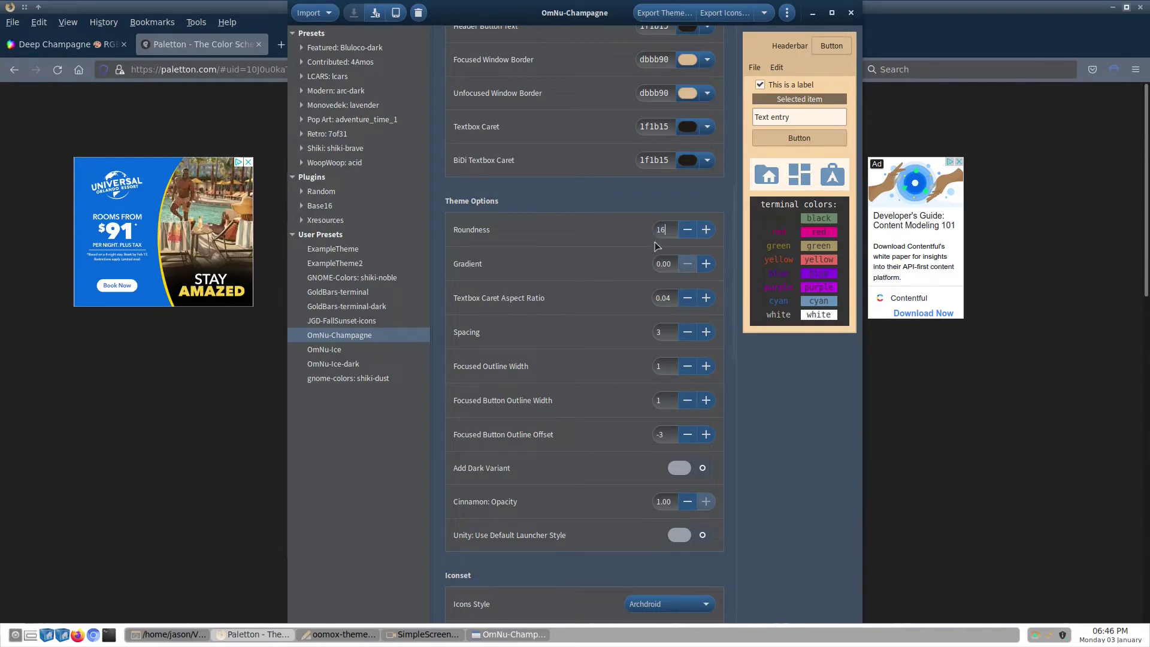
left_click(672, 263)
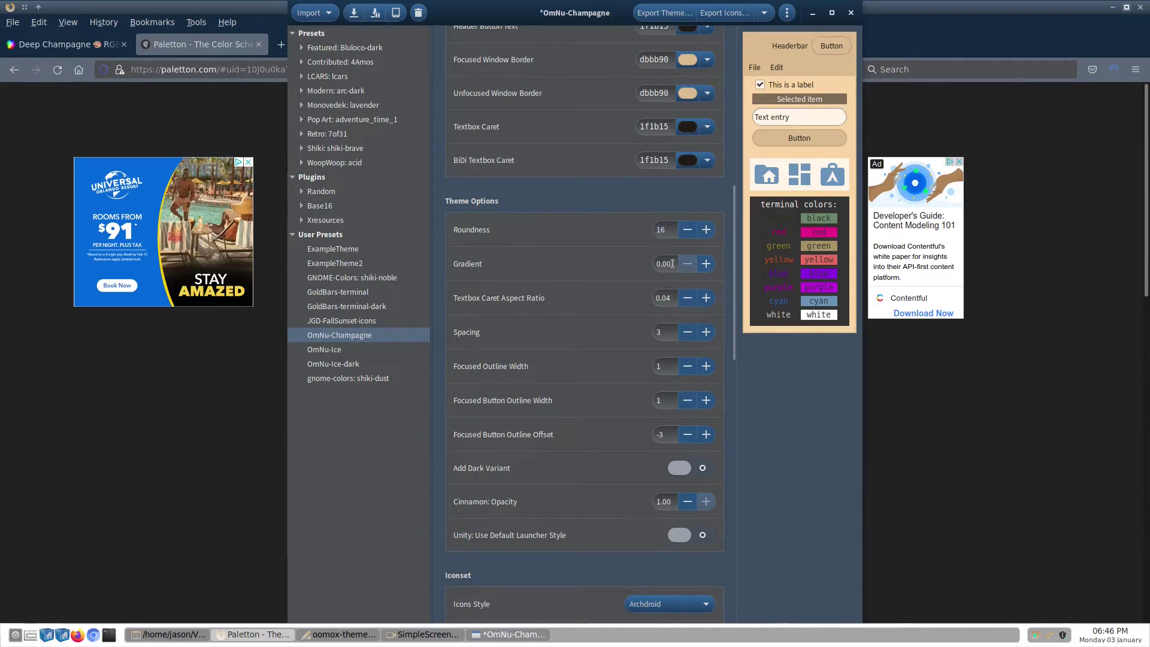
left_click_drag(663, 264, 671, 264)
type("25")
left_click(671, 297)
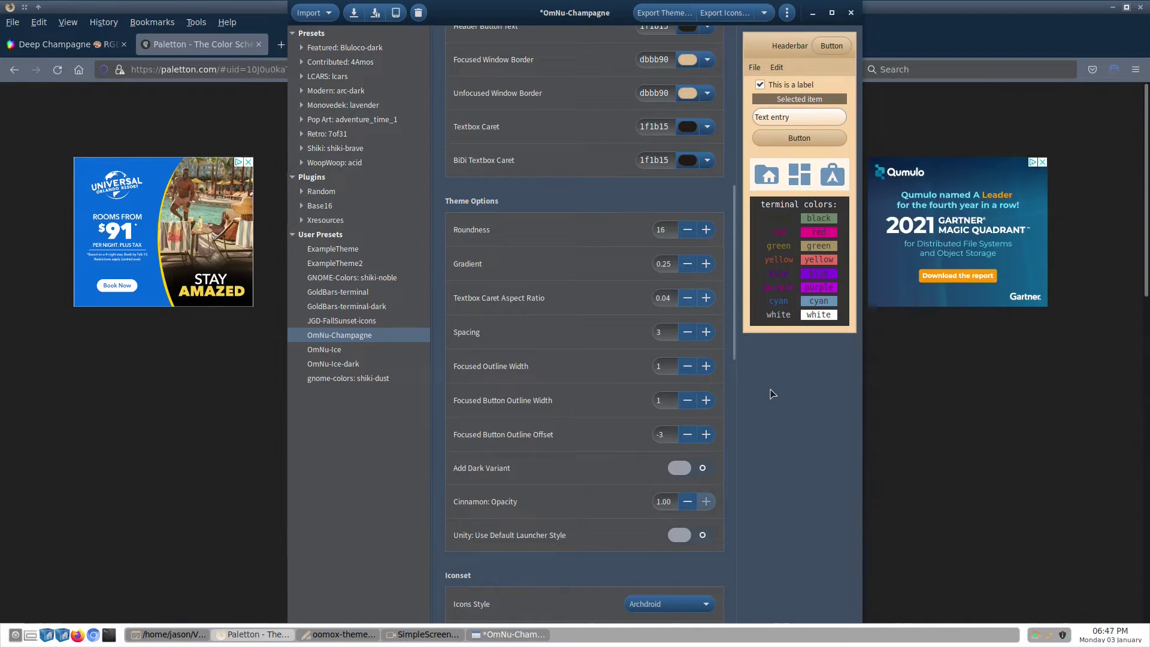
key("ctrl+s")
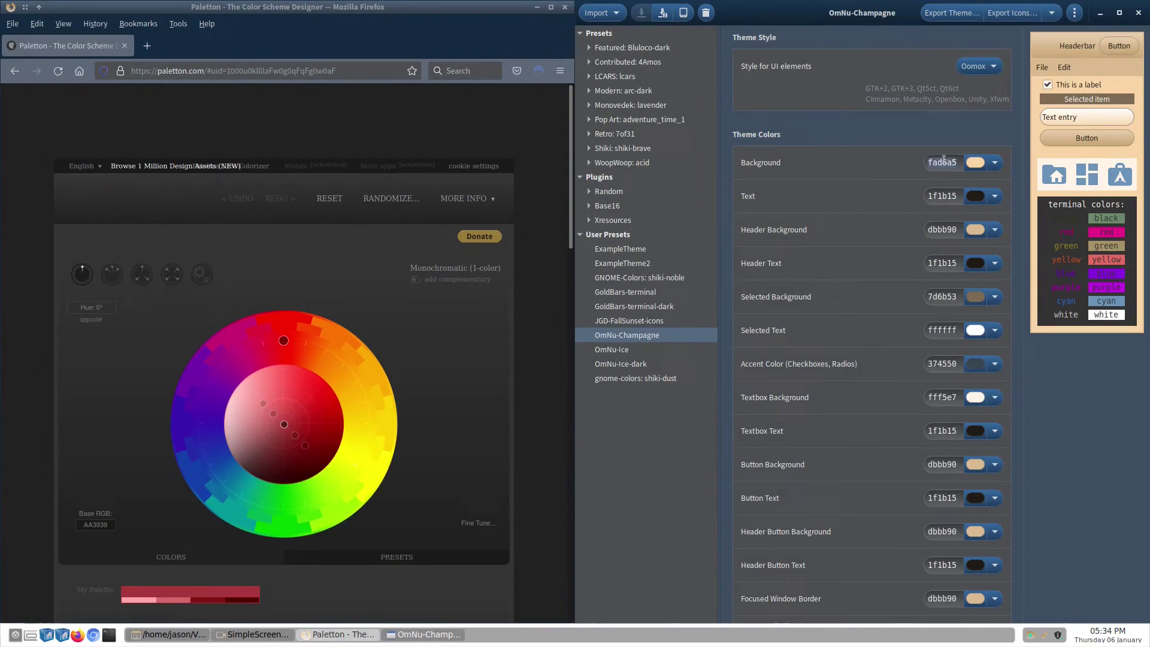
Step: Set Paletton's base color to fad6a5, apply the three-color adjacent scheme, and examine the resulting palette preview
left_click(96, 527)
double_click(282, 479)
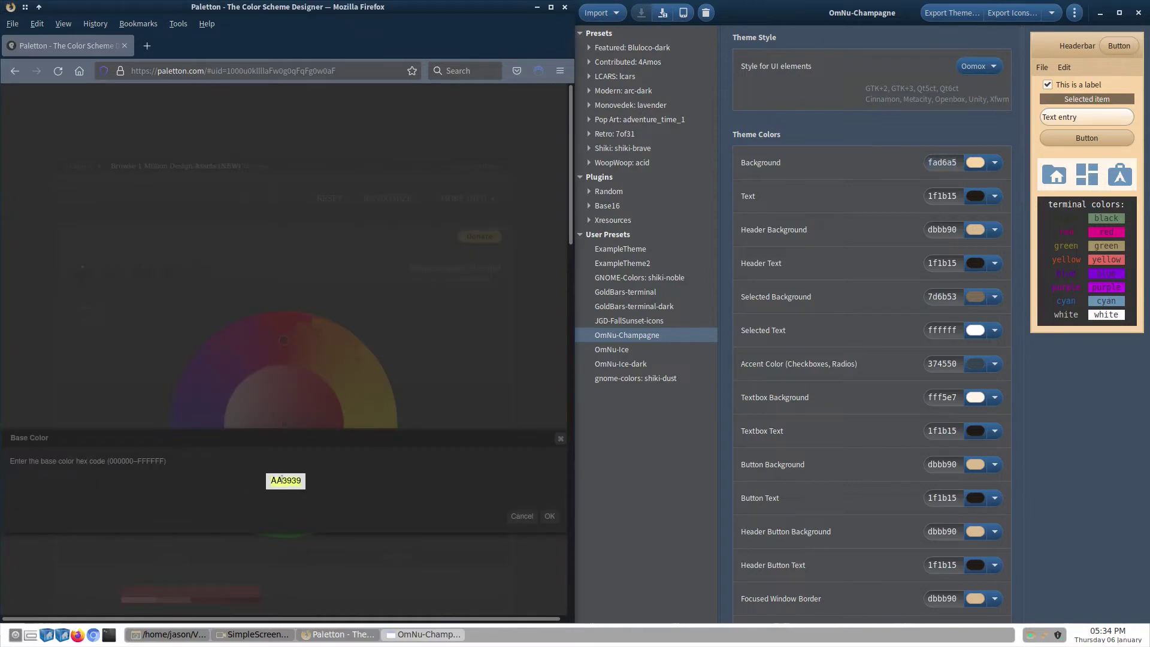
key("ctrl+v")
left_click(549, 516)
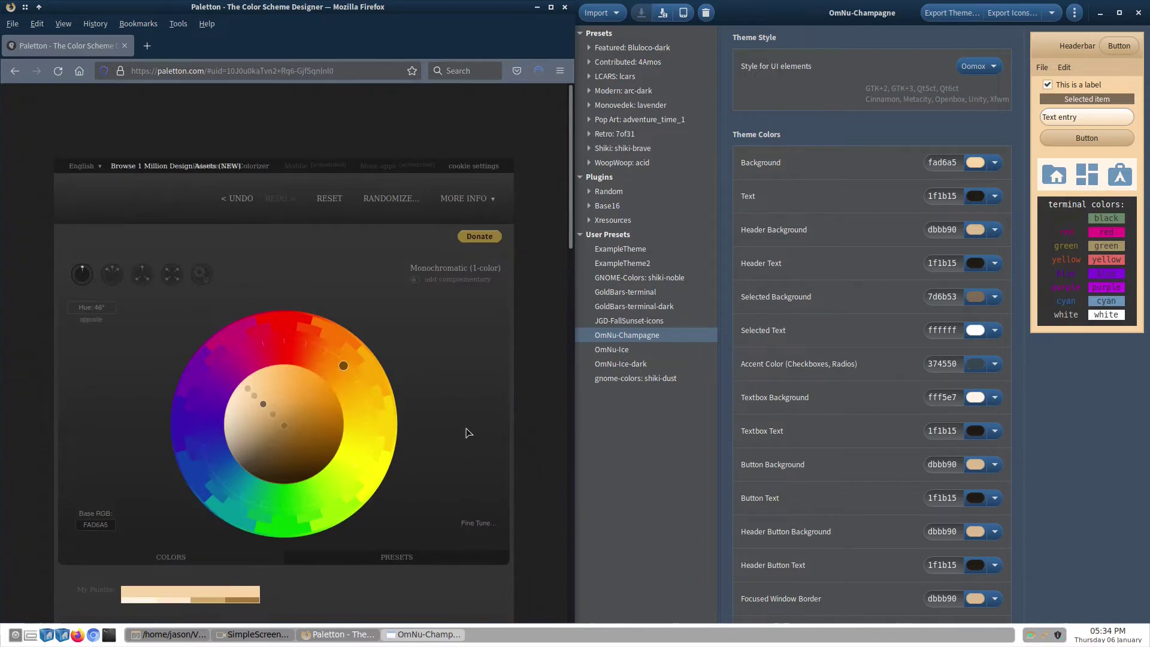
left_click(112, 274)
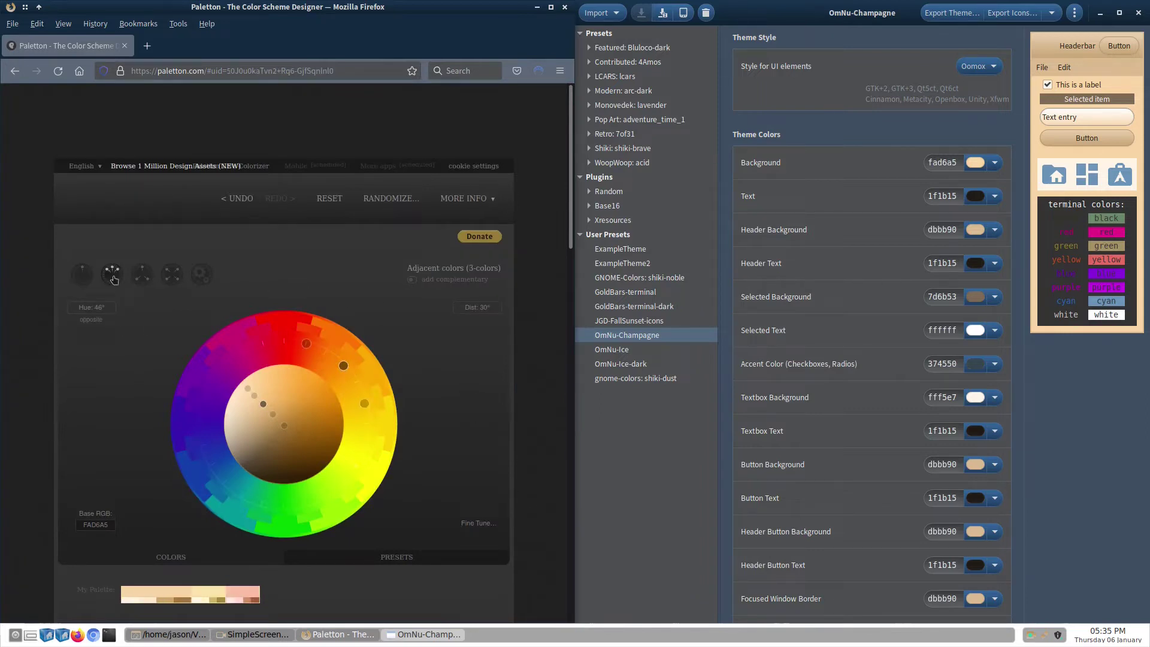
scroll(153, 461, "down", 5)
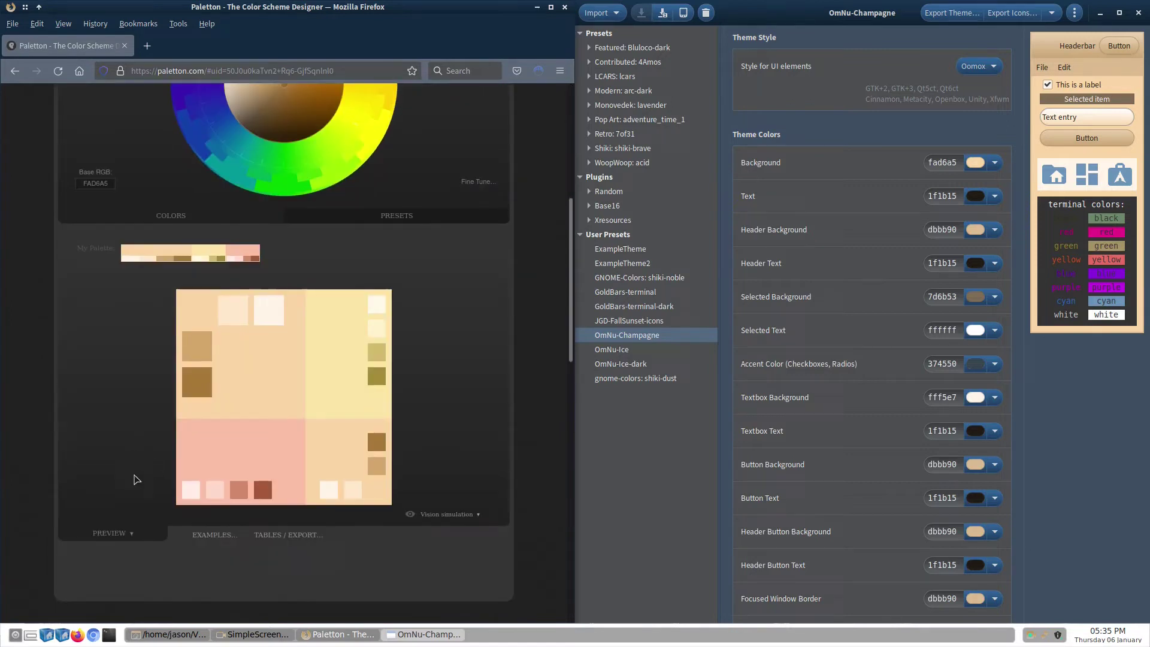
mouse_move(235, 448)
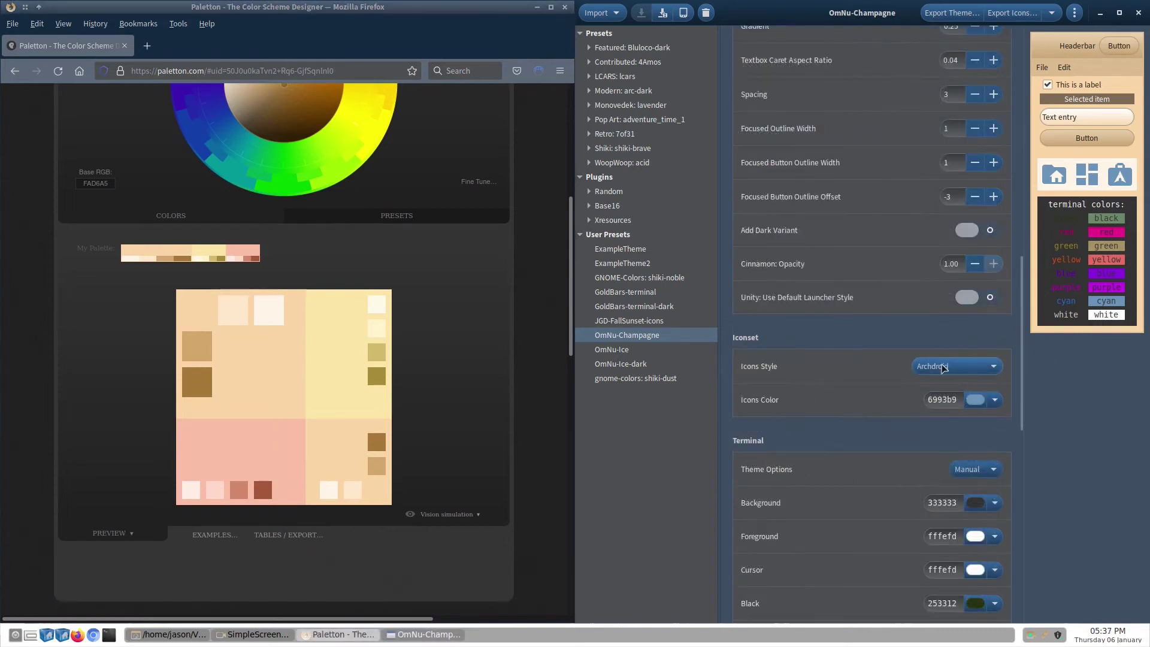
Step: Change the Icons Style of the iconset to Gnome-Colors and save the theme
left_click(942, 367)
left_click(944, 384)
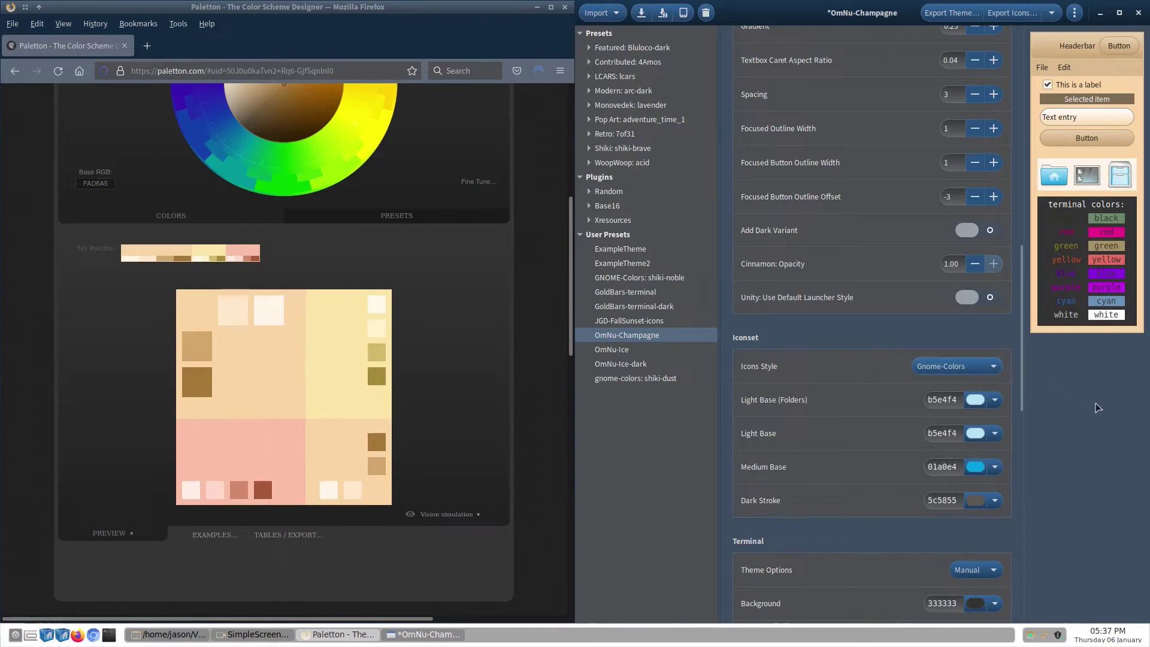
key("ctrl+s")
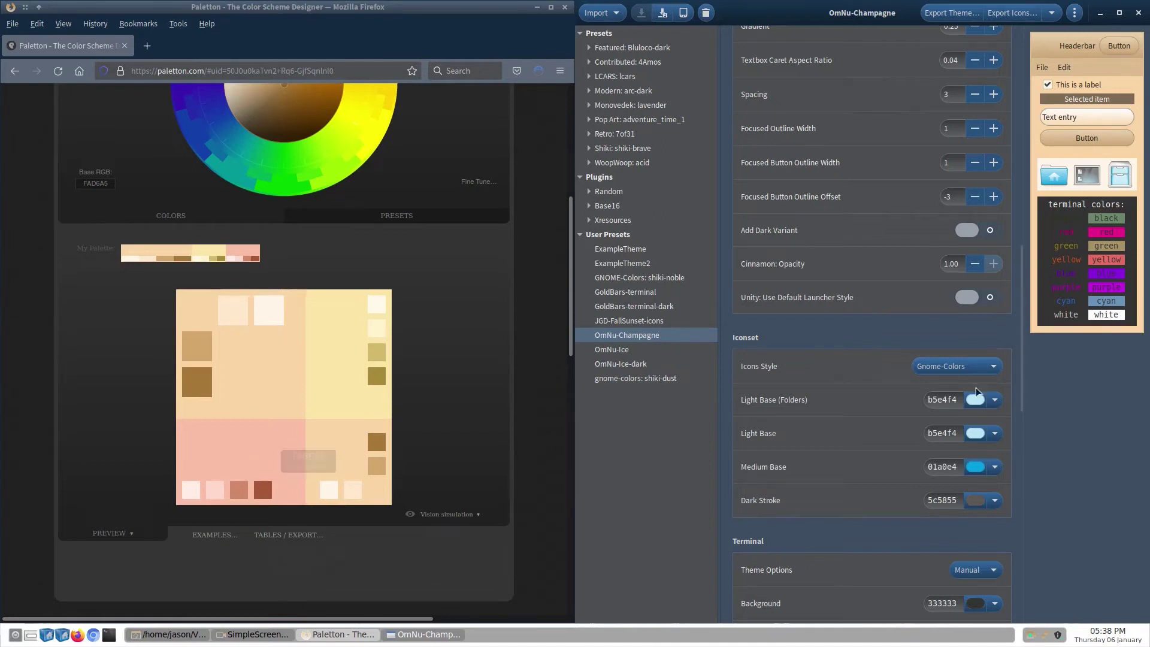
Step: Set the iconset's Light Base (Folders) and Light Base colors to fabea5
double_click(954, 399)
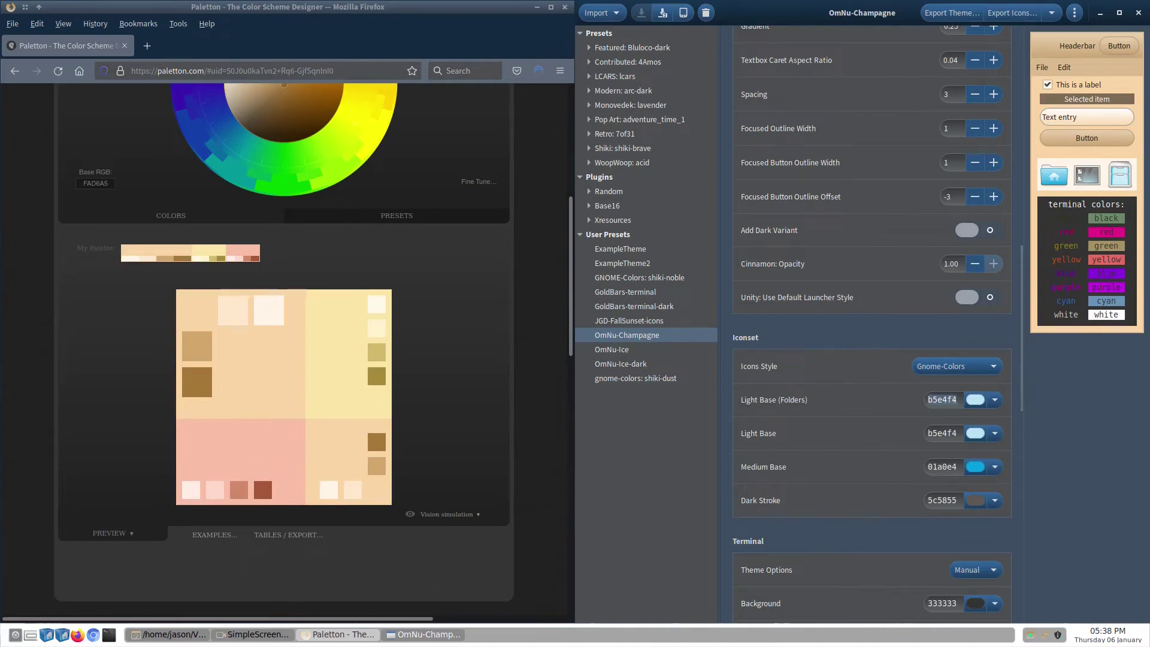
type("fabea5")
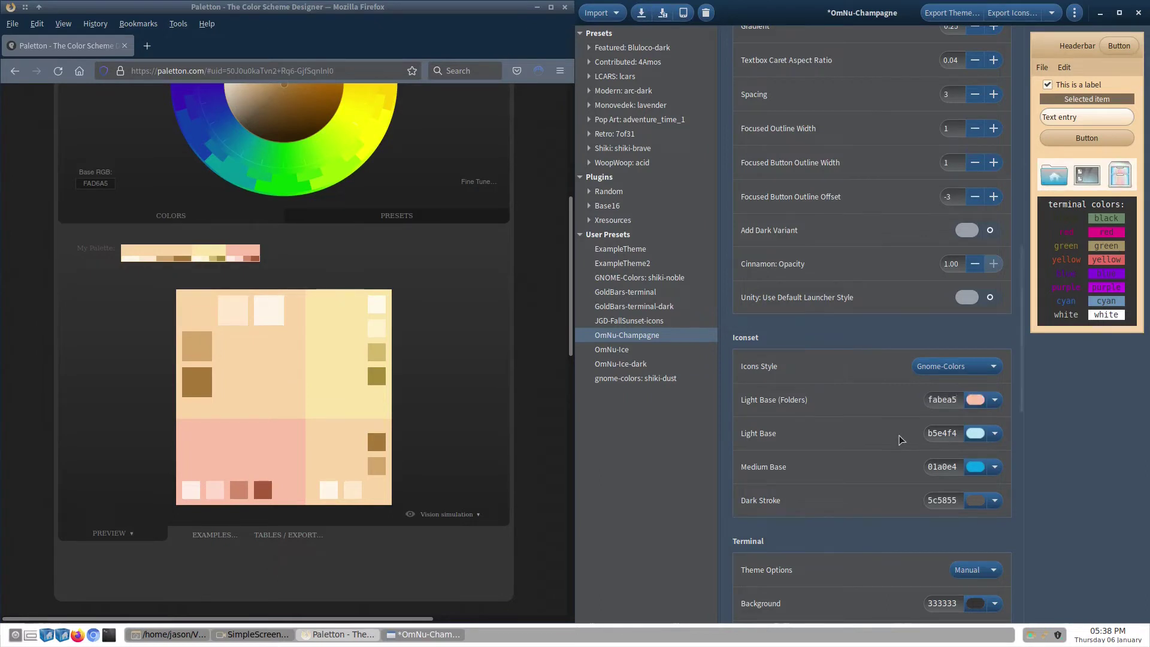
double_click(947, 402)
key("ctrl+c")
double_click(942, 433)
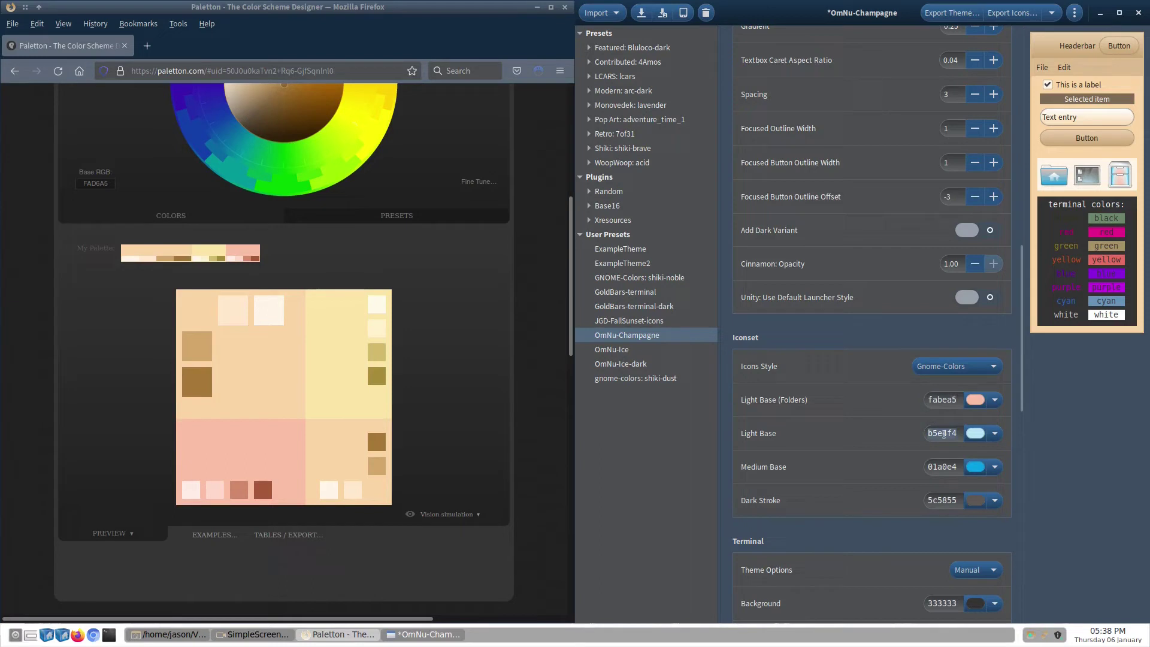
key("ctrl+v")
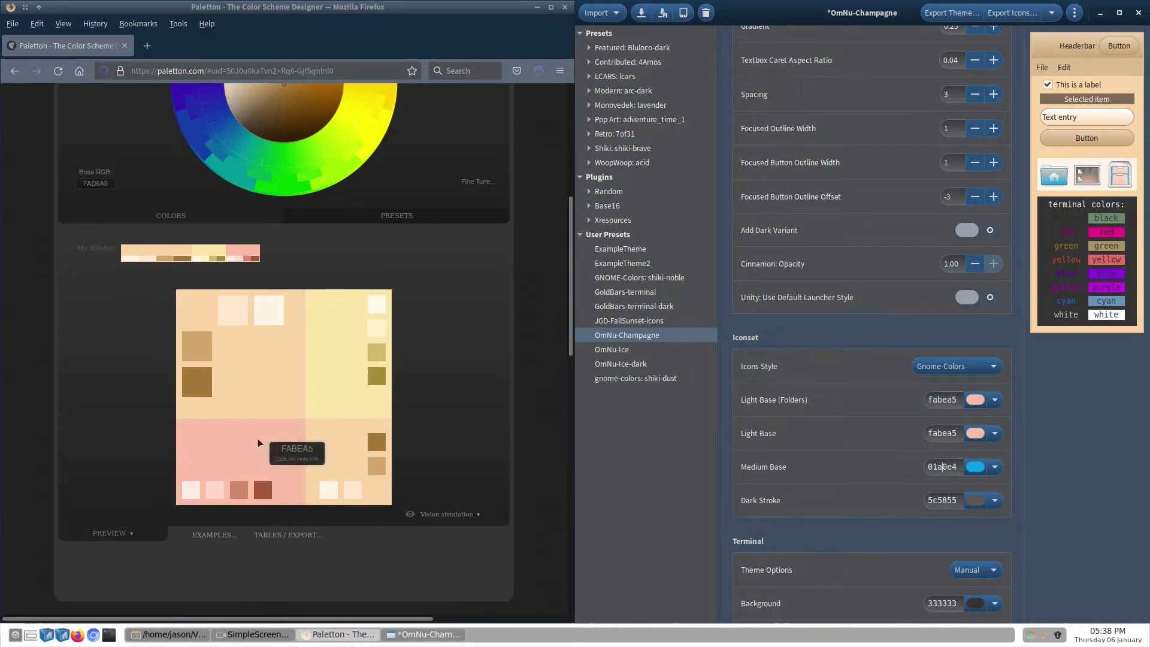
Step: Set the iconset's Medium Base to d2896a and Dark Stroke to a75938 from the Paletton palette, and save the theme
mouse_move(241, 491)
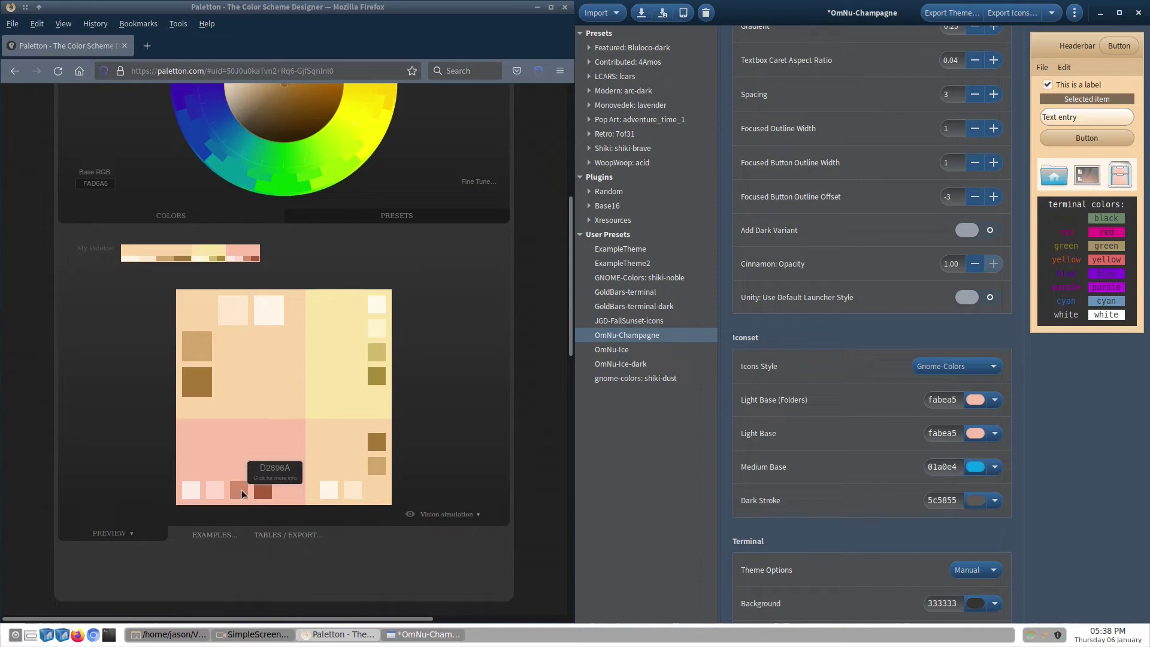
double_click(941, 469)
key("ctrl+v")
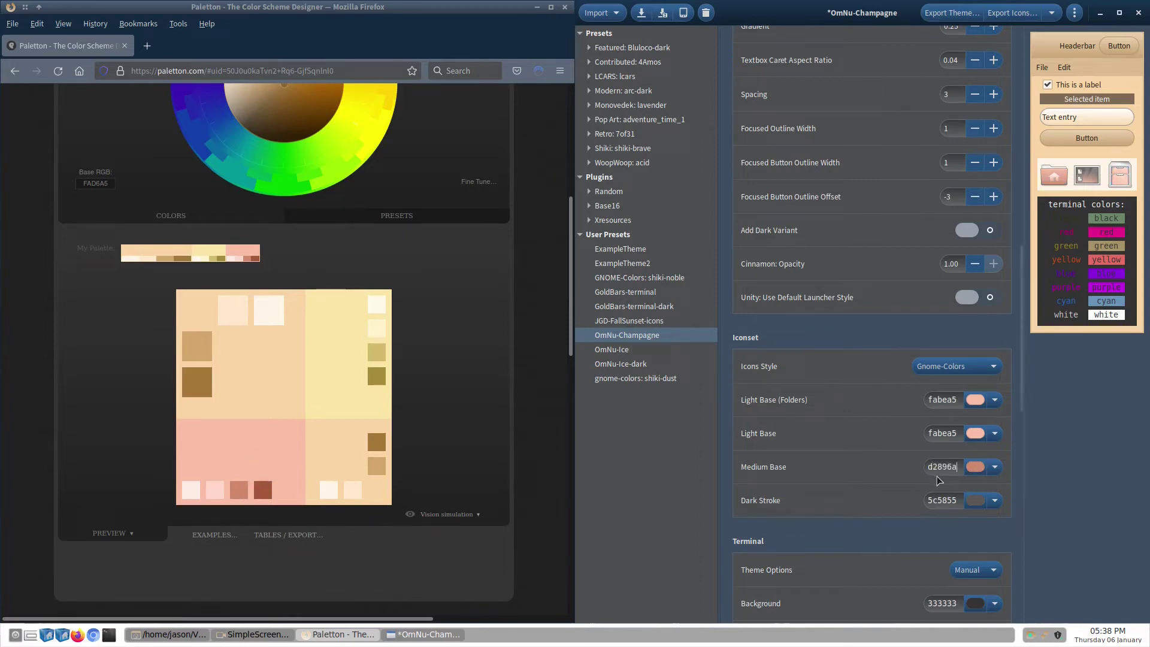
left_click(933, 500)
mouse_move(261, 491)
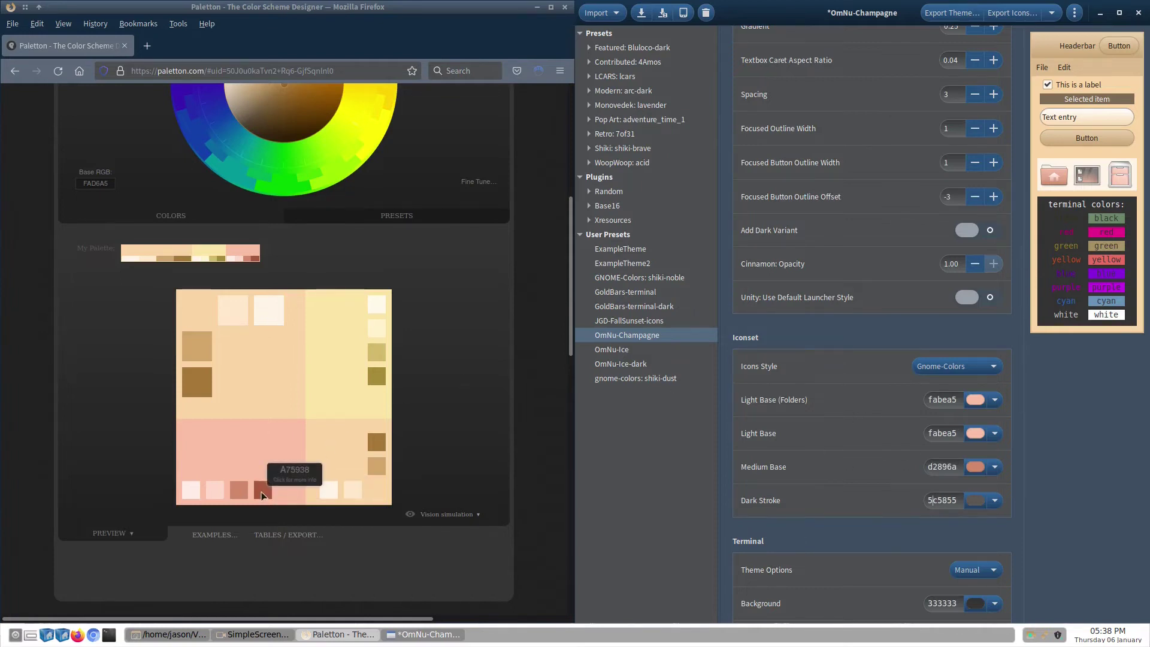
double_click(943, 499)
type("a75938")
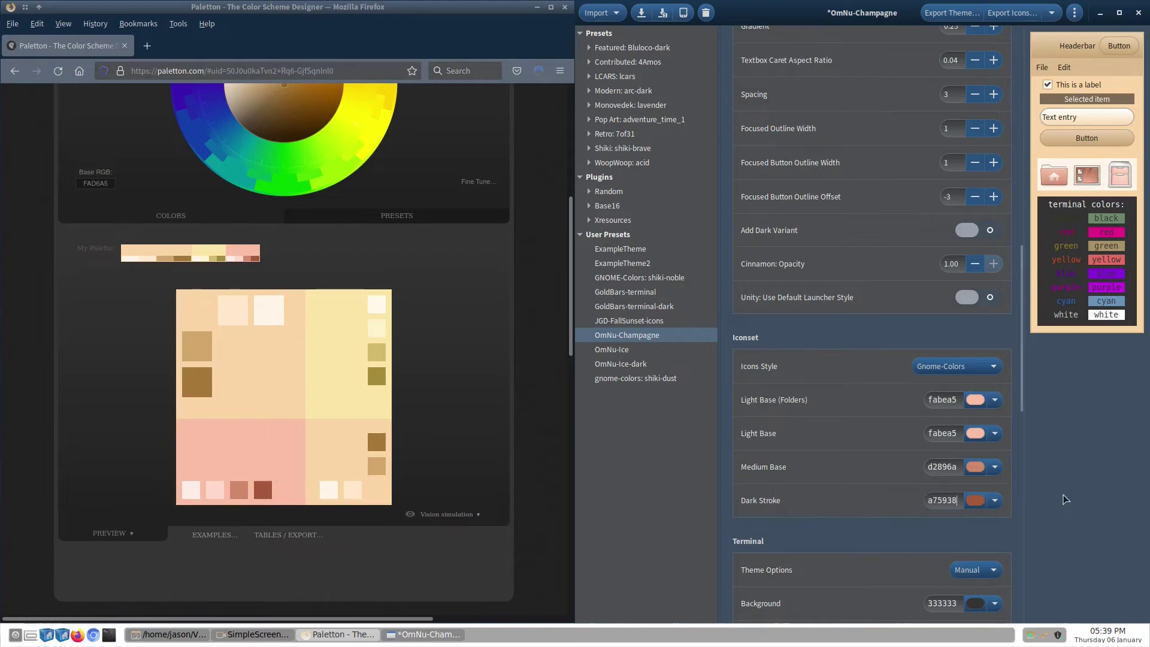
key("ctrl+s")
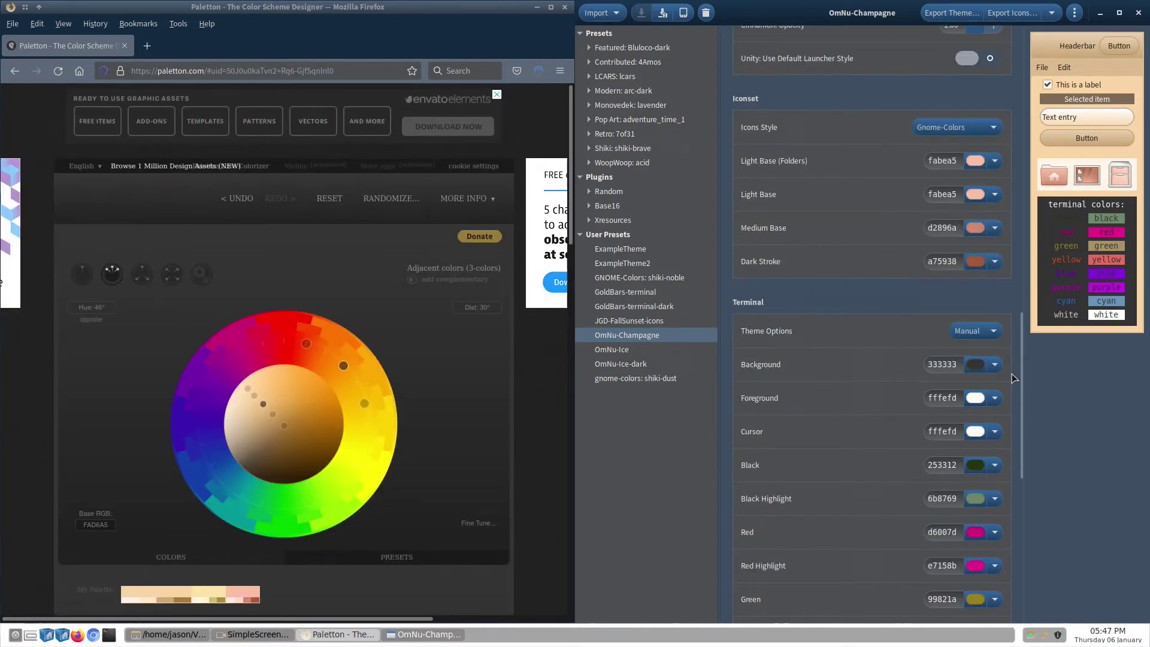
Step: Copy the Textbox Text color 1f1b15 into the terminal Background color and save the theme
left_click_drag(1021, 378, 1029, 210)
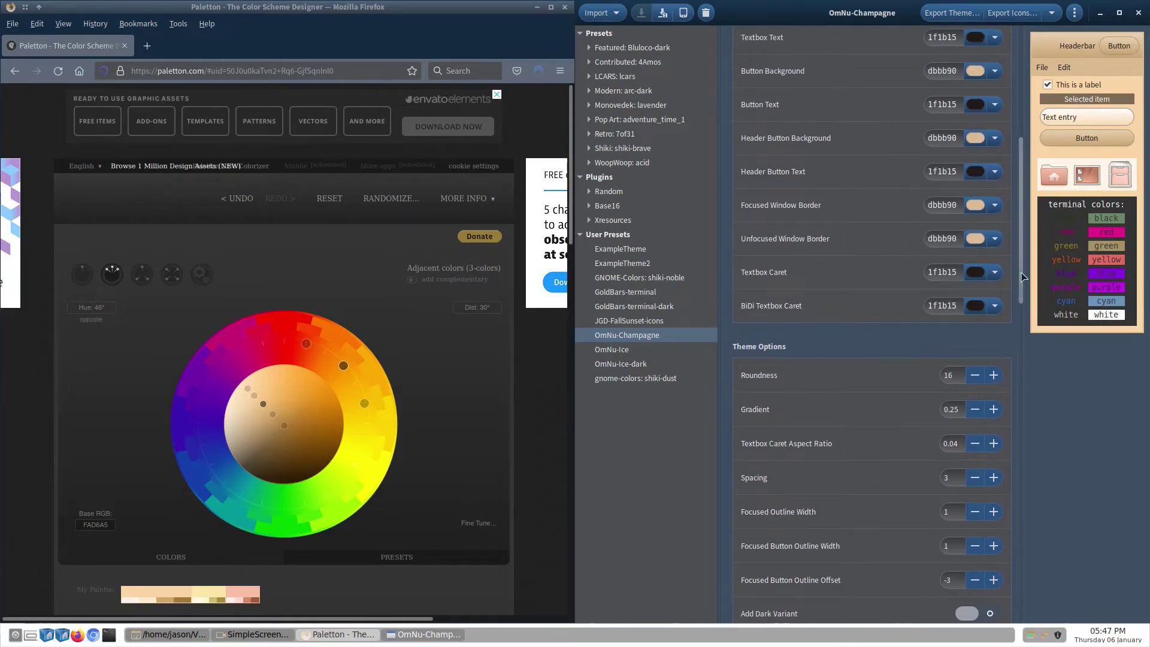
left_click_drag(1022, 282, 1026, 192)
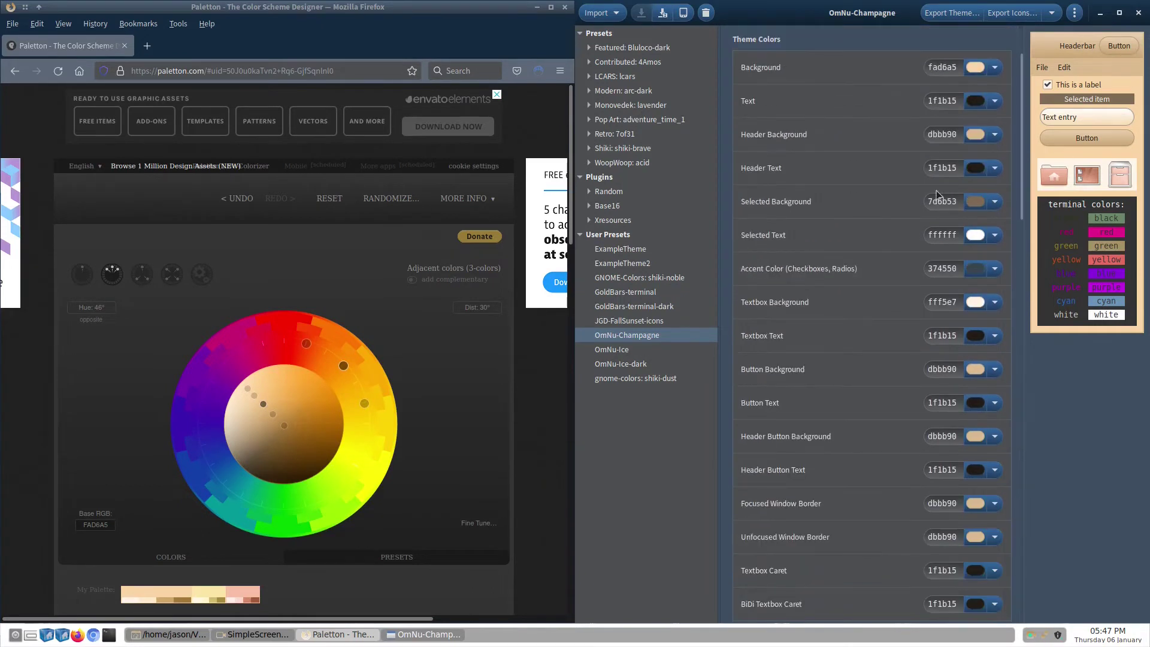
double_click(933, 336)
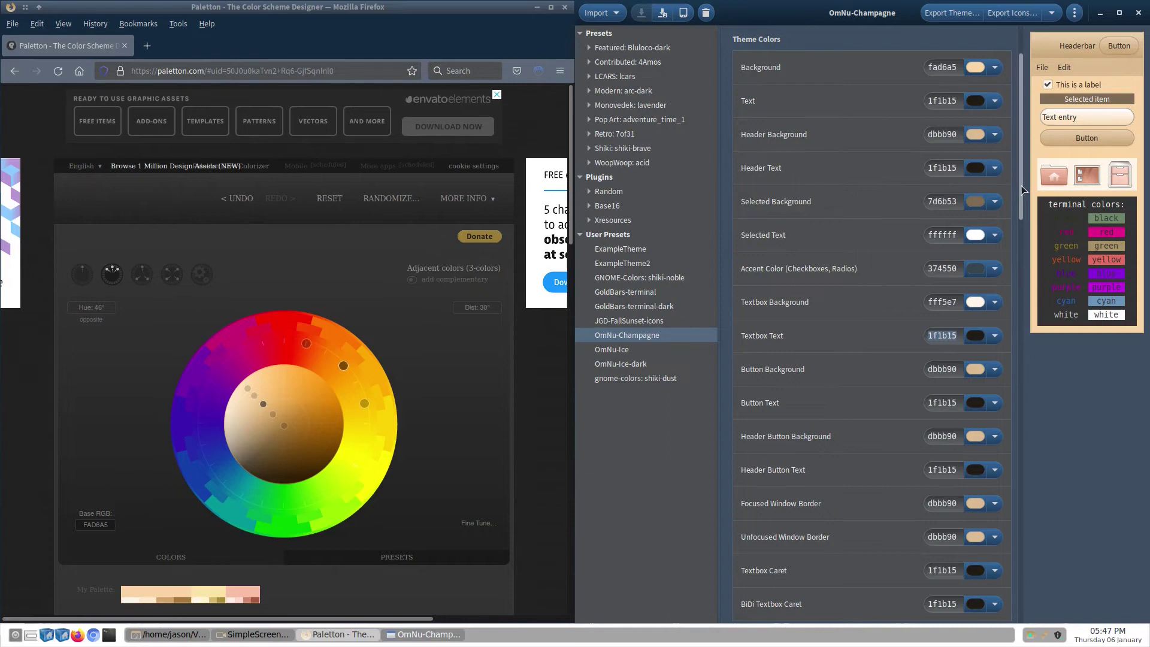
left_click_drag(1022, 190, 1043, 487)
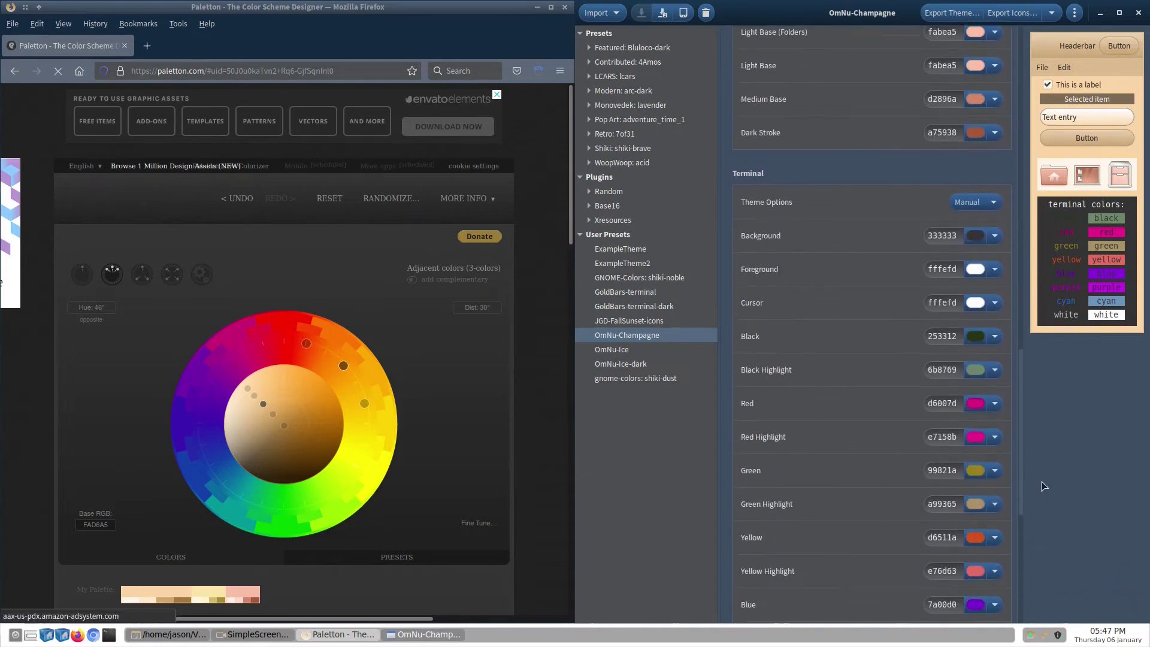
double_click(948, 240)
key("ctrl+v")
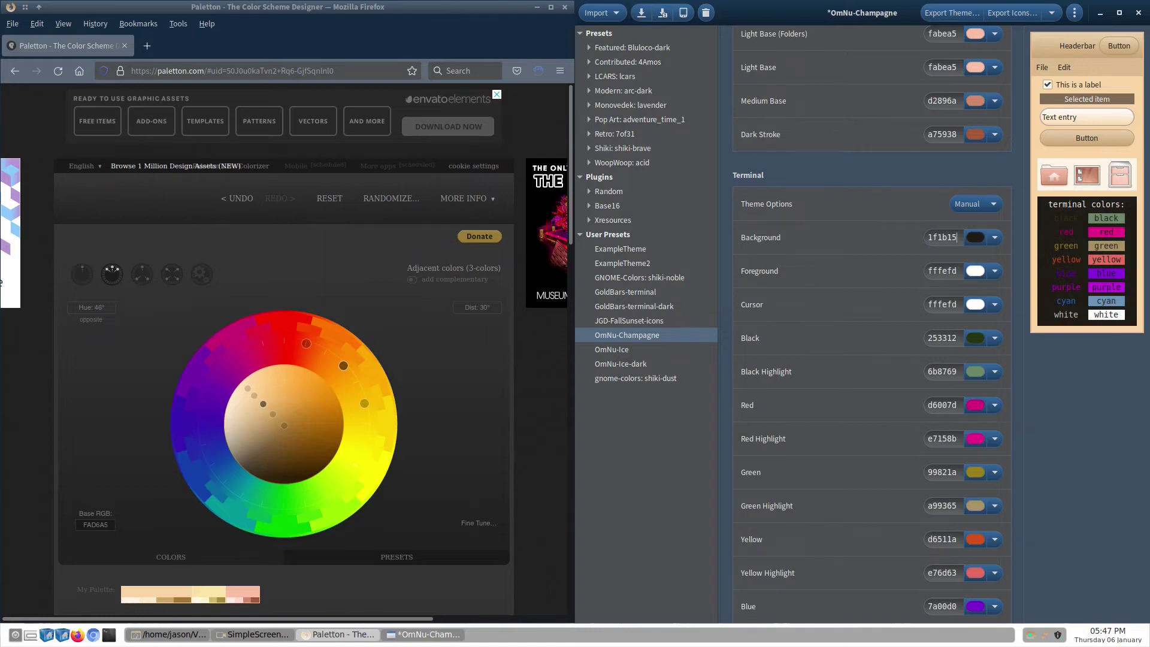
key("ctrl+s")
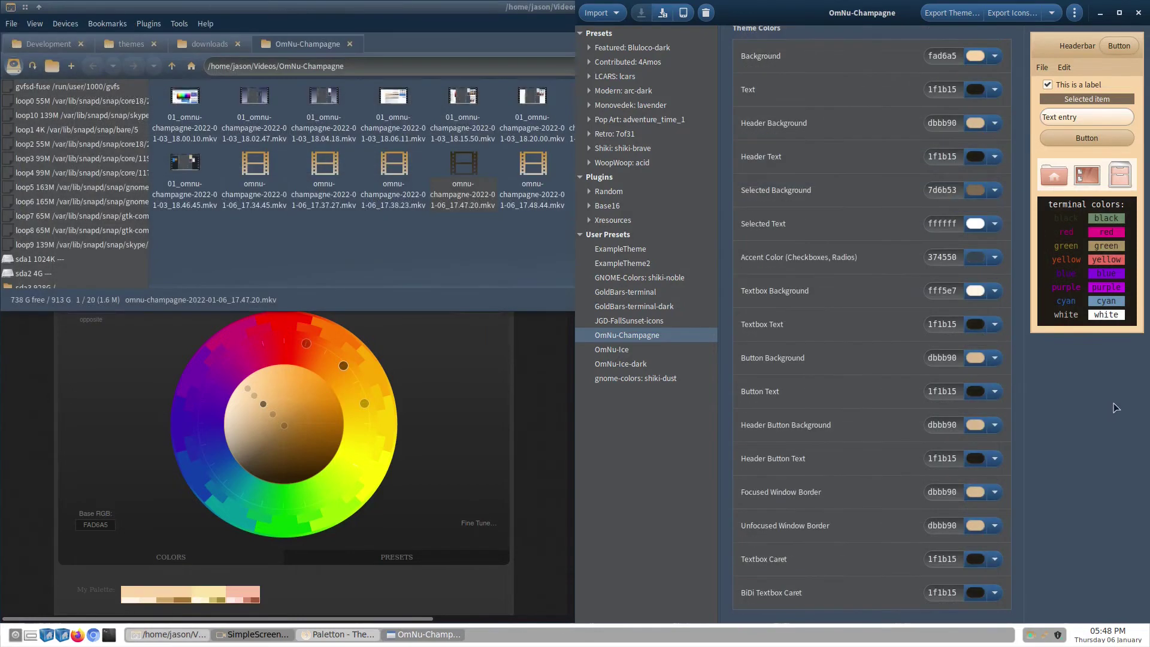
Step: Set the terminal Foreground color to fff5e7, matching the Textbox Background color
double_click(941, 289)
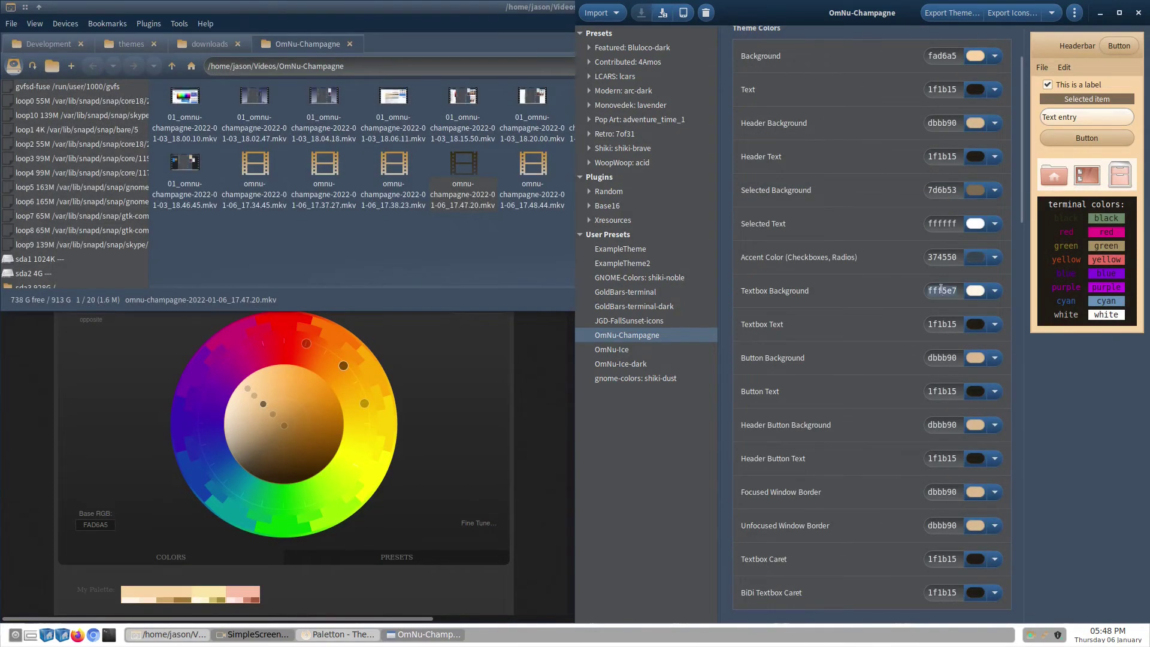
scroll(914, 370, "down", 5)
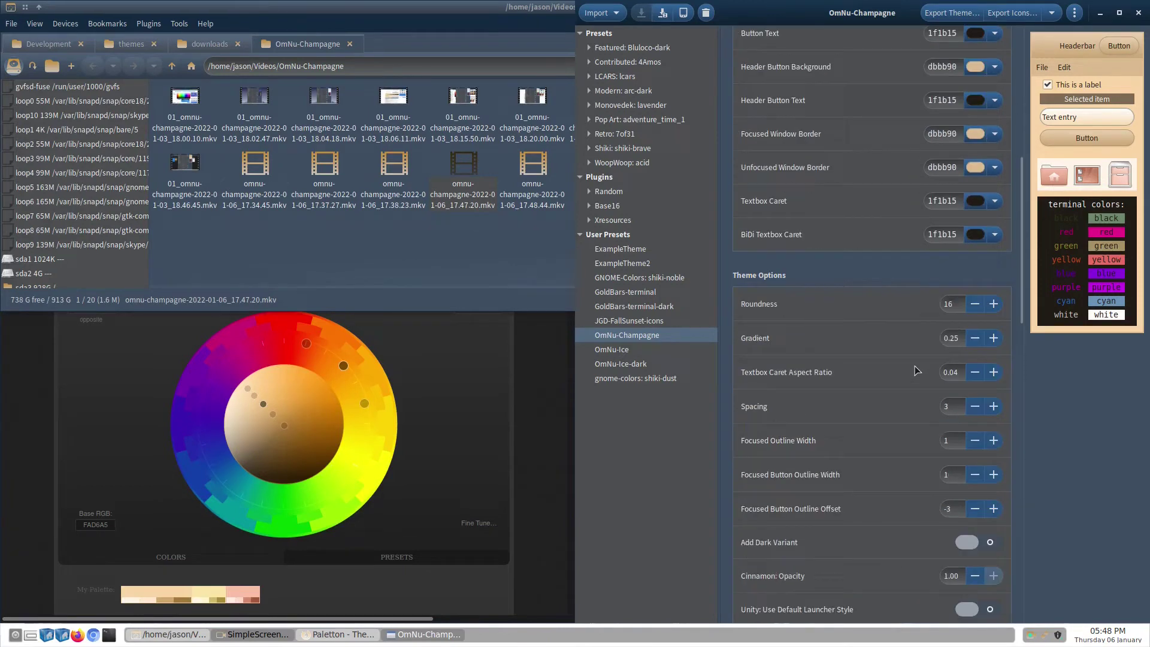
scroll(914, 370, "down", 10)
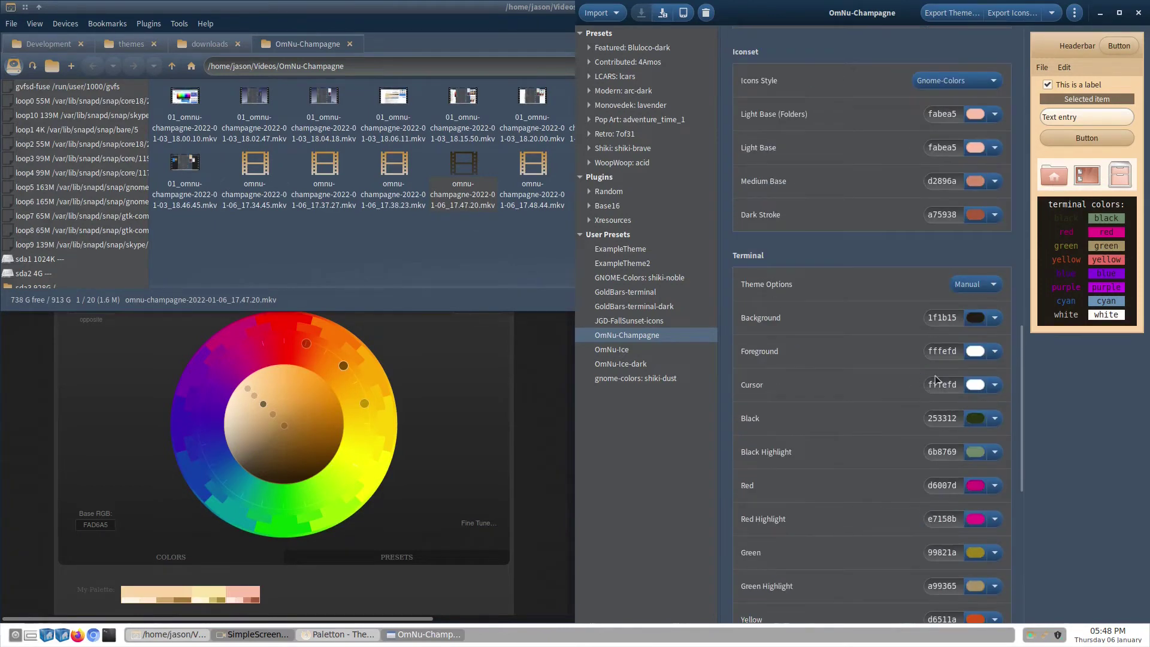
double_click(943, 352)
type("fff5e7")
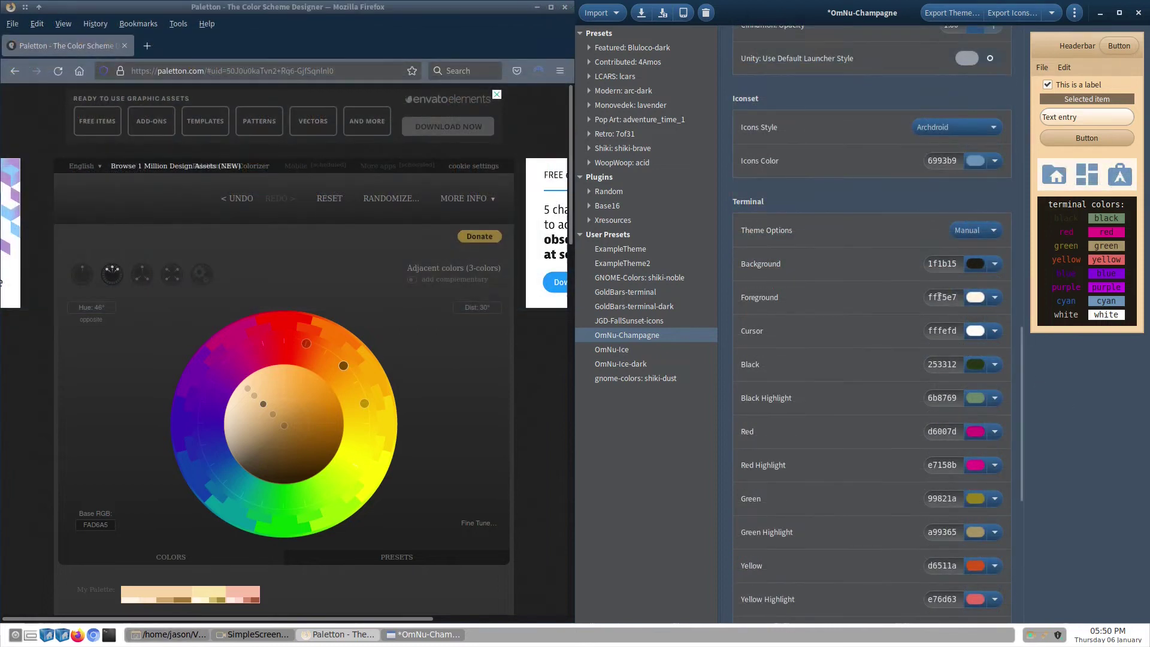
Step: Copy the terminal Foreground color fff5e7 into the Cursor color and save the theme
double_click(939, 297)
key("ctrl+c")
double_click(947, 333)
key("ctrl+v")
key("ctrl+s")
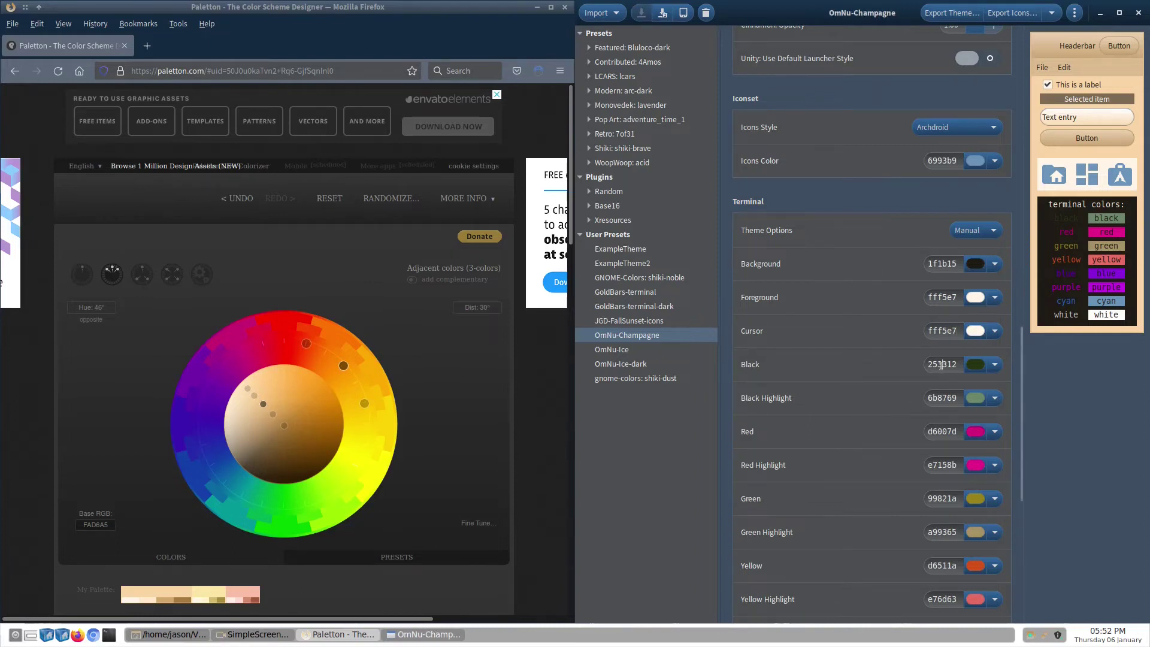
Step: Set the terminal Black color to 404040 and Black Highlight to a0a0a0, and save the theme
double_click(940, 365)
type("404040")
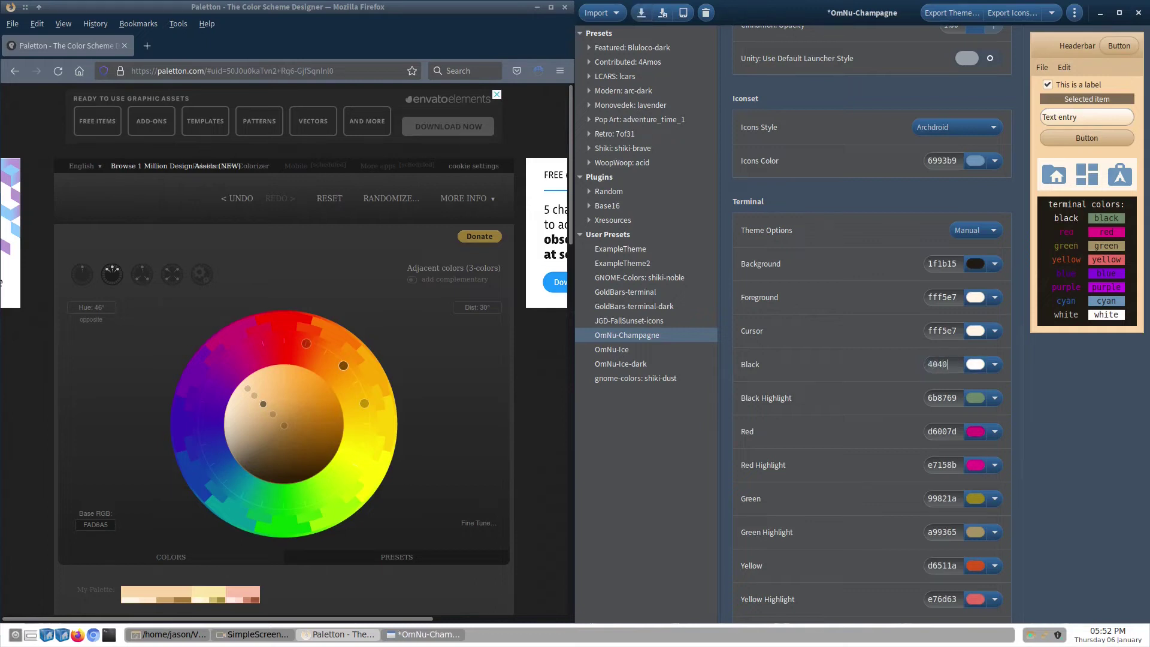
left_click(936, 397)
key("ctrl+a")
type("a0a0a0")
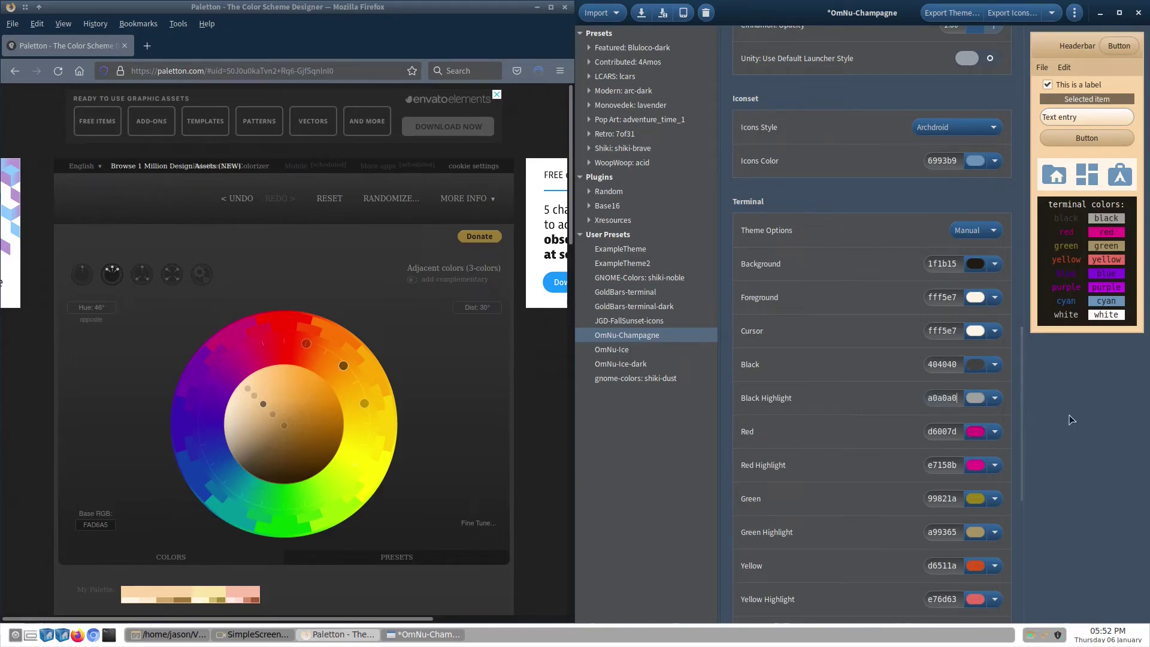
key("ctrl+s")
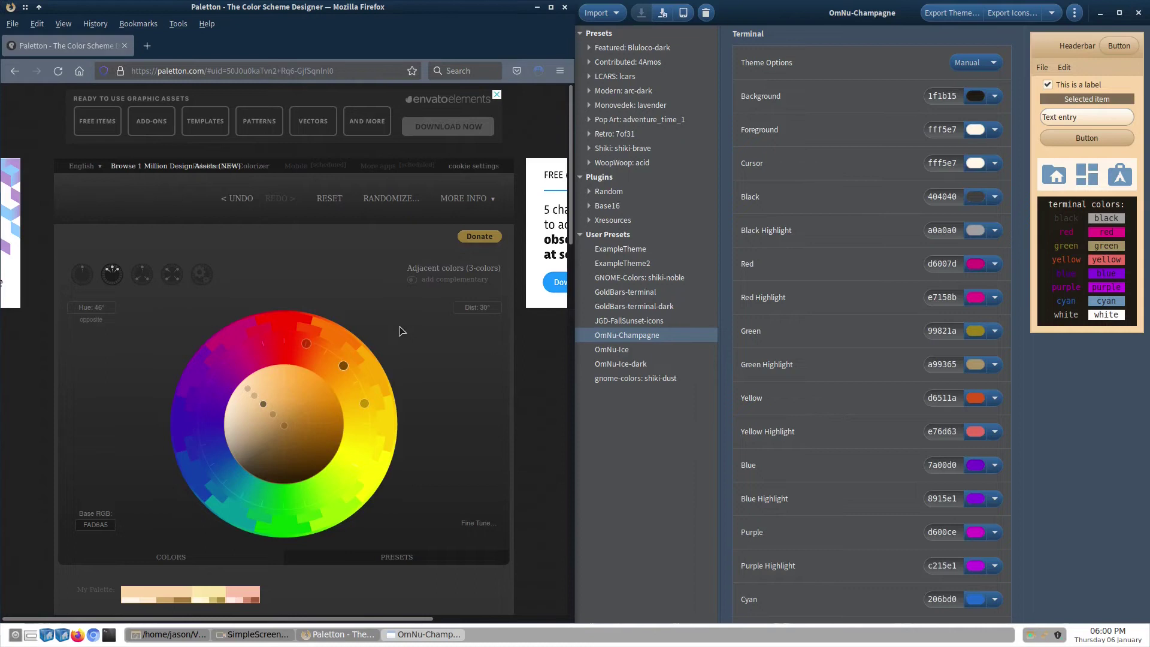
Step: Open Paletton's secondary color distance setting
left_click(478, 308)
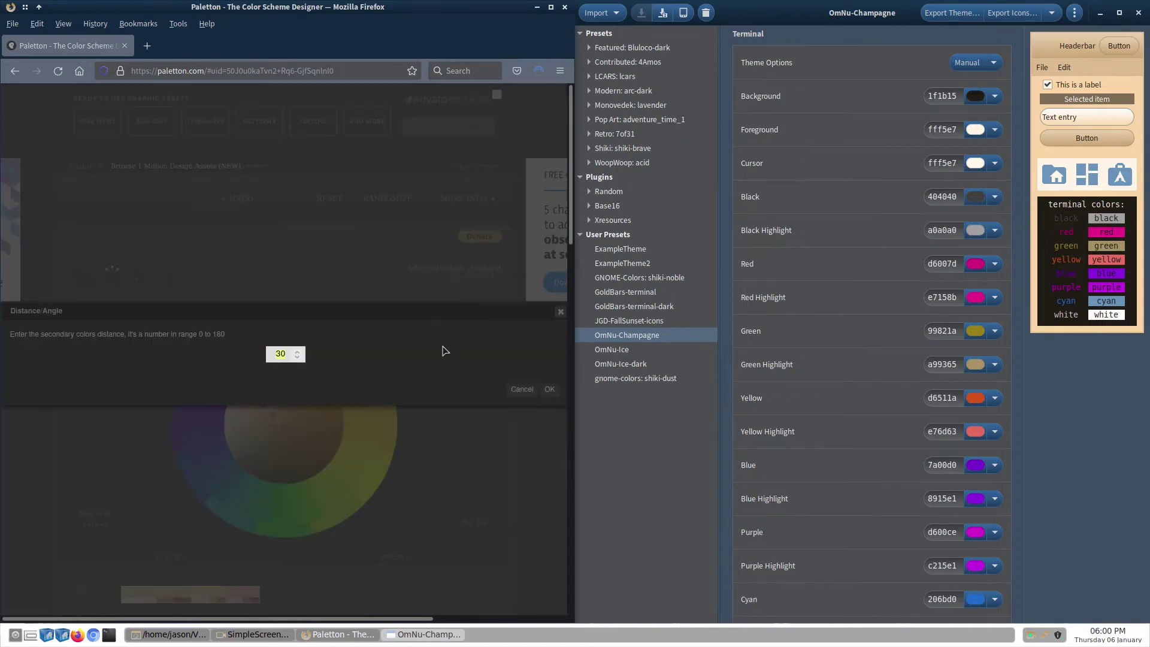
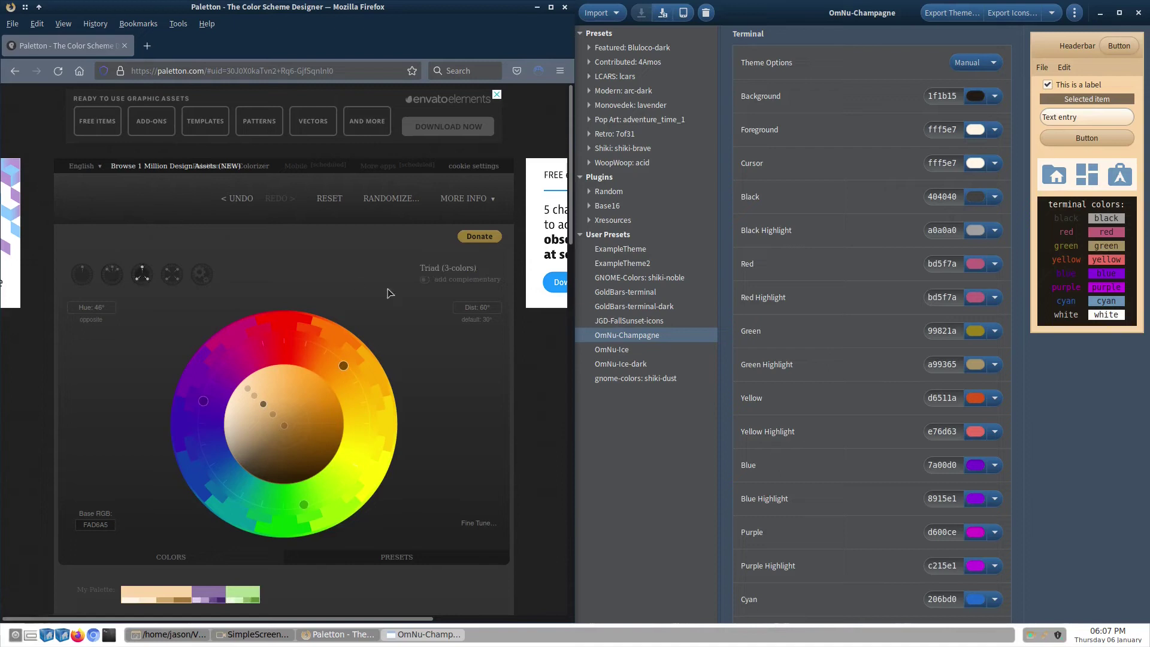
Step: Set the terminal Green and Green Highlight colors to 86ba5e, taken from Paletton's triad palette preview
scroll(451, 402, "down", 5)
scroll(437, 394, "down", 1)
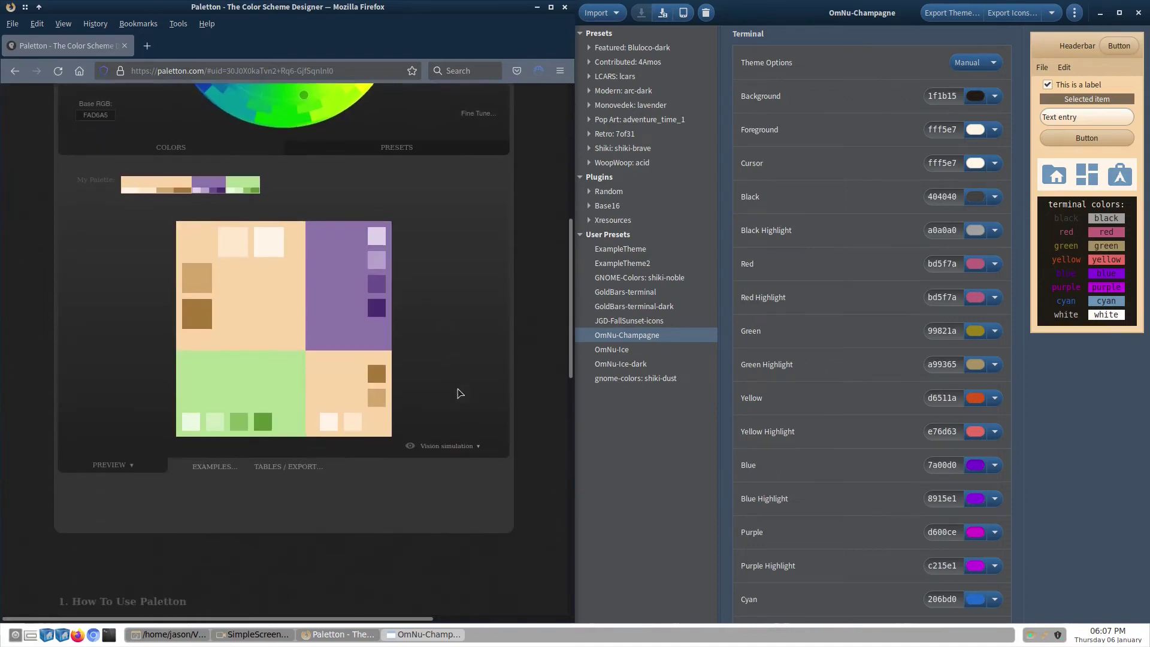
mouse_move(236, 422)
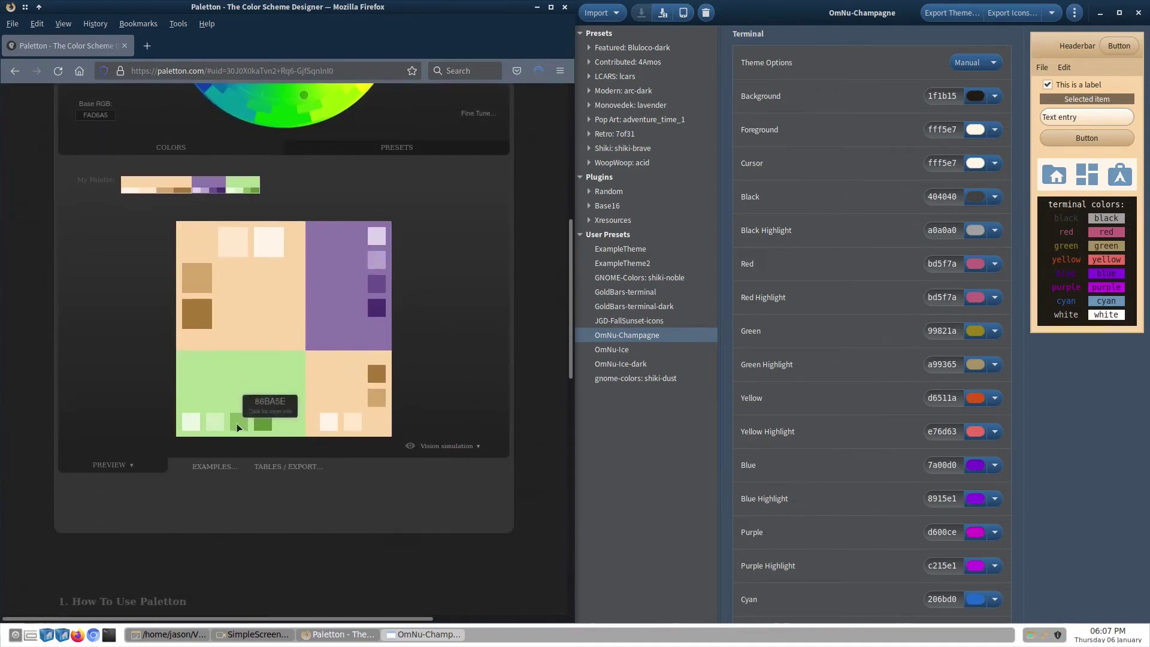
double_click(941, 330)
type("86ba5e")
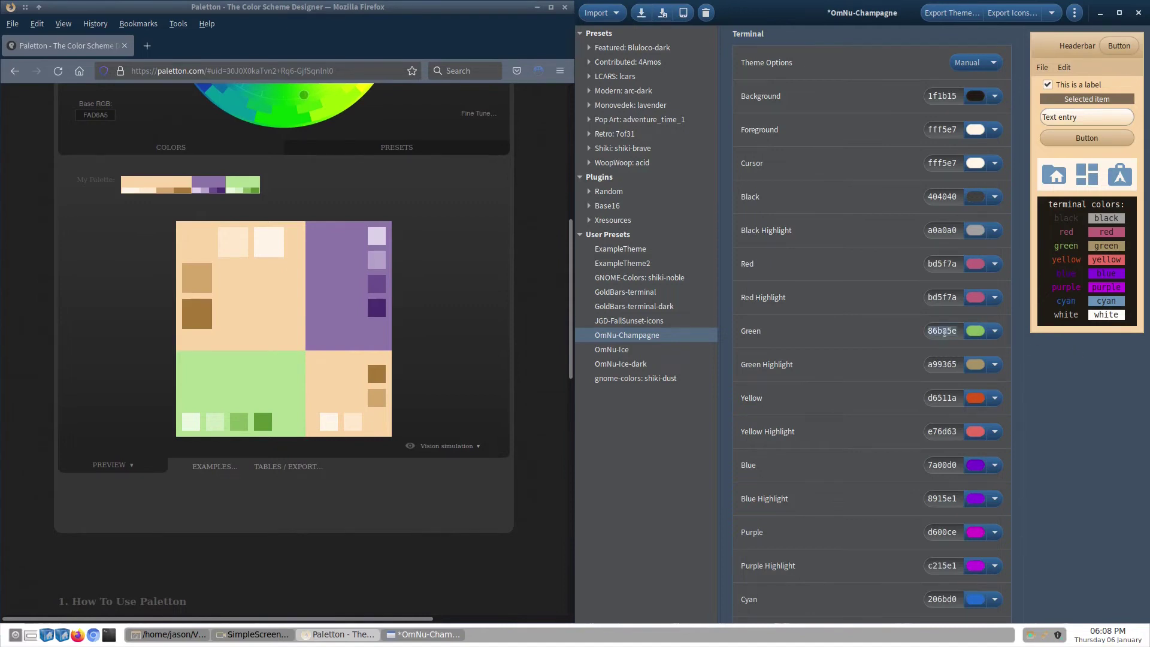
left_click(944, 363)
key("ctrl+a")
type("86ba5e")
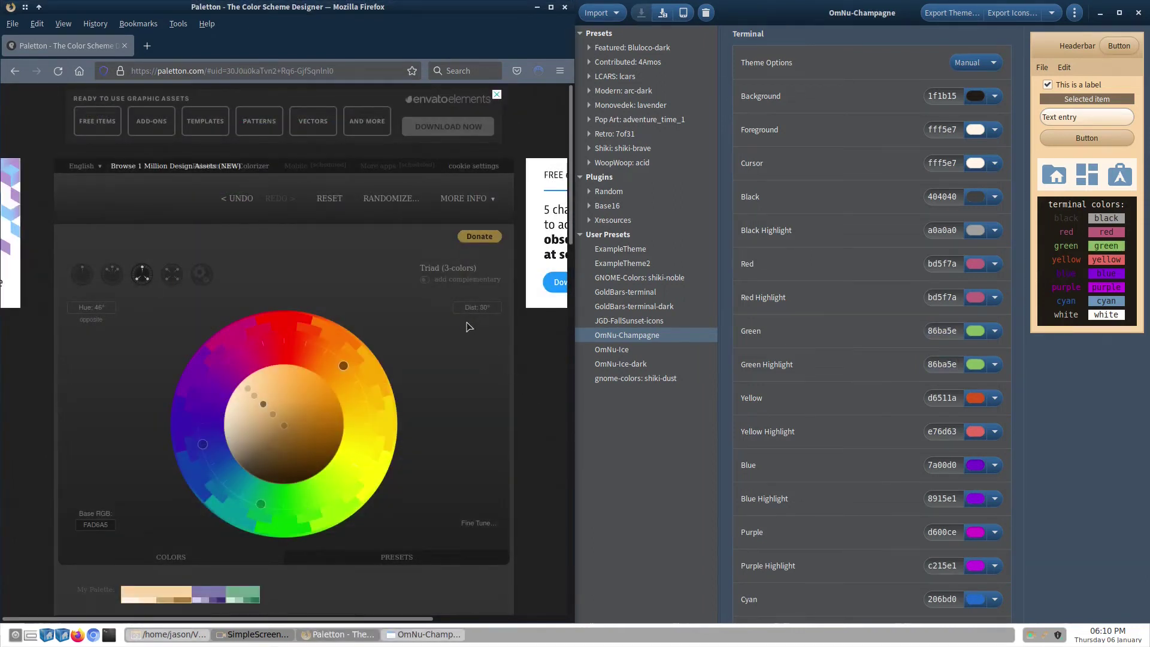
Step: Apply the four-color tetrad scheme in Paletton and bring up its palette preview
left_click(172, 278)
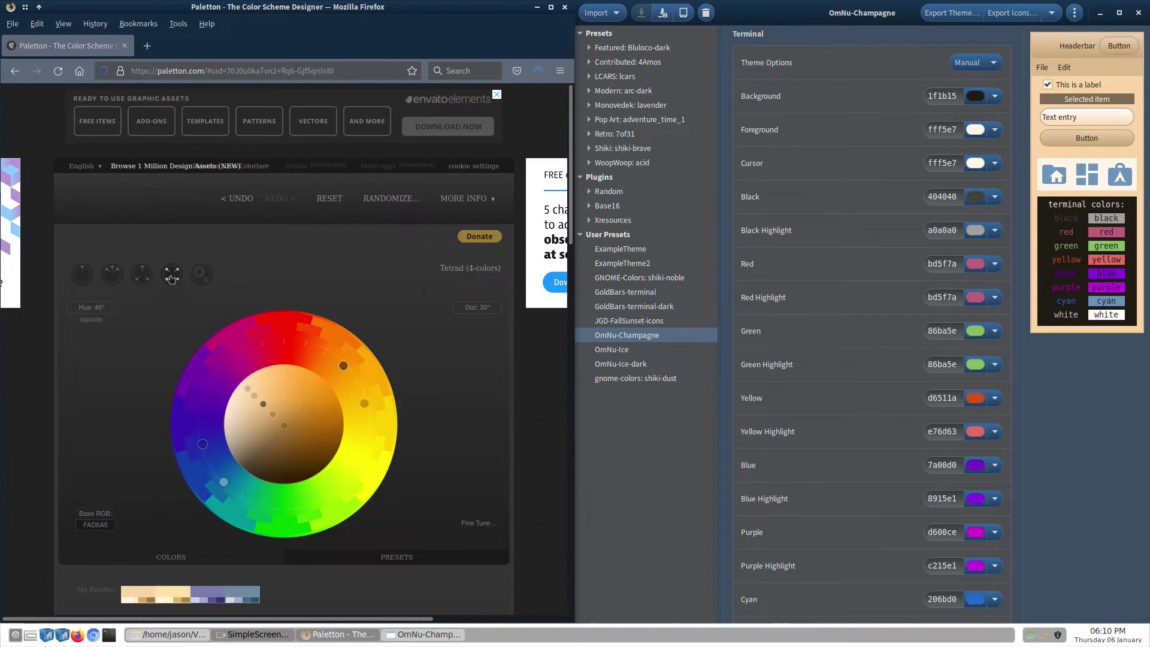
scroll(440, 364, "down", 3)
scroll(438, 363, "down", 4)
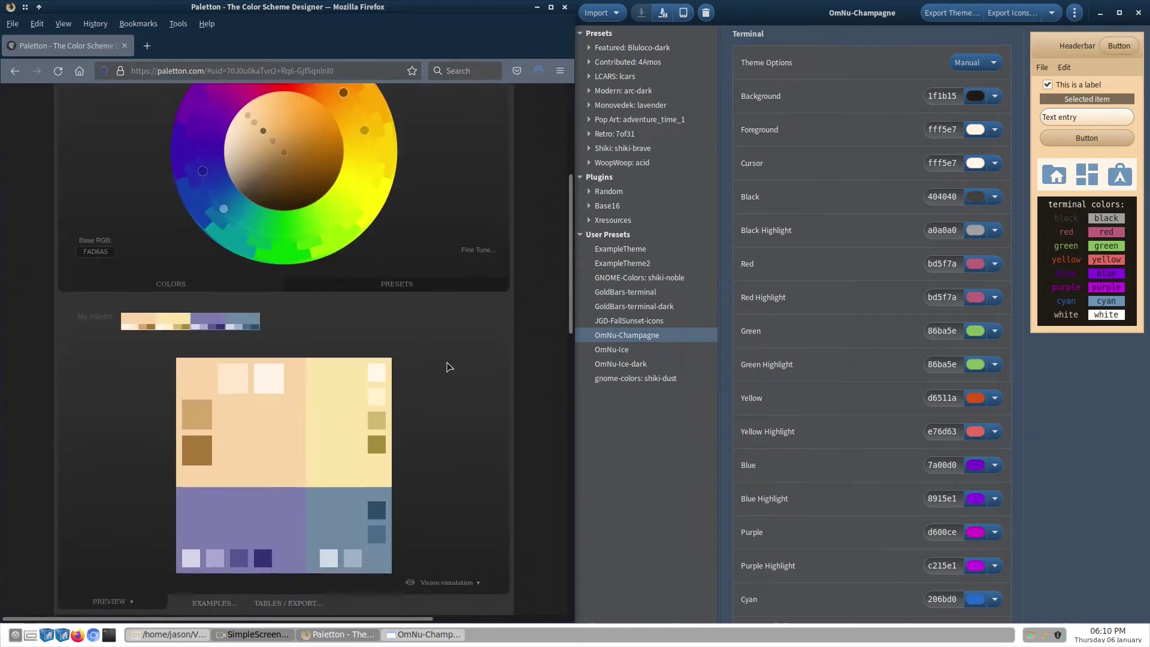
Step: Set the terminal Yellow and Yellow Highlight colors to d2b96a, taken from Paletton's tetrad palette preview
mouse_move(334, 385)
mouse_move(374, 358)
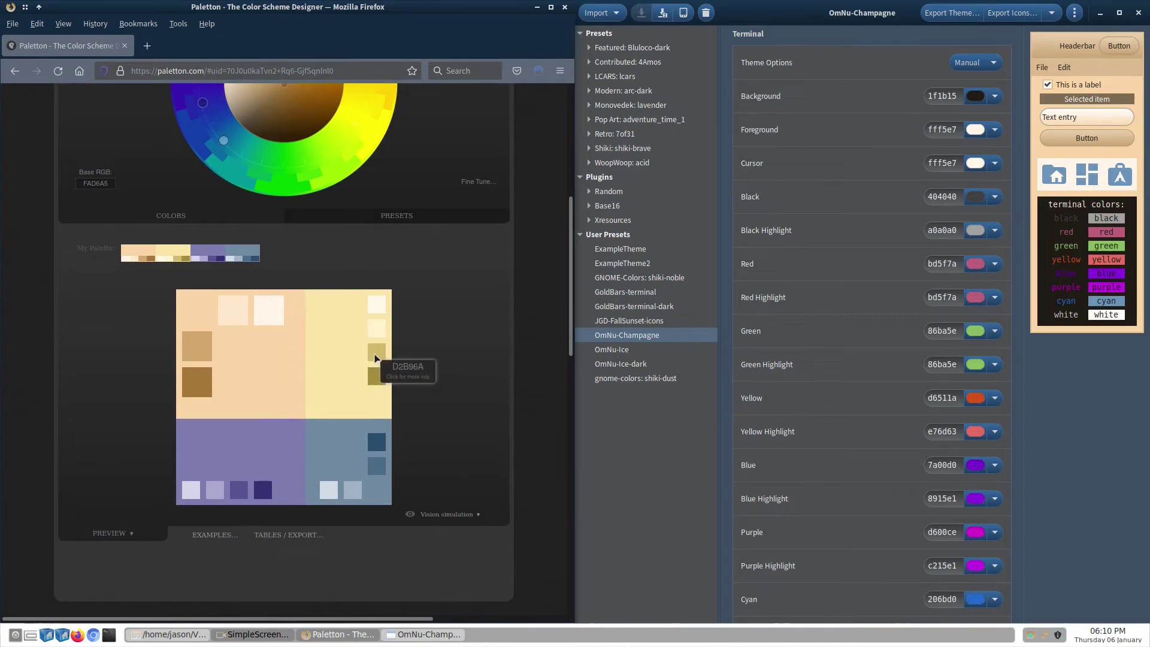
left_click(936, 397)
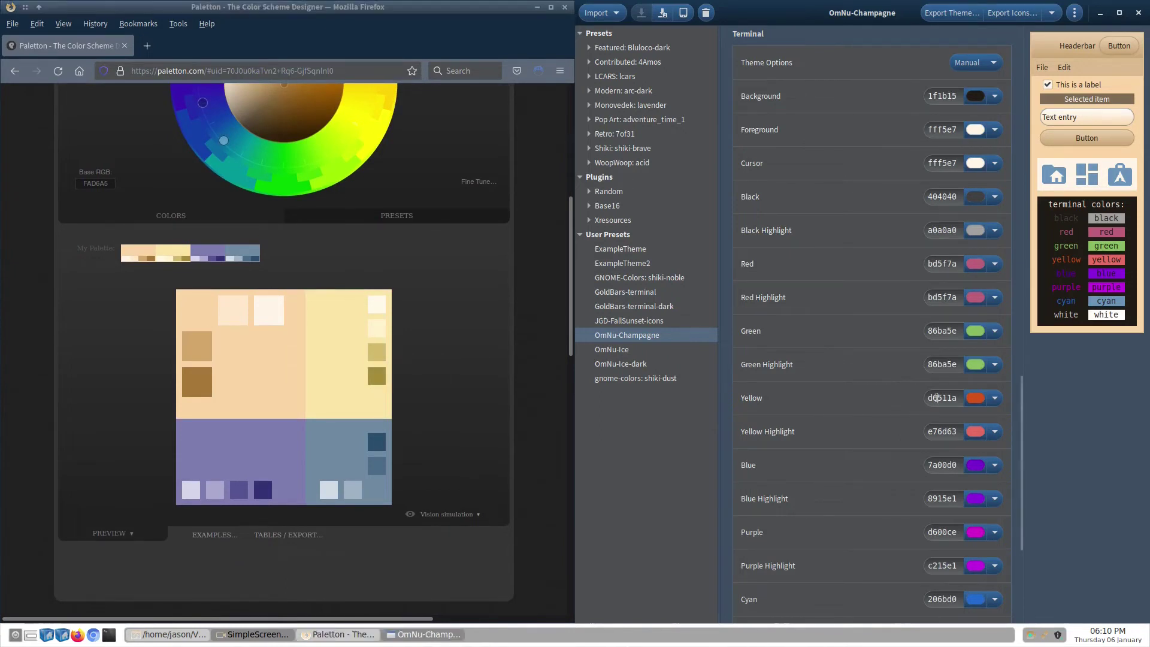
key("ctrl+a")
type("d2b96a")
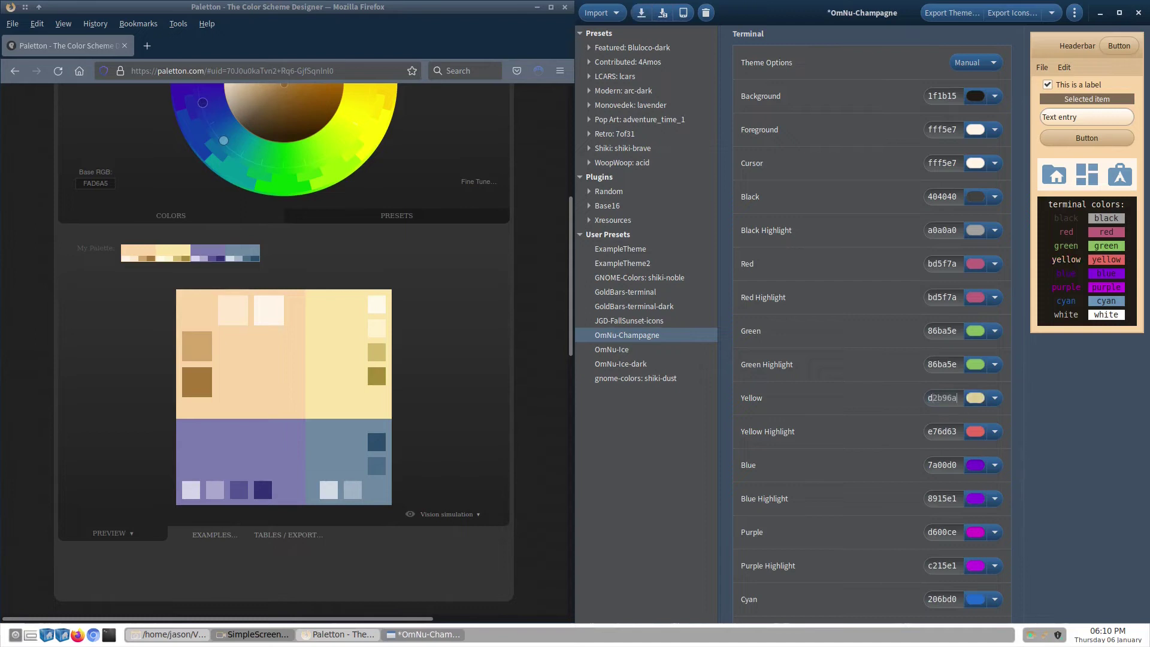
double_click(937, 398)
key("ctrl+c")
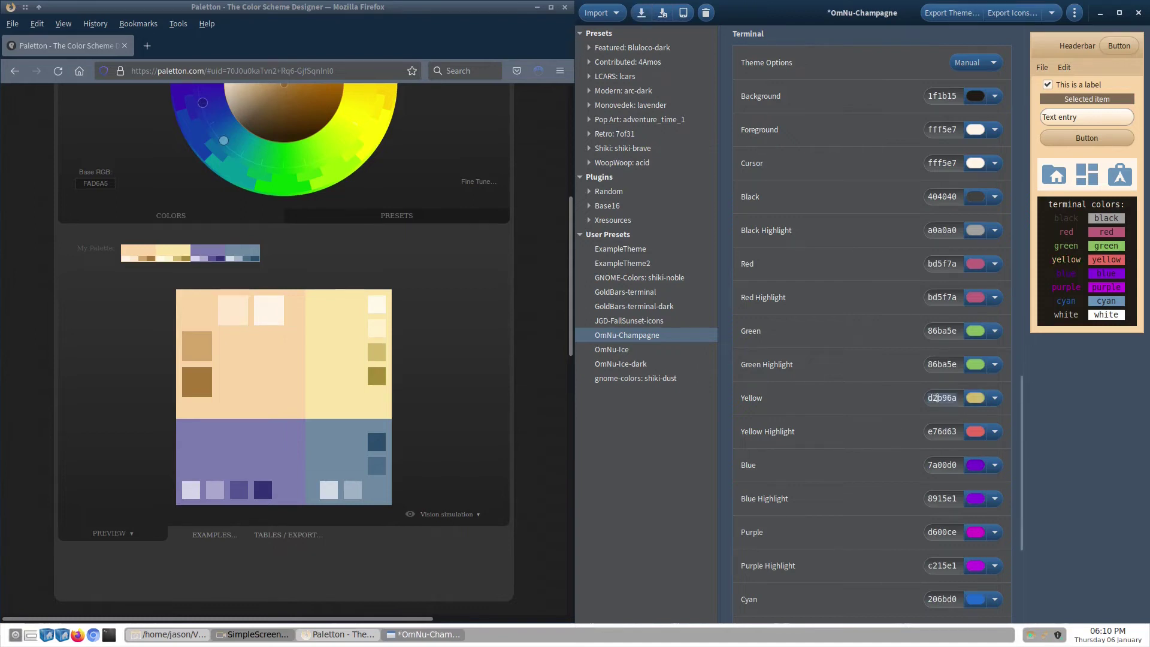
double_click(944, 431)
key("ctrl+v")
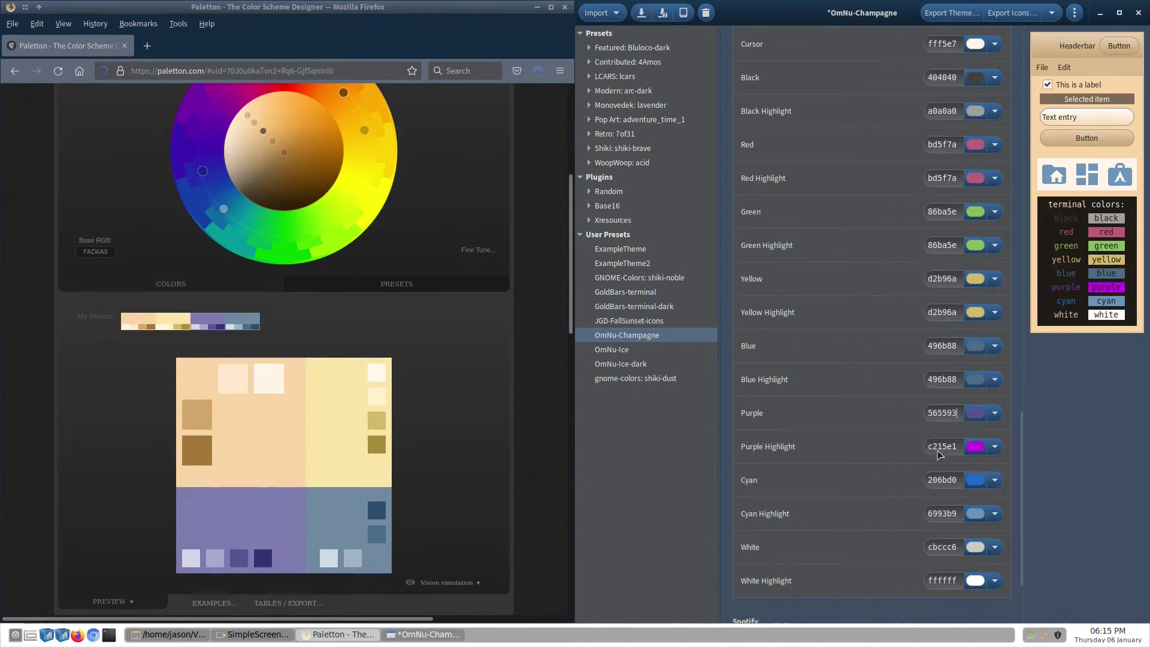
Step: Set the terminal Purple and Purple Highlight colors to 565593
double_click(938, 413)
type("565593")
double_click(938, 445)
type("565593")
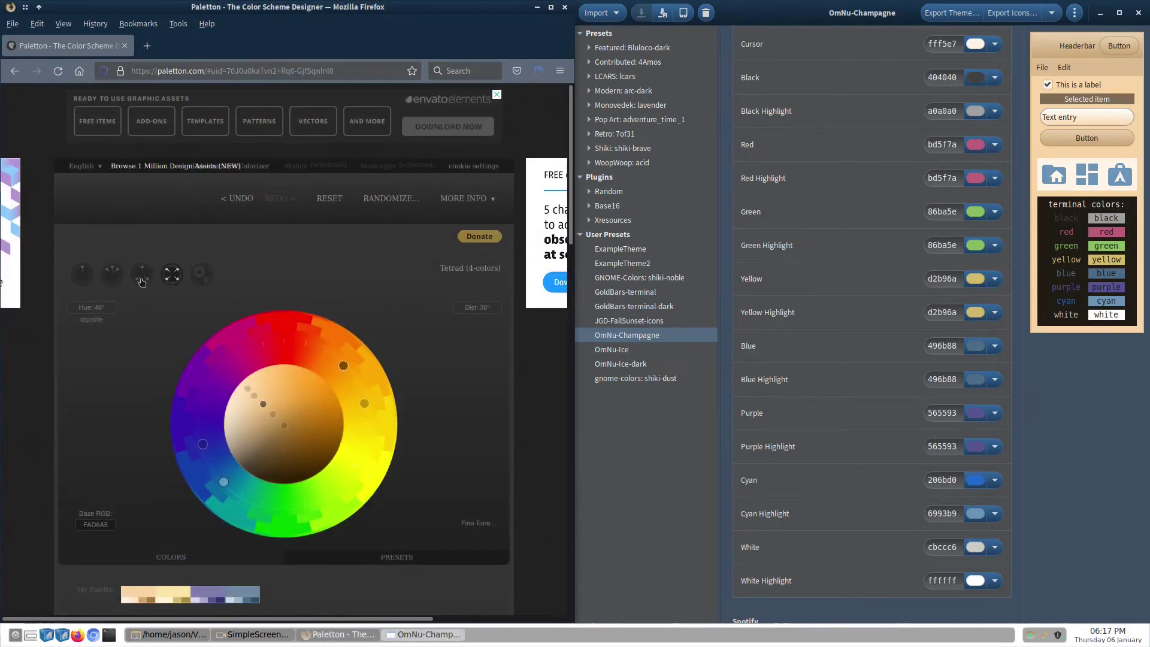
Step: Switch Paletton to the three-color triad scheme and look up the hex code of a darker green shade in its palette preview
left_click(141, 277)
scroll(451, 373, "down", 3)
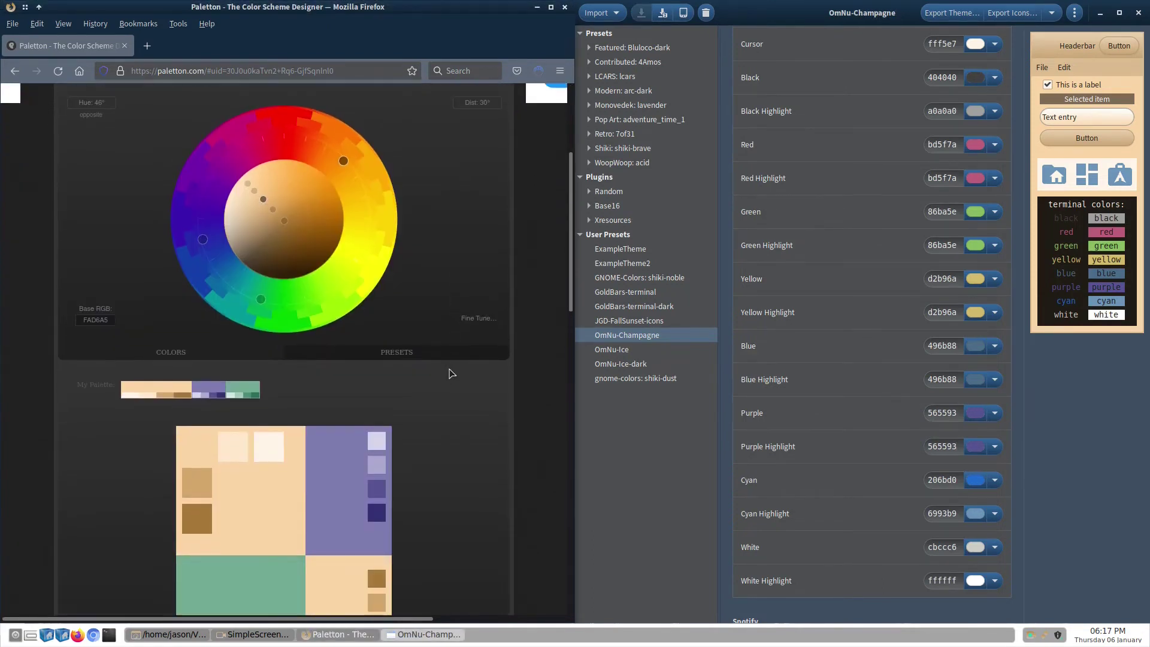
scroll(451, 373, "down", 3)
mouse_move(237, 426)
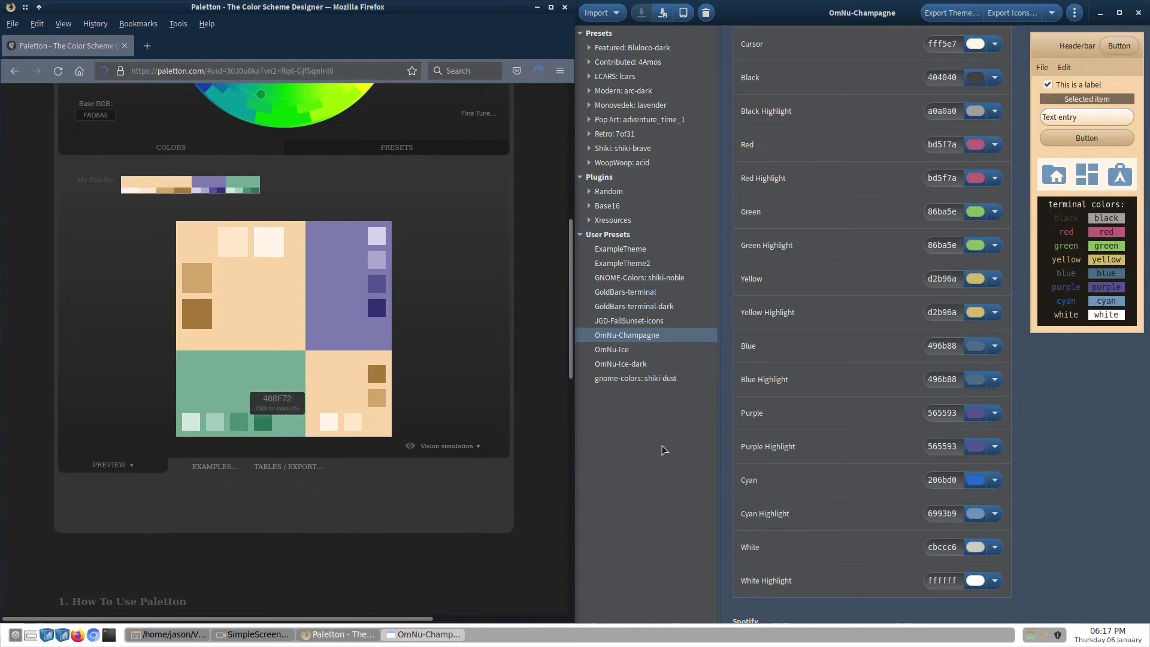
Step: Set the terminal Cyan and Cyan Highlight colors to 488f72 and save the theme
left_click(938, 479)
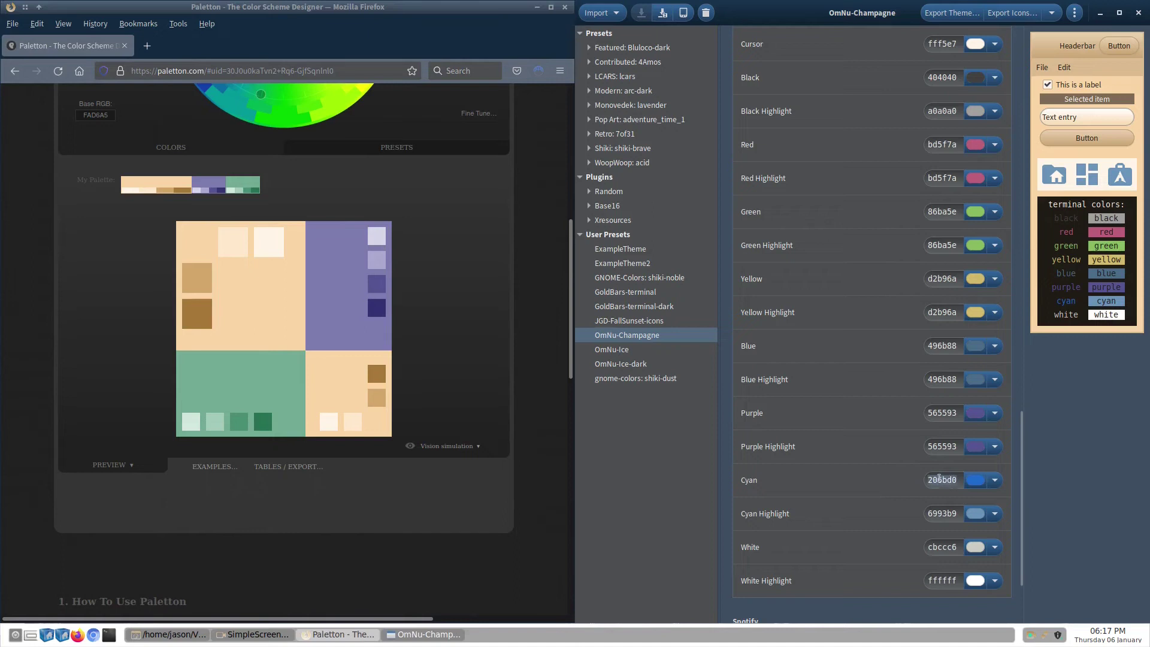
type("488f")
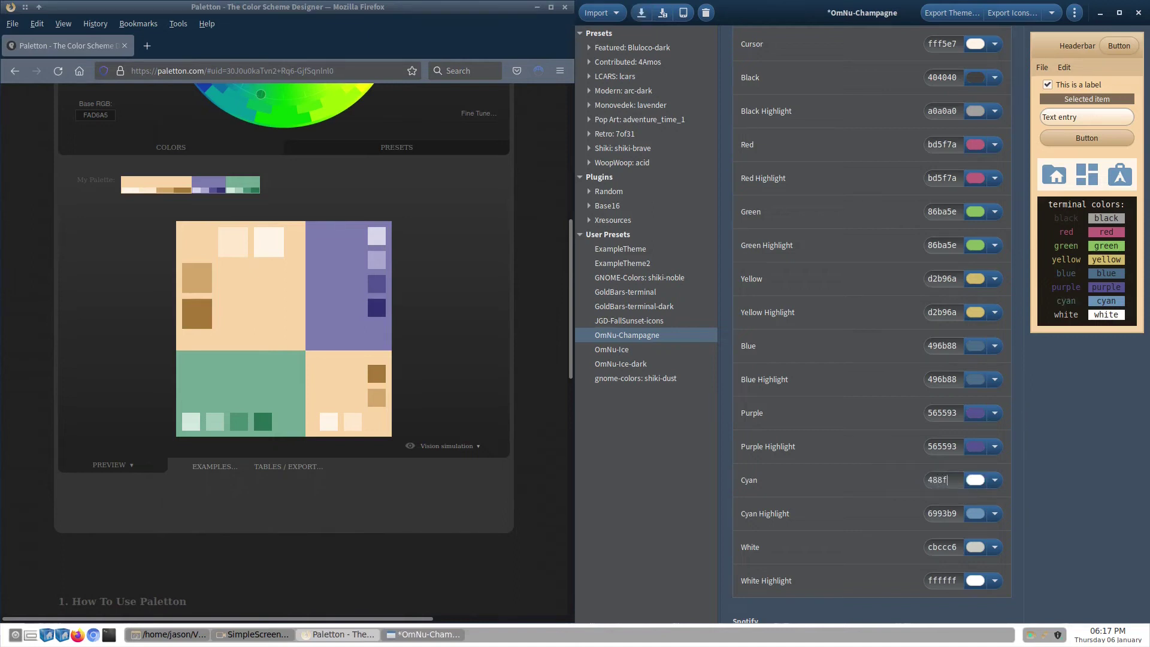
type("72")
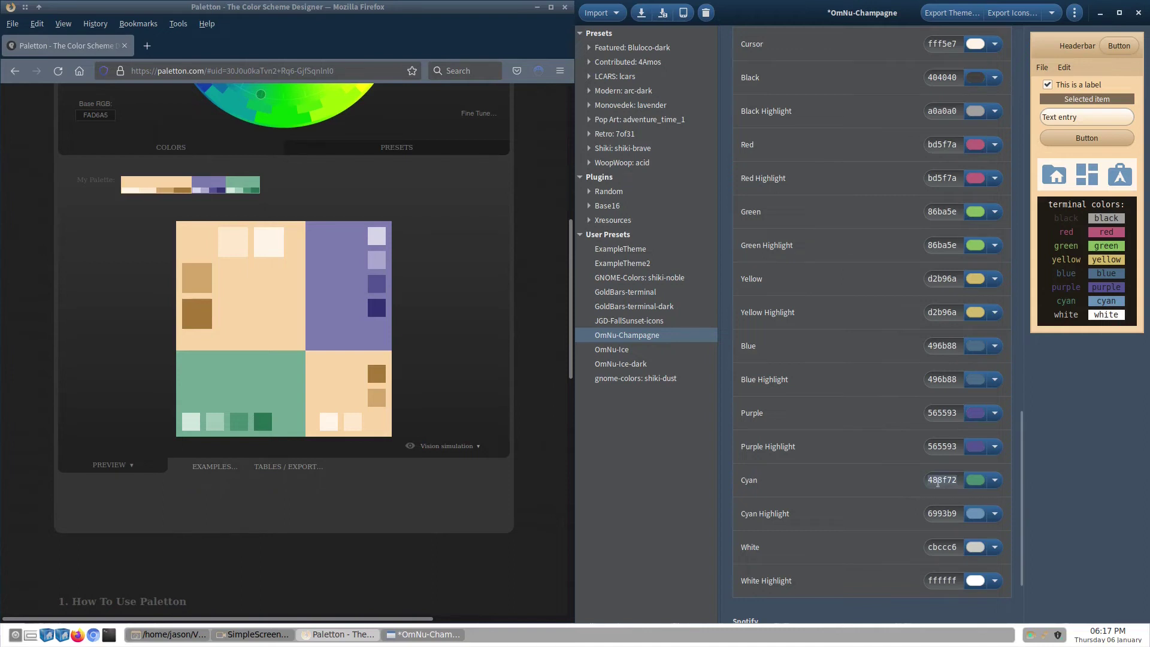
left_click(945, 513)
key("ctrl+a")
type("488f72")
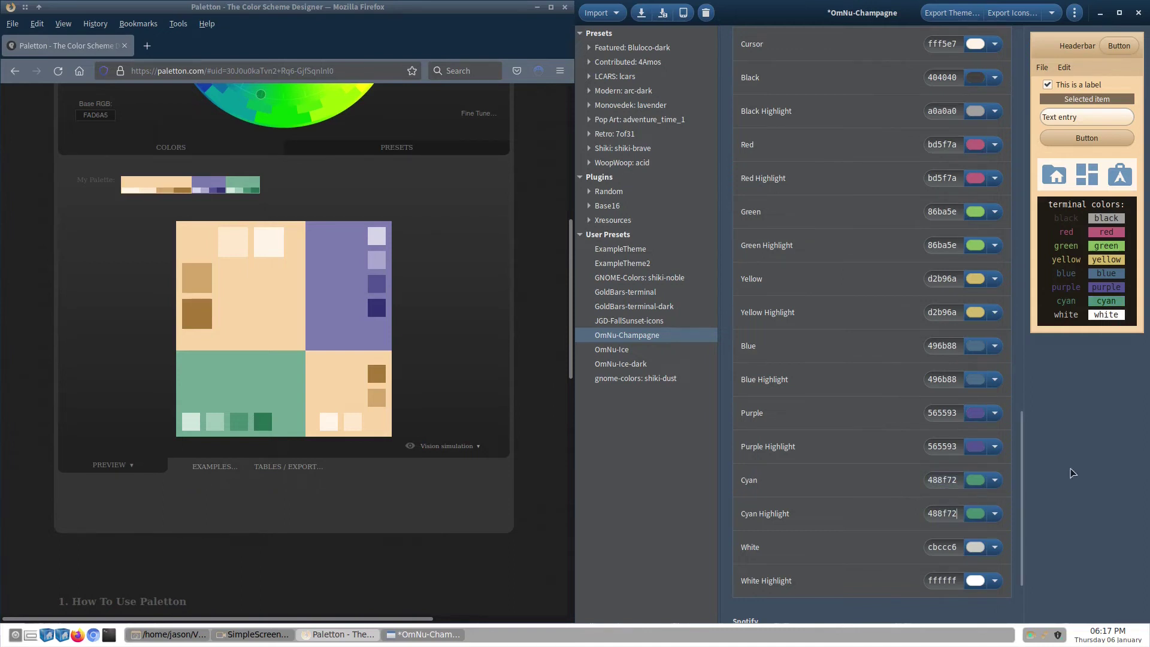
key("ctrl+s")
Step: Set the terminal White and White Highlight colors to d0d0d0
scroll(832, 449, "down", 3)
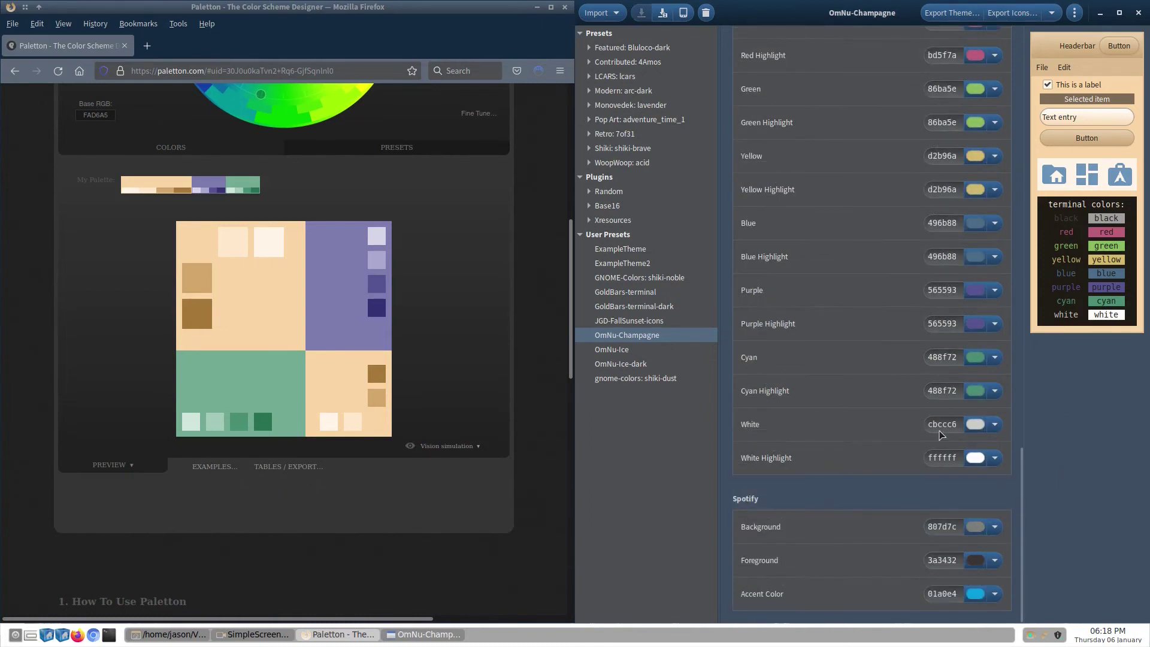
left_click(943, 421)
type("d0d0d0")
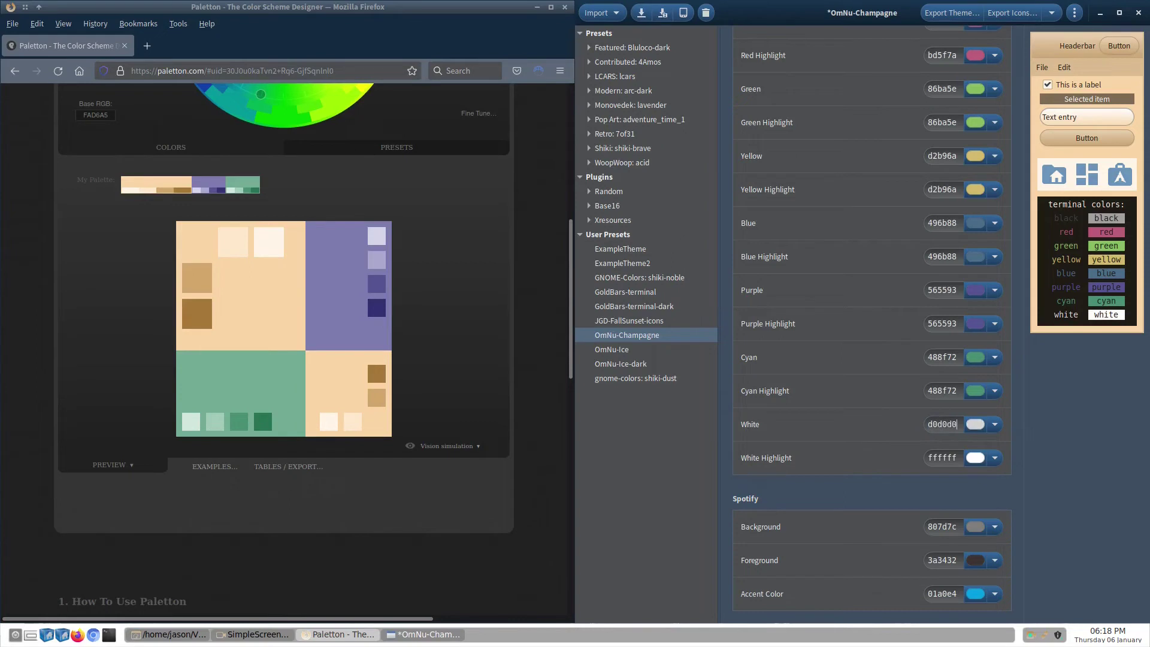
left_click(938, 457)
type("d0d0d0")
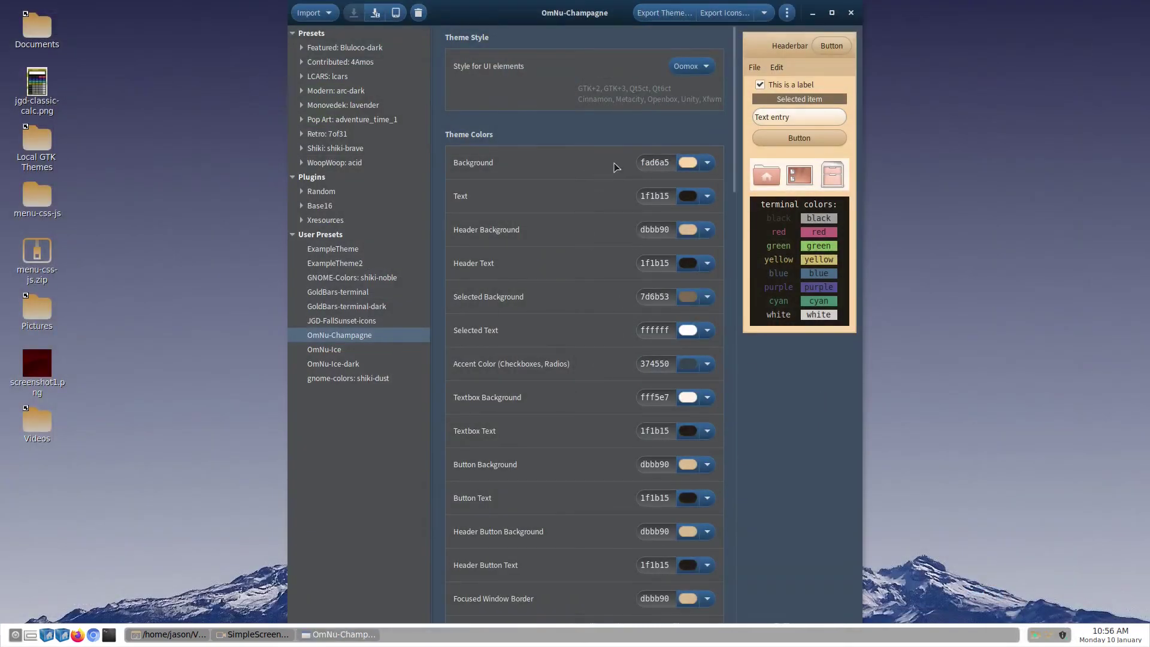
Step: Export the theme to the .themes folder as OmNu-Champagne, removing the oomox- prefix from the export path
left_click(663, 12)
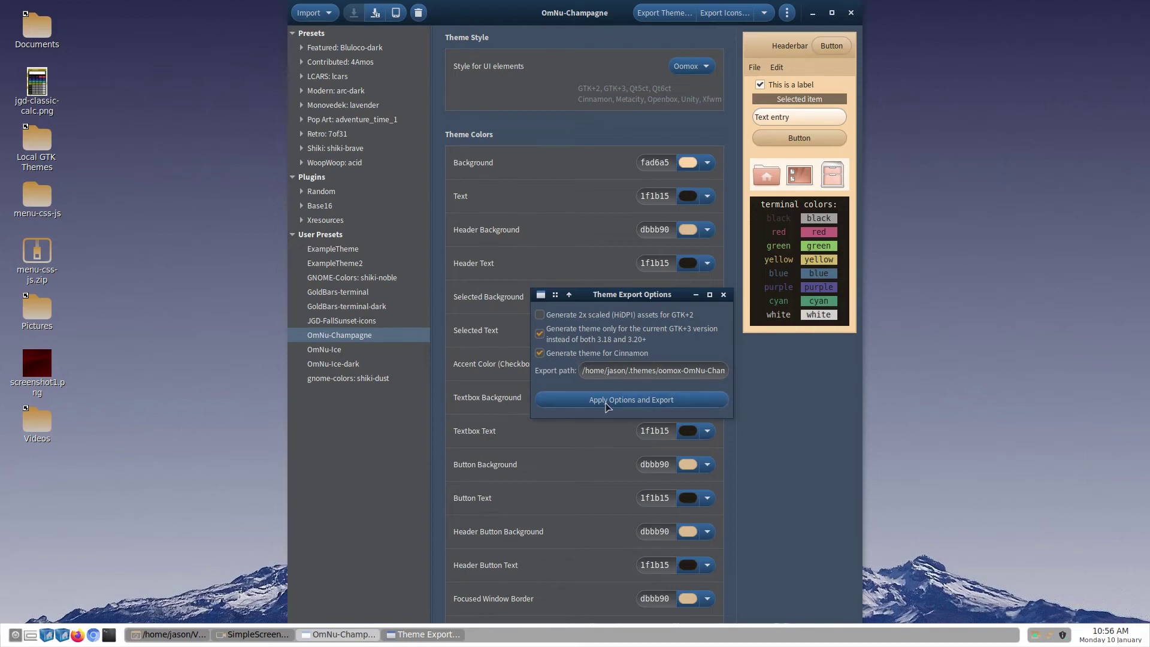
left_click(685, 370)
key("BackSpace")
key("BackSpace")
key("BackSpace")
key("BackSpace")
key("BackSpace")
key("BackSpace")
left_click(688, 402)
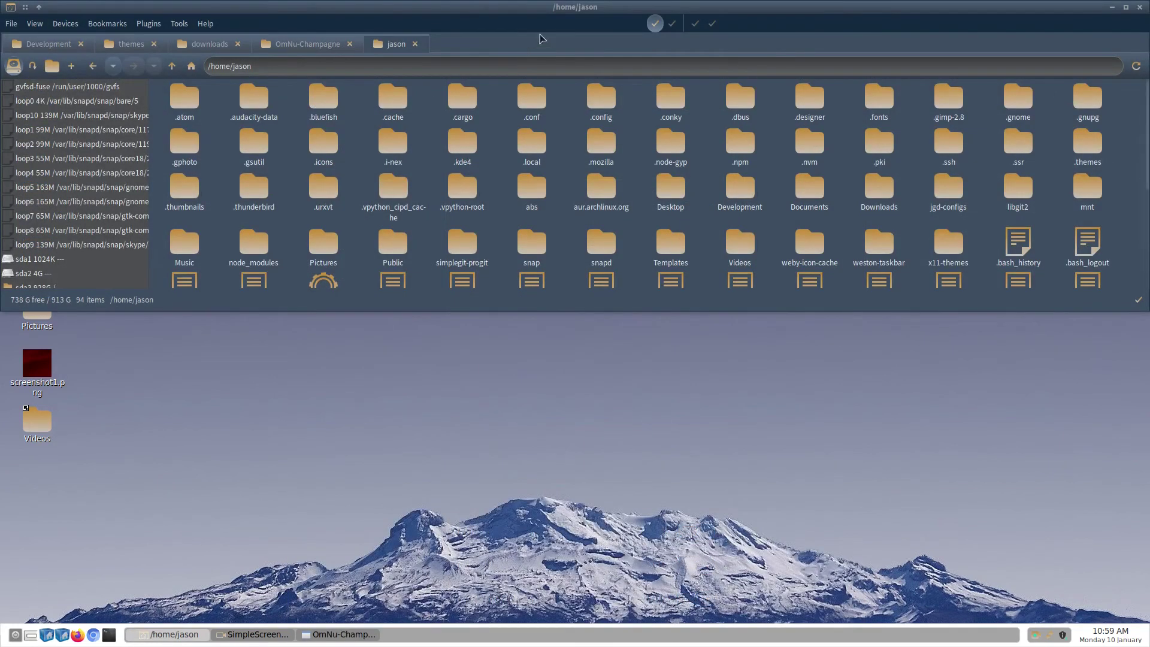
Step: In the file manager, open the exported OmNu-Champagne folder inside the home directory's .themes folder
left_click(572, 9)
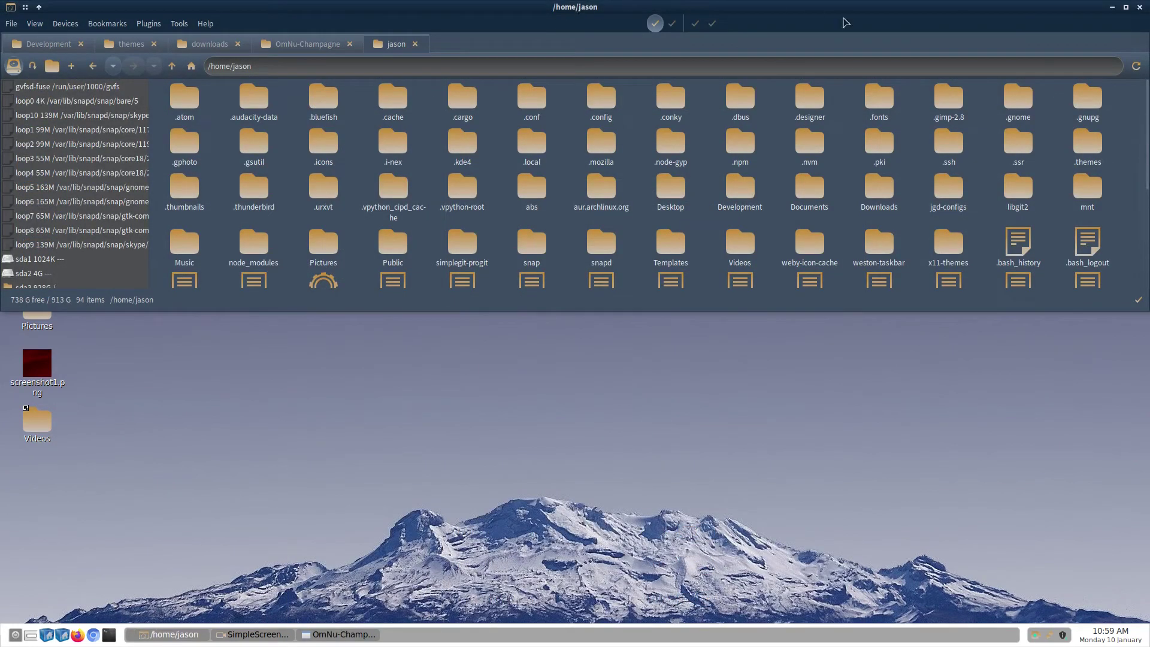
double_click(1093, 150)
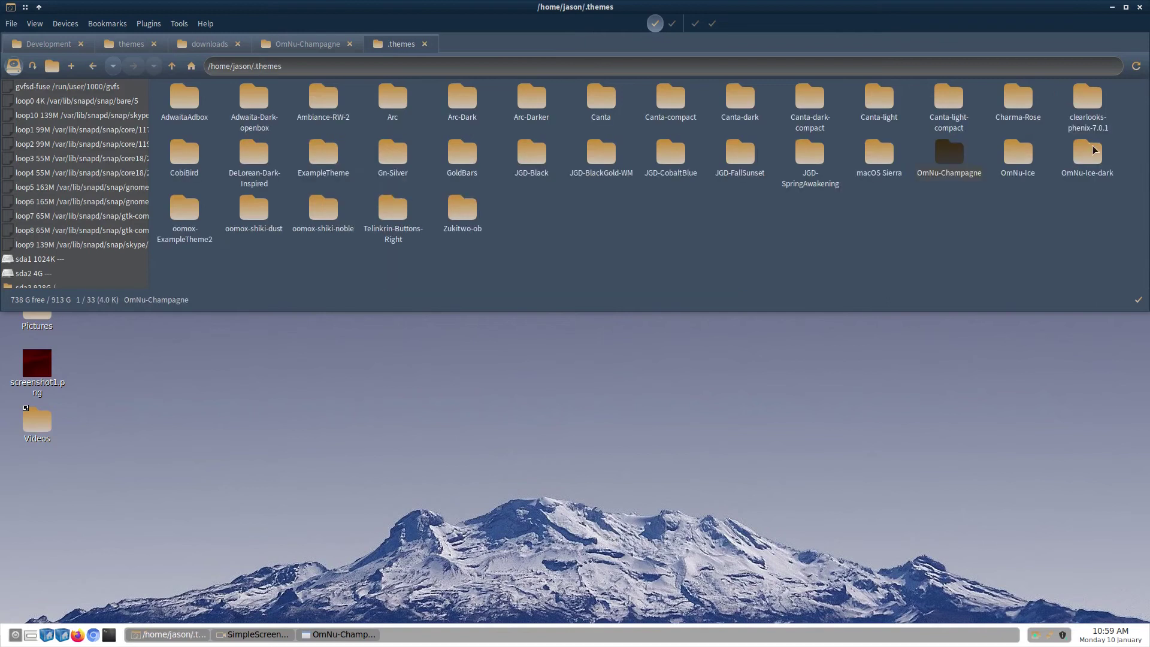
double_click(952, 154)
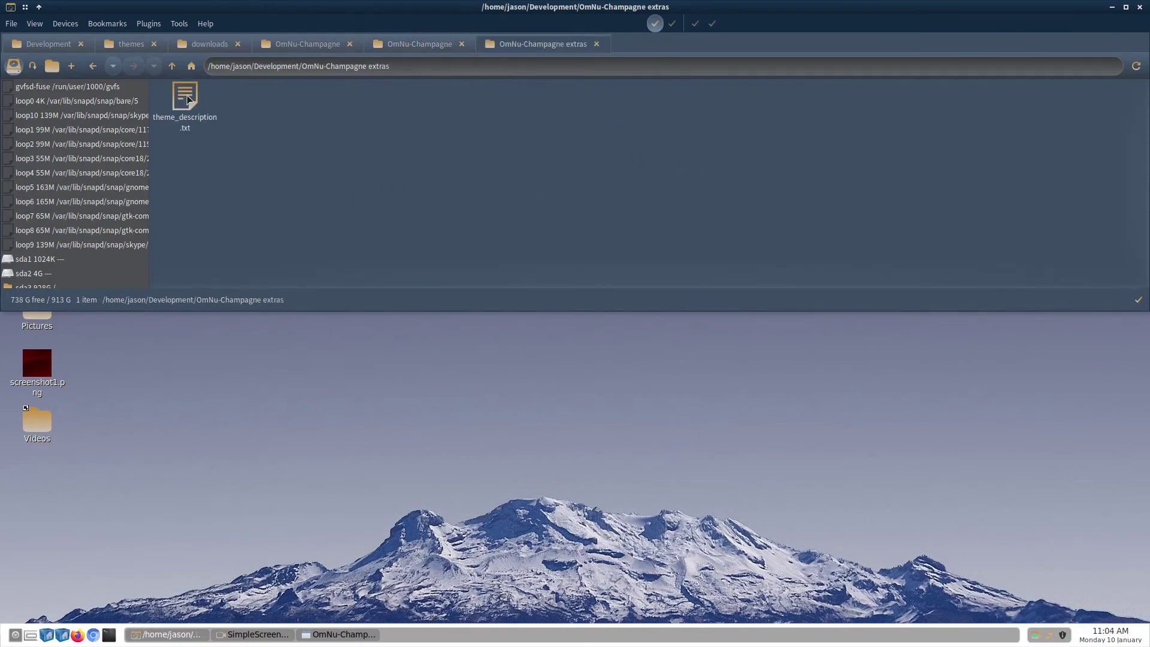
Step: Copy the whole description text from theme_description.txt in the OmNu-Champagne extras folder and close the file
double_click(187, 99)
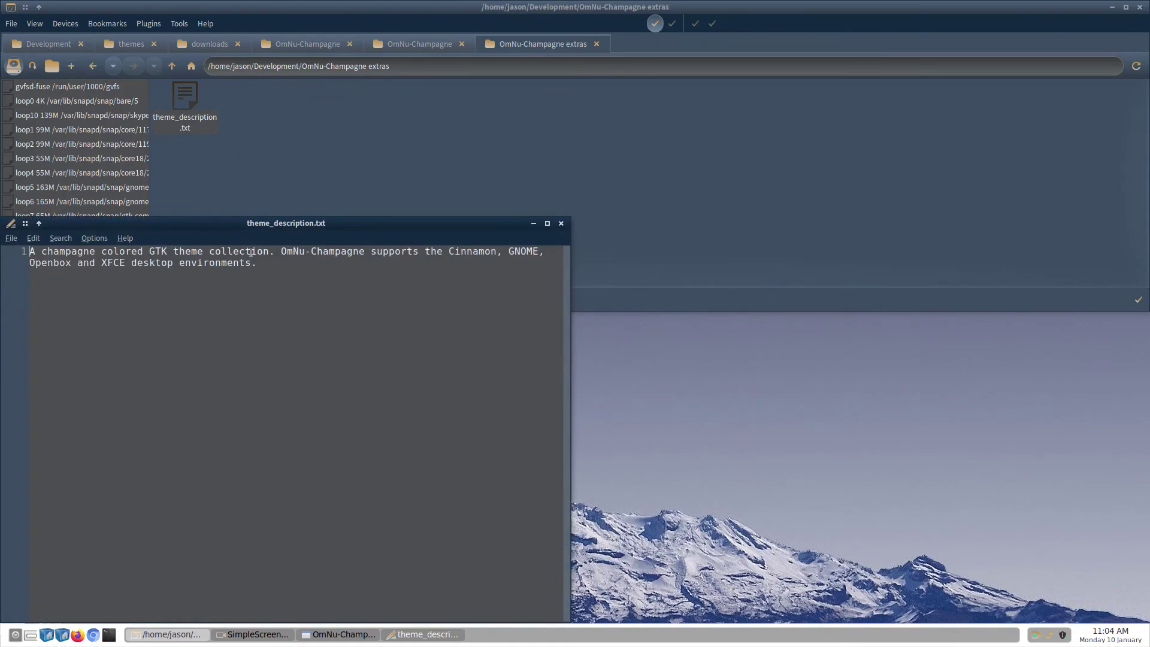
left_click_drag(30, 251, 276, 267)
key("ctrl+c")
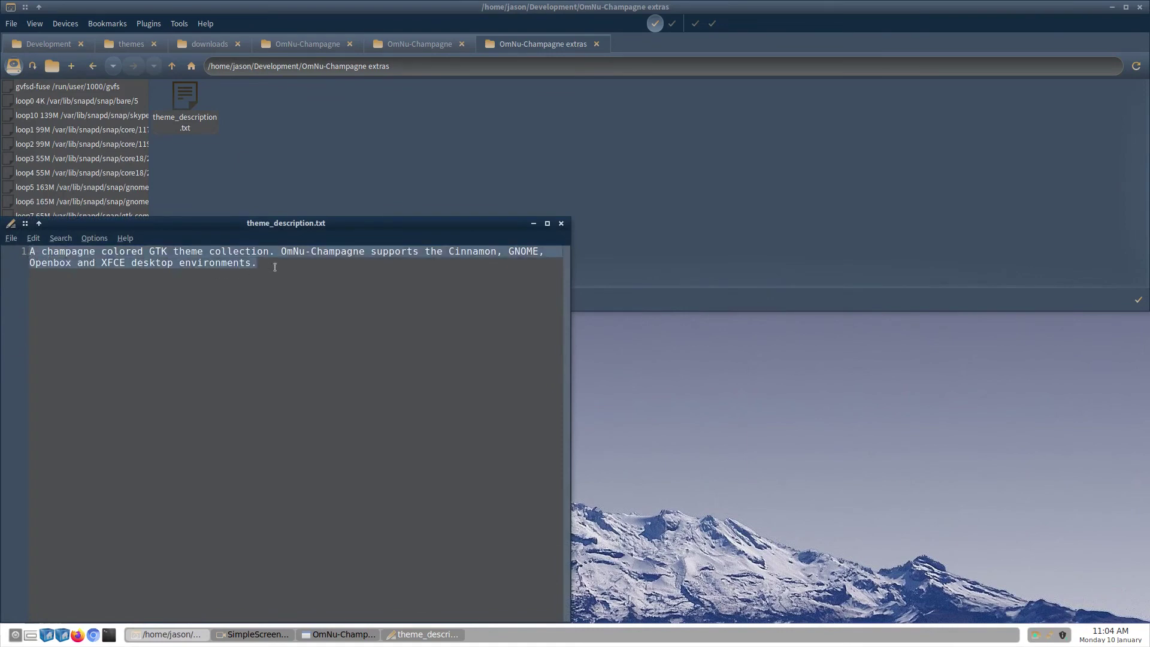
left_click(561, 223)
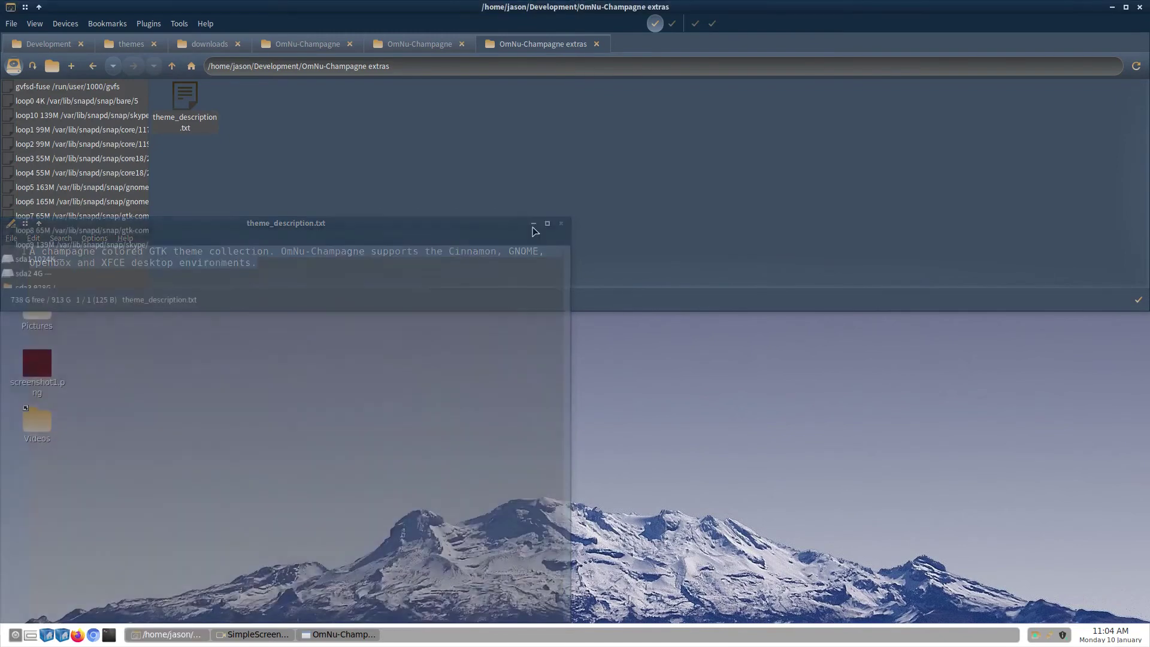
Step: Replace the Comment text in the OmNu-Champagne theme's index.theme with the copied description, then save and close the file
left_click(426, 46)
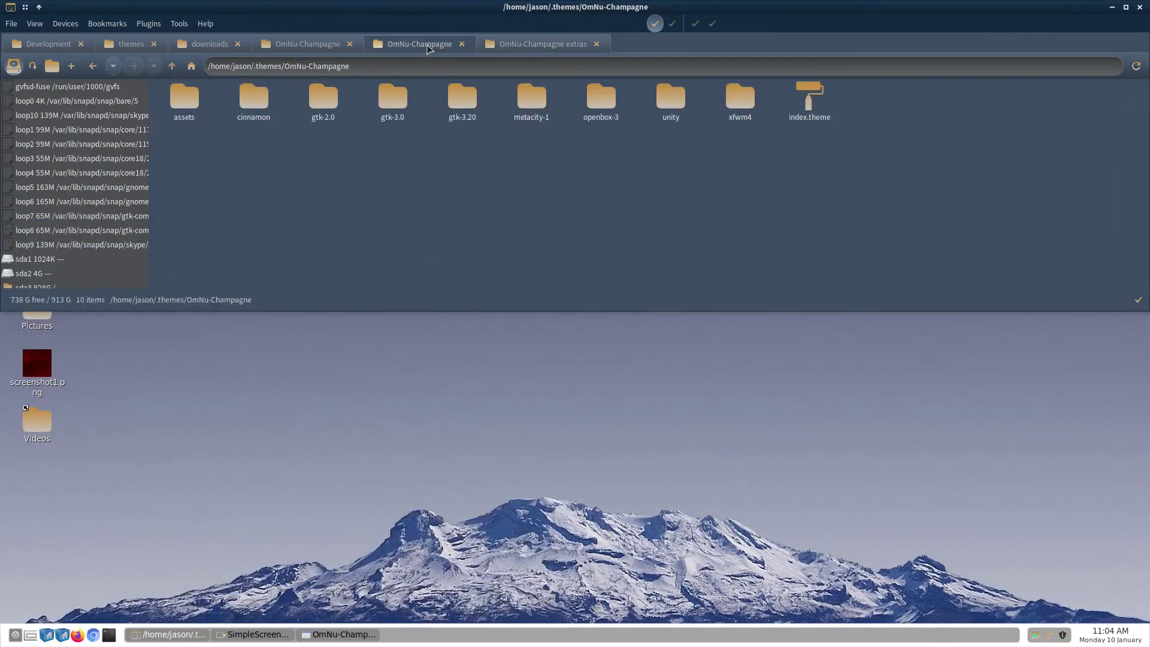
double_click(807, 105)
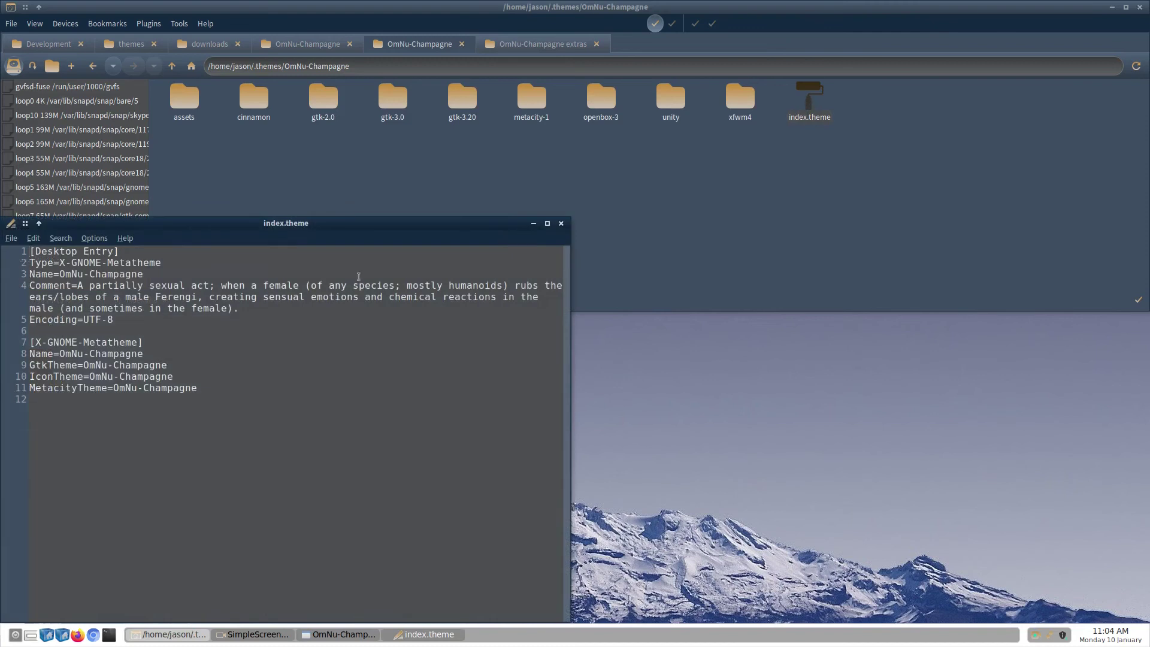
left_click_drag(80, 290, 265, 307)
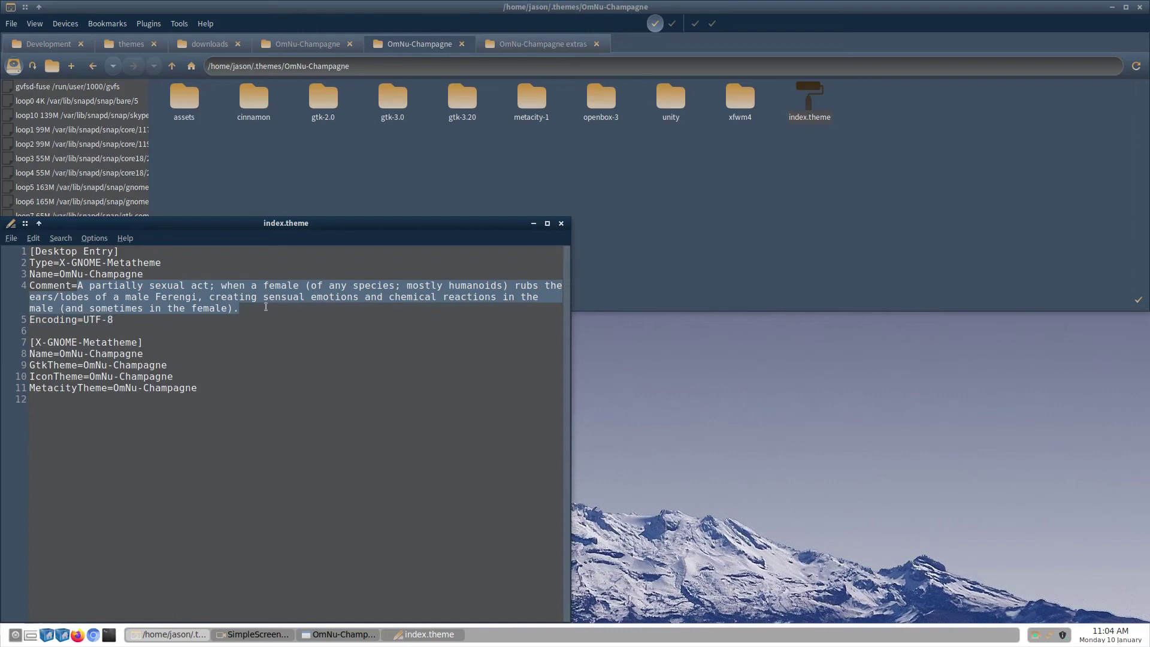
key("ctrl+v")
key("ctrl+s")
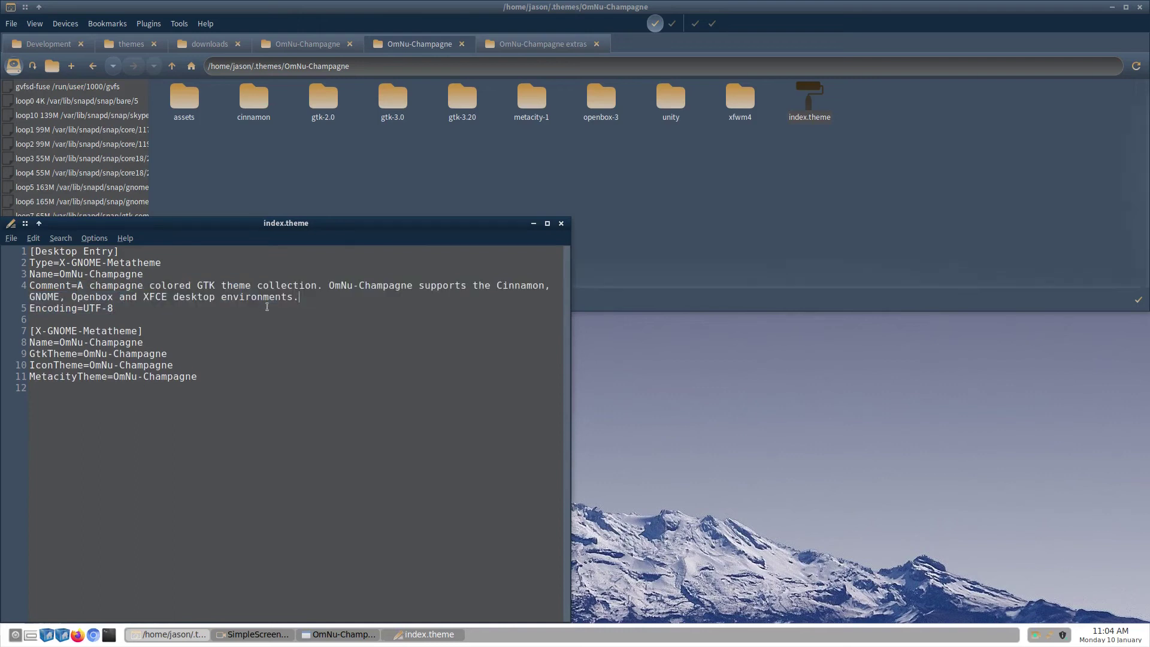
left_click(563, 229)
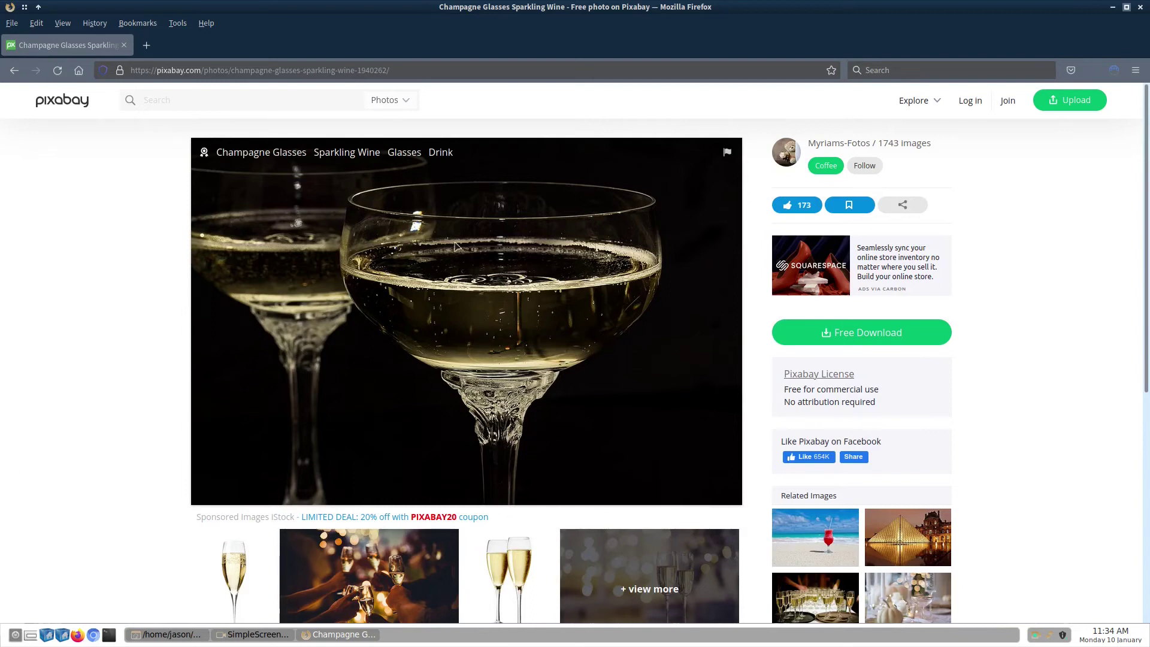
Step: Check the free download sizes of the champagne glasses photo on Pixabay and close the browser
left_click(931, 340)
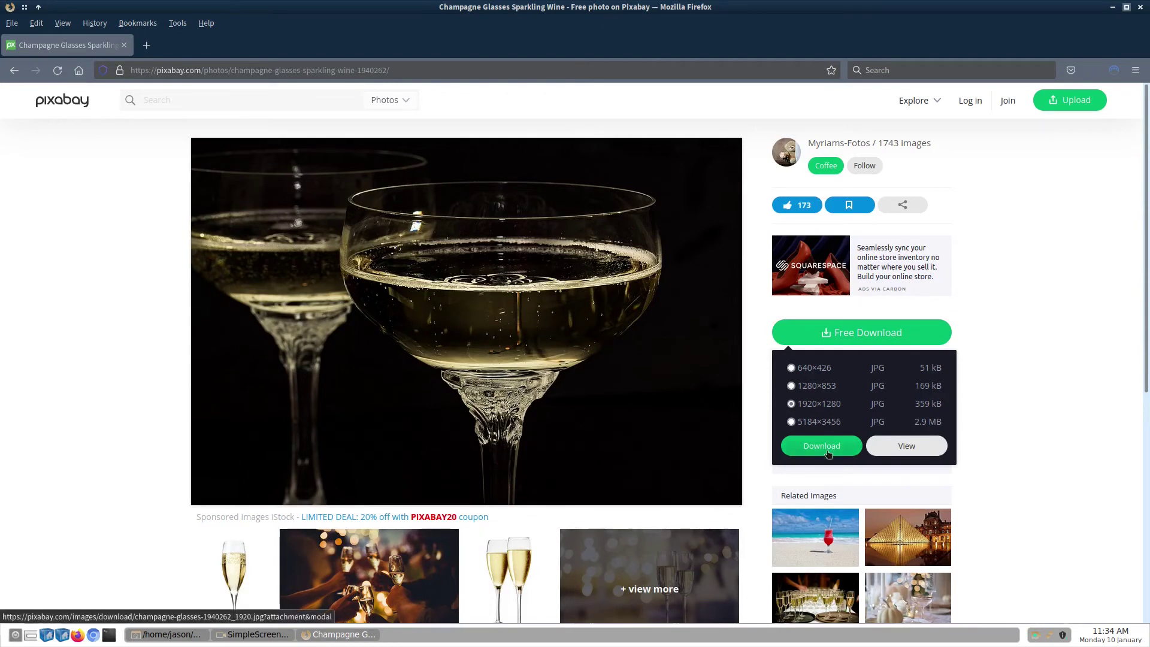
left_click(1091, 391)
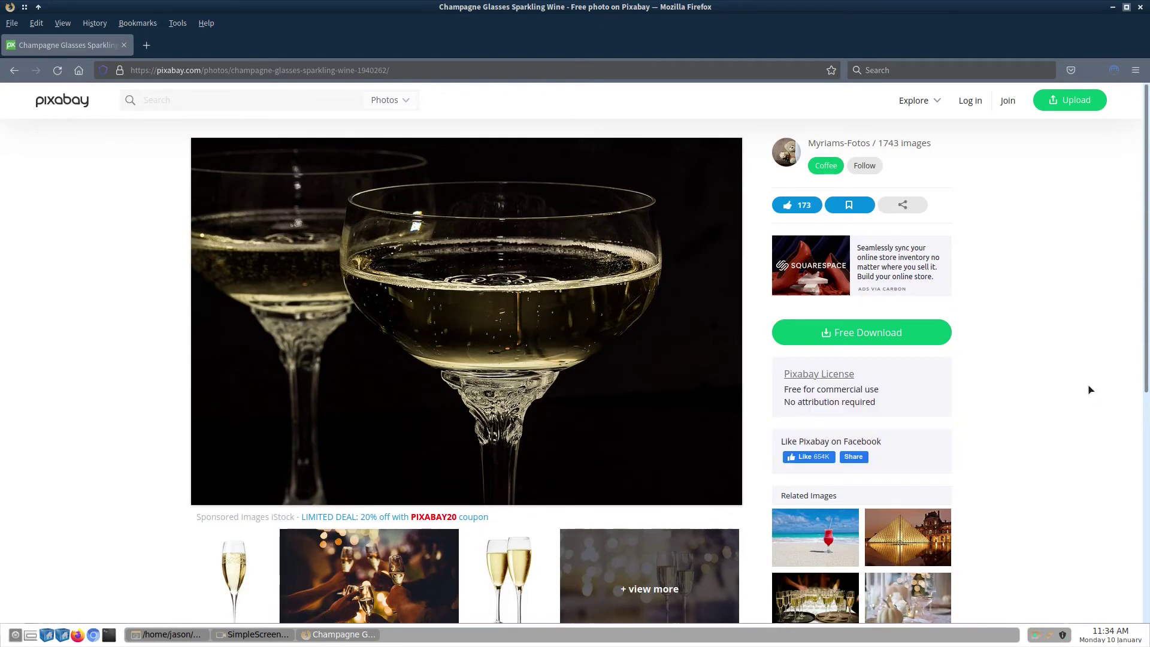
key("ctrl+q")
Step: Open LXAppearance from the Openbox desktop settings and select OmNu-Champagne as the widget theme
right_click(555, 255)
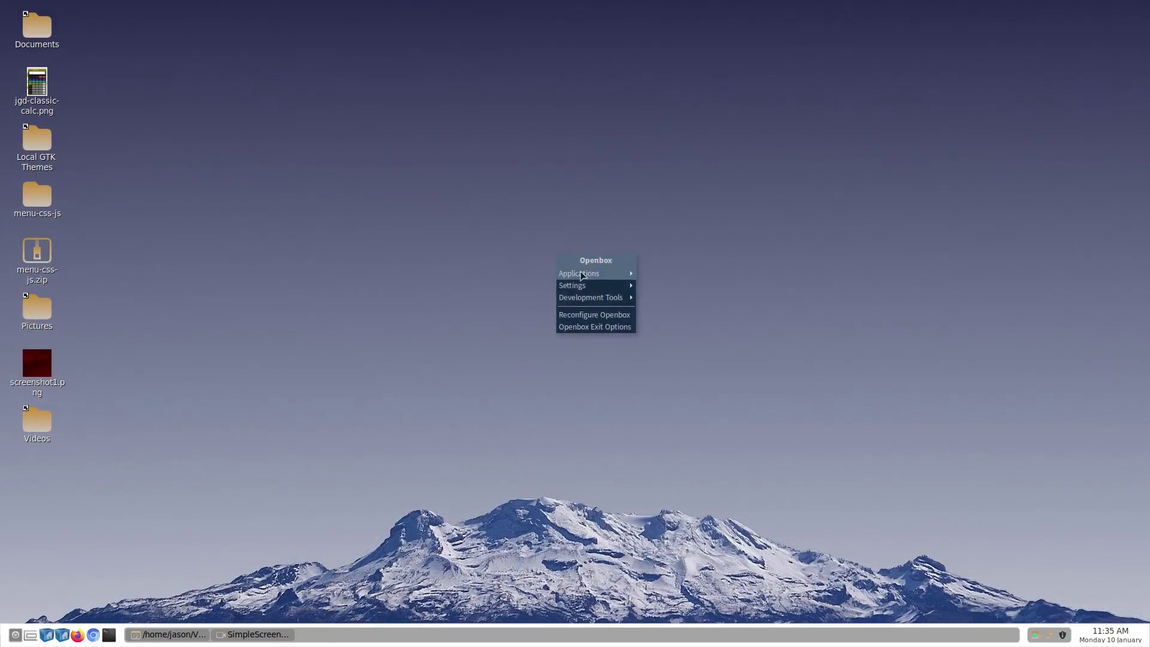
mouse_move(590, 285)
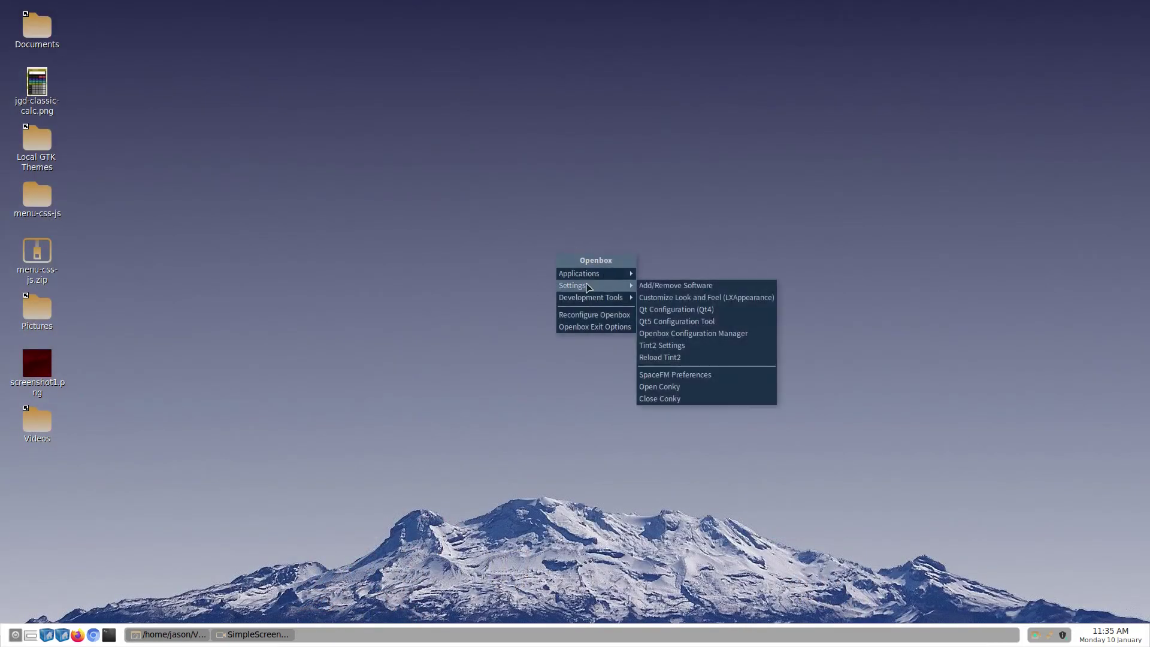
left_click(697, 298)
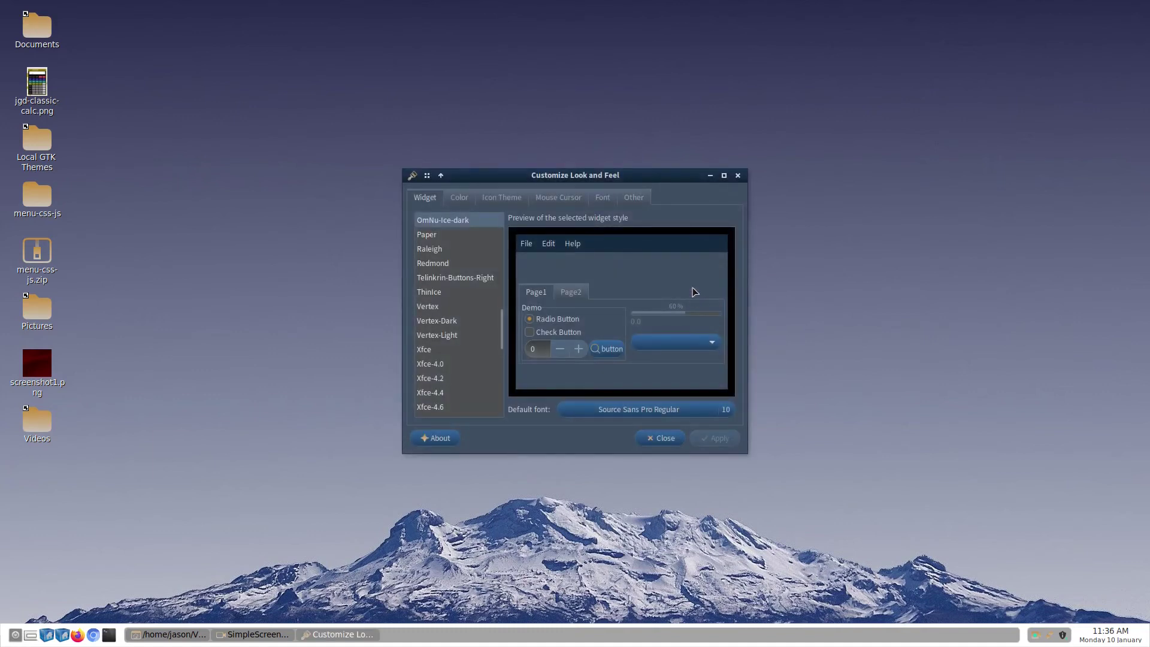
scroll(462, 310, "up", 2)
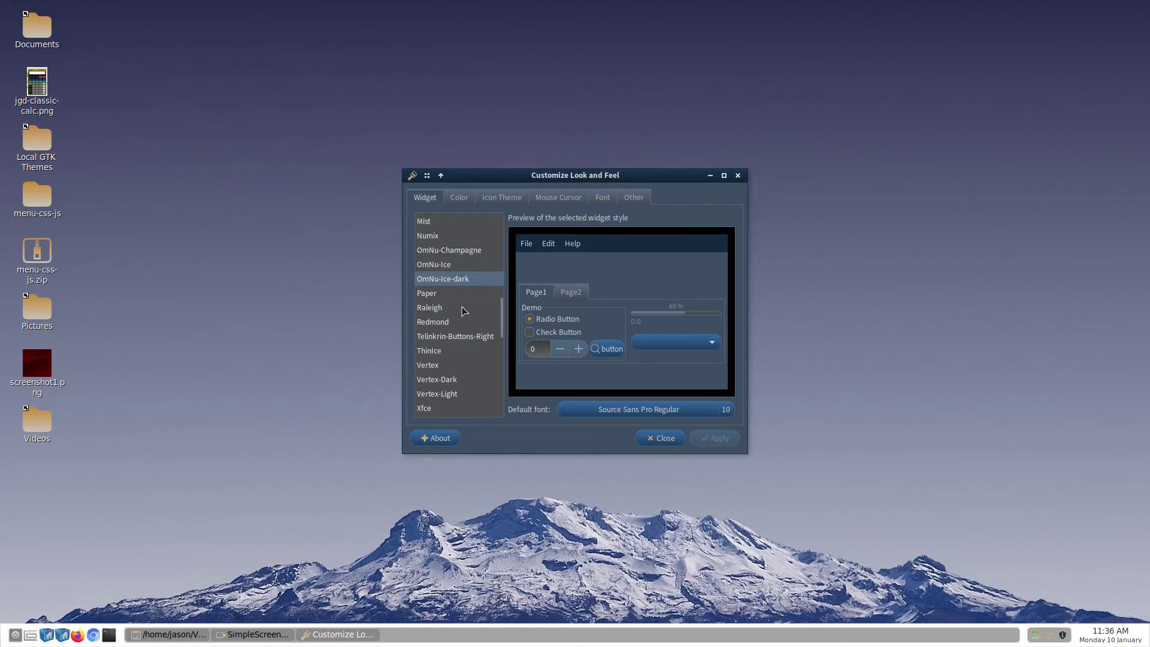
left_click(453, 251)
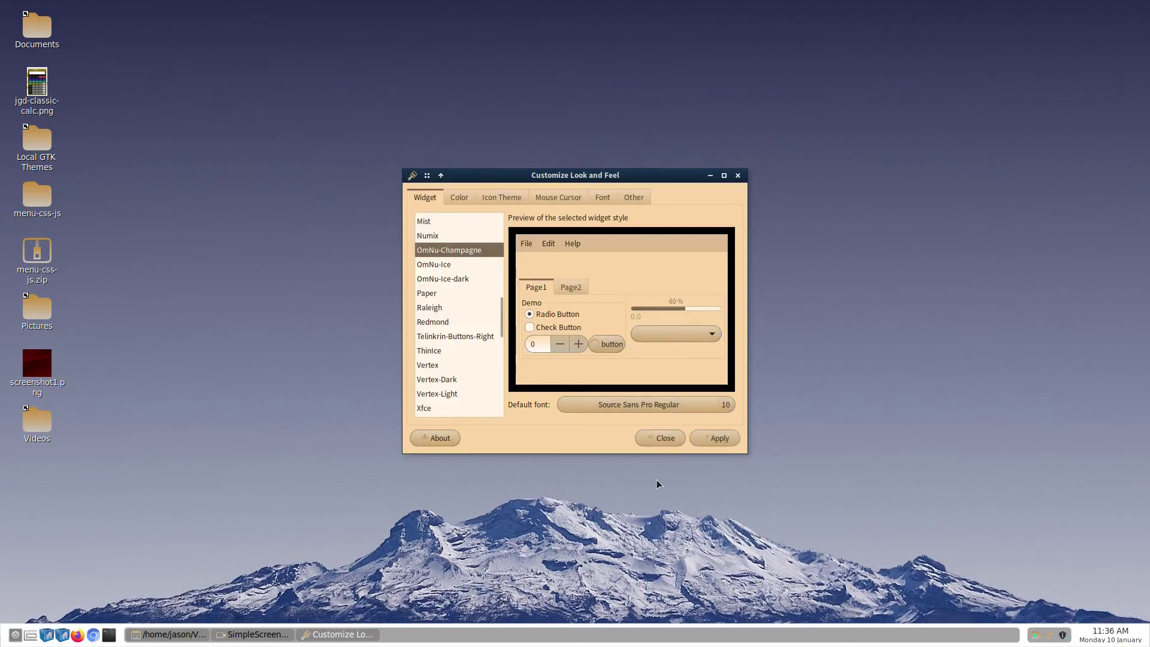
Step: Apply the chosen widget theme and close LXAppearance, then set OmNu-Champagne as the window theme in Openbox Configuration Manager and close it
left_click(720, 442)
left_click(738, 176)
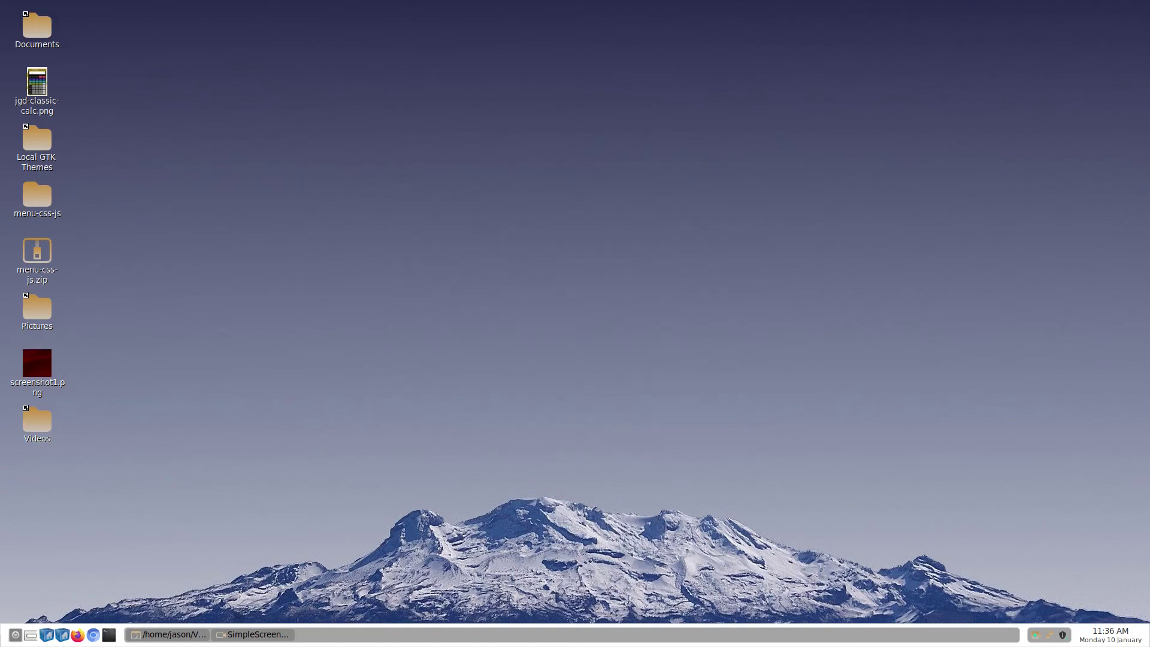
right_click(517, 219)
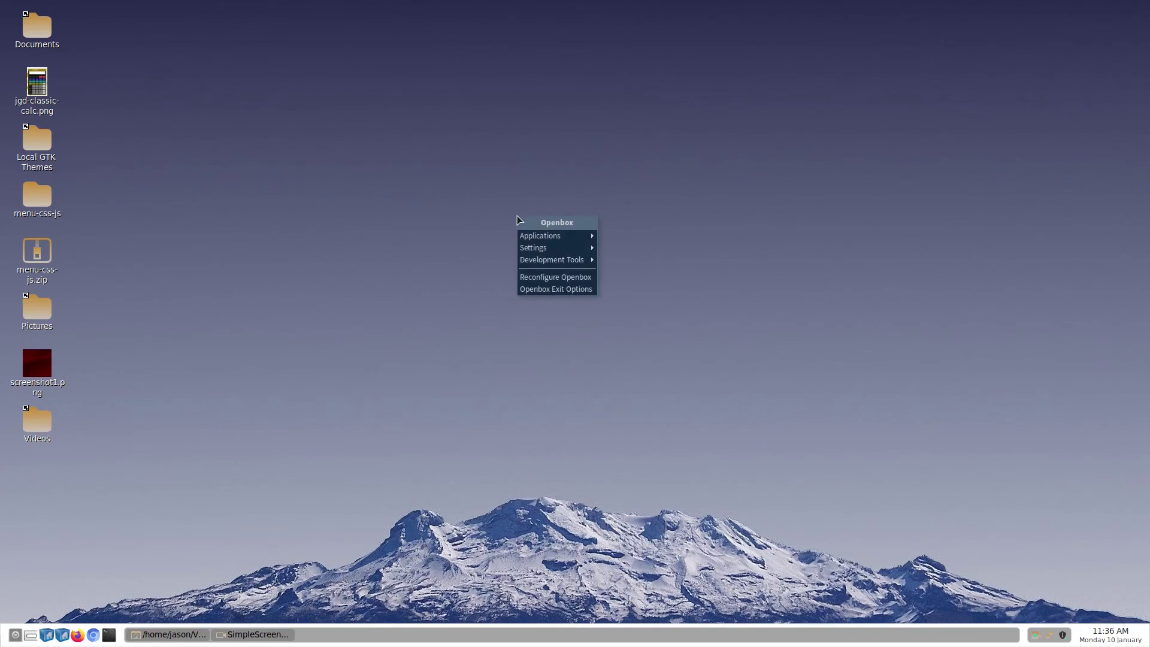
mouse_move(541, 251)
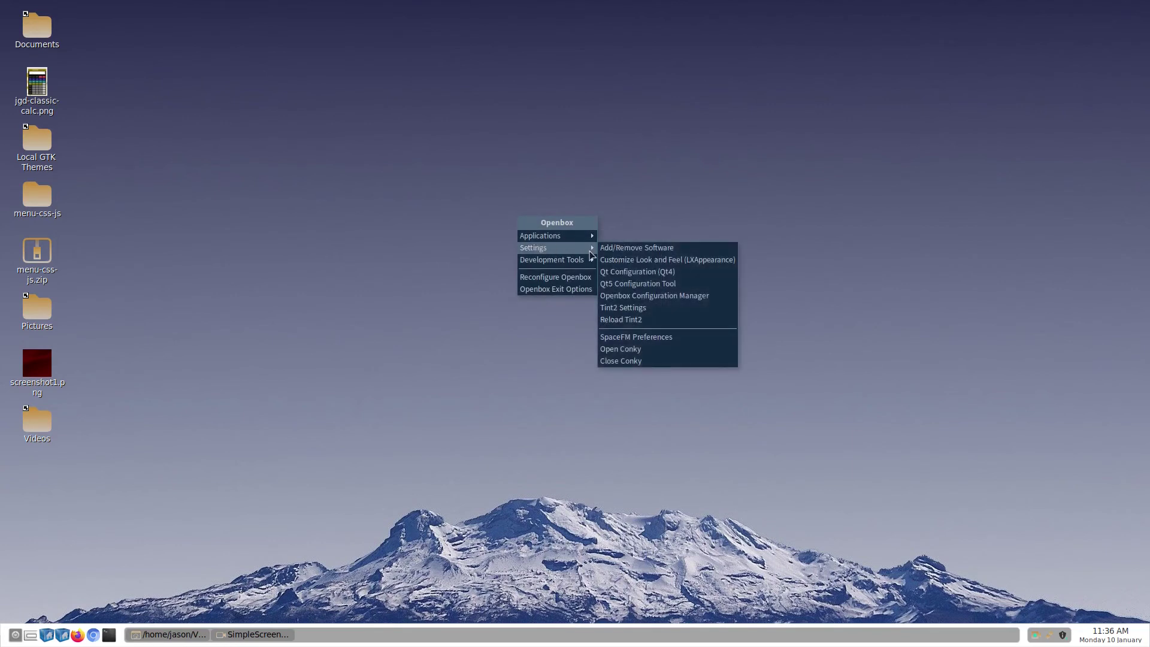
left_click(653, 296)
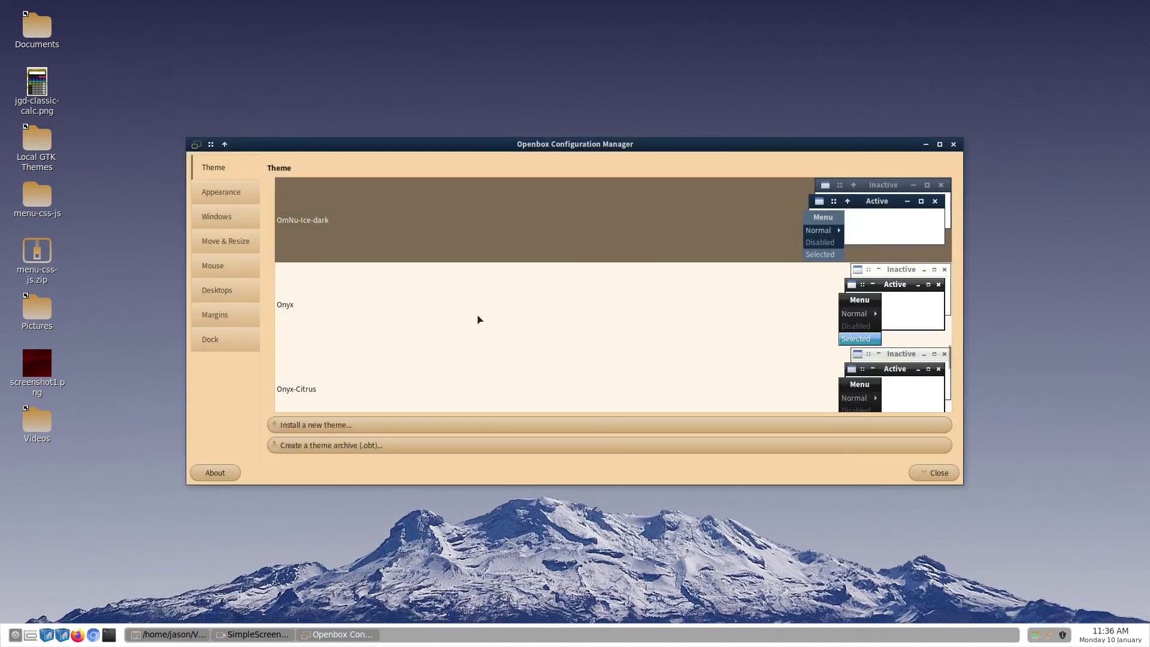
scroll(477, 318, "up", 3)
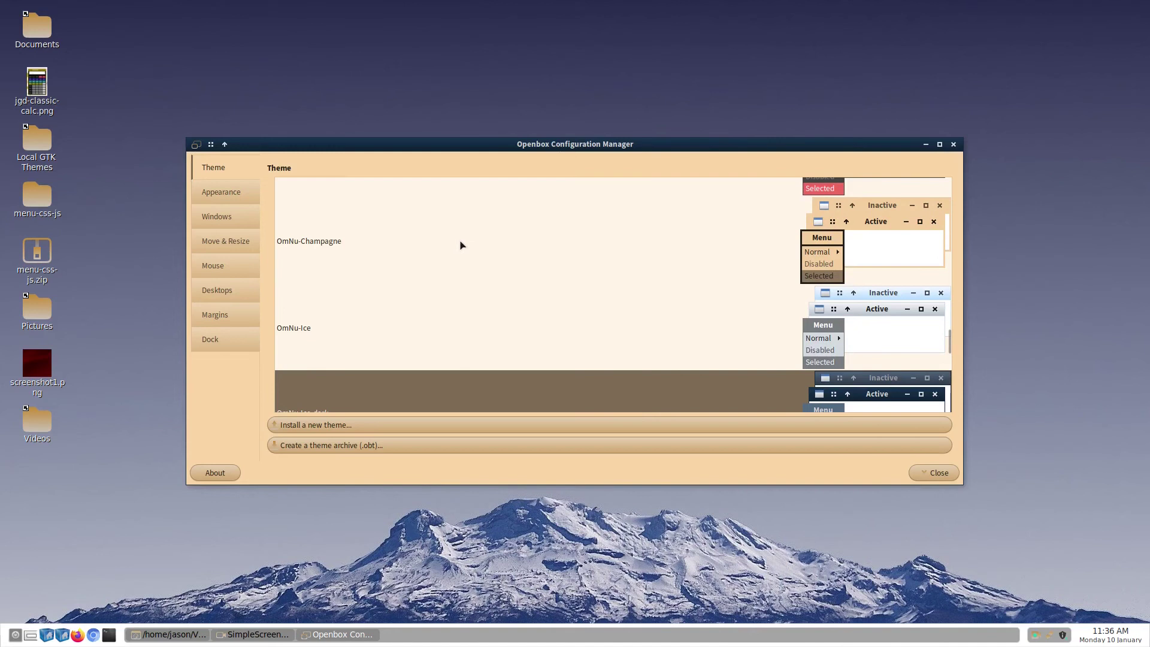
left_click(460, 245)
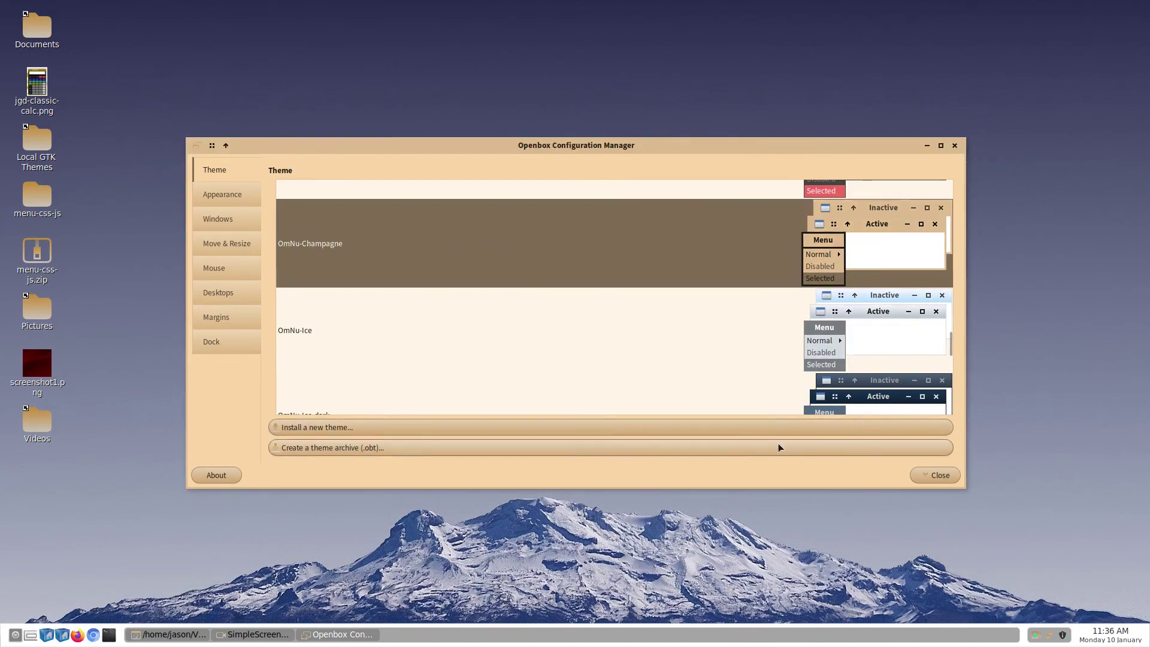
left_click(939, 475)
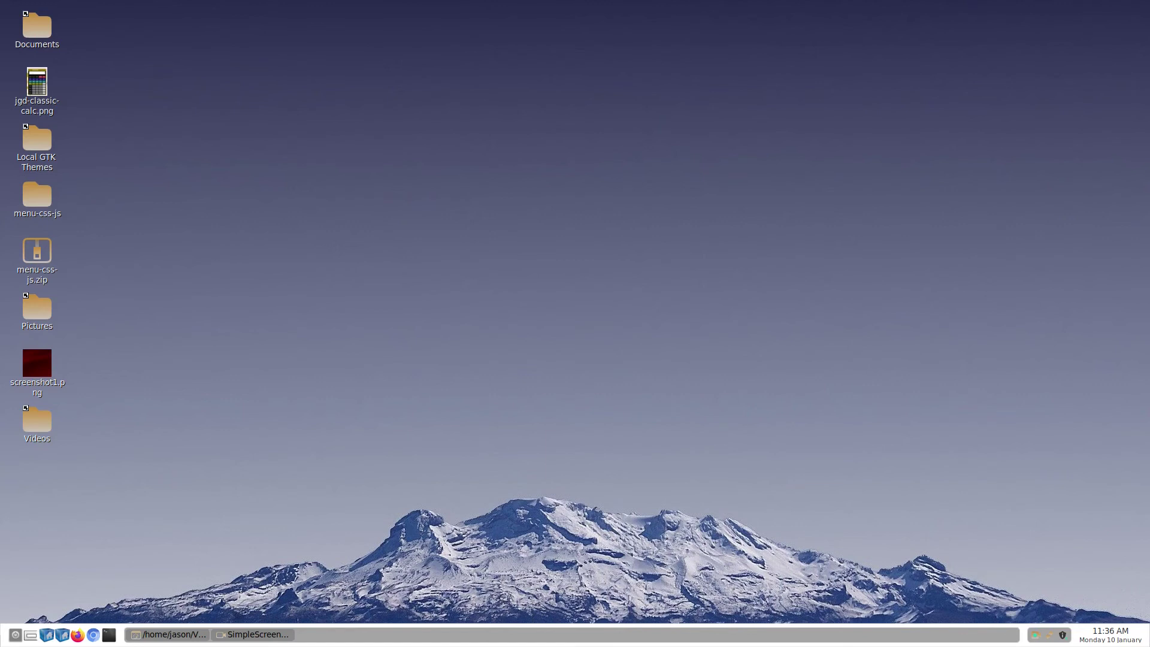
Step: Open Nitrogen, apply the dark champagne glasses photo as the desktop wallpaper, and close it
right_click(591, 232)
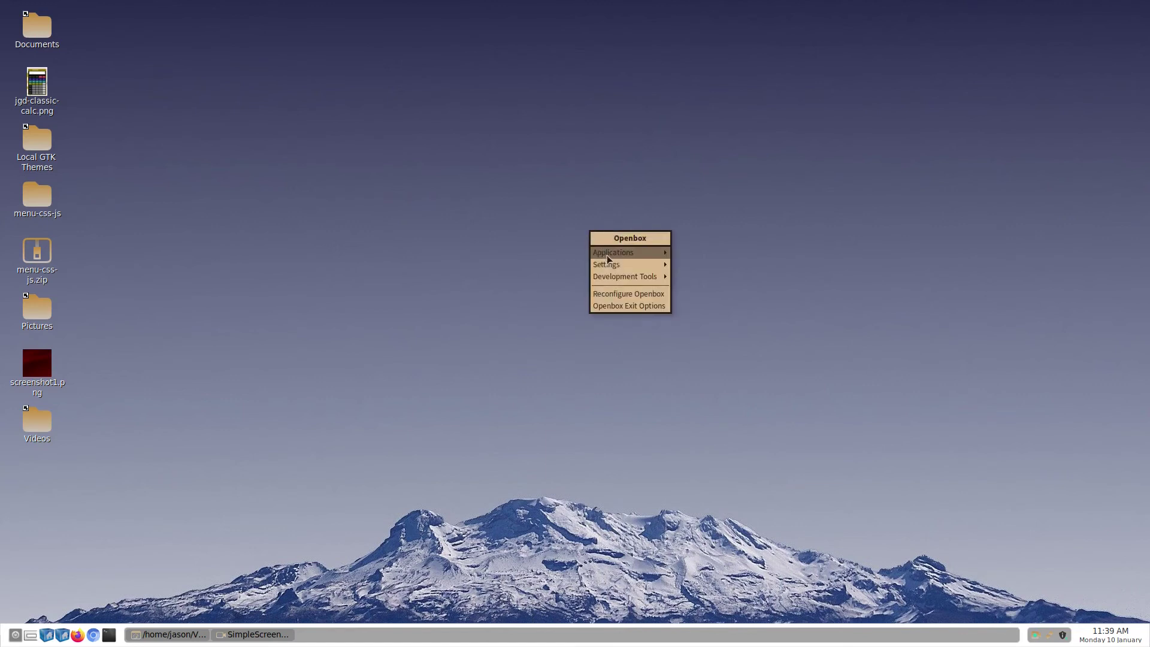
mouse_move(627, 256)
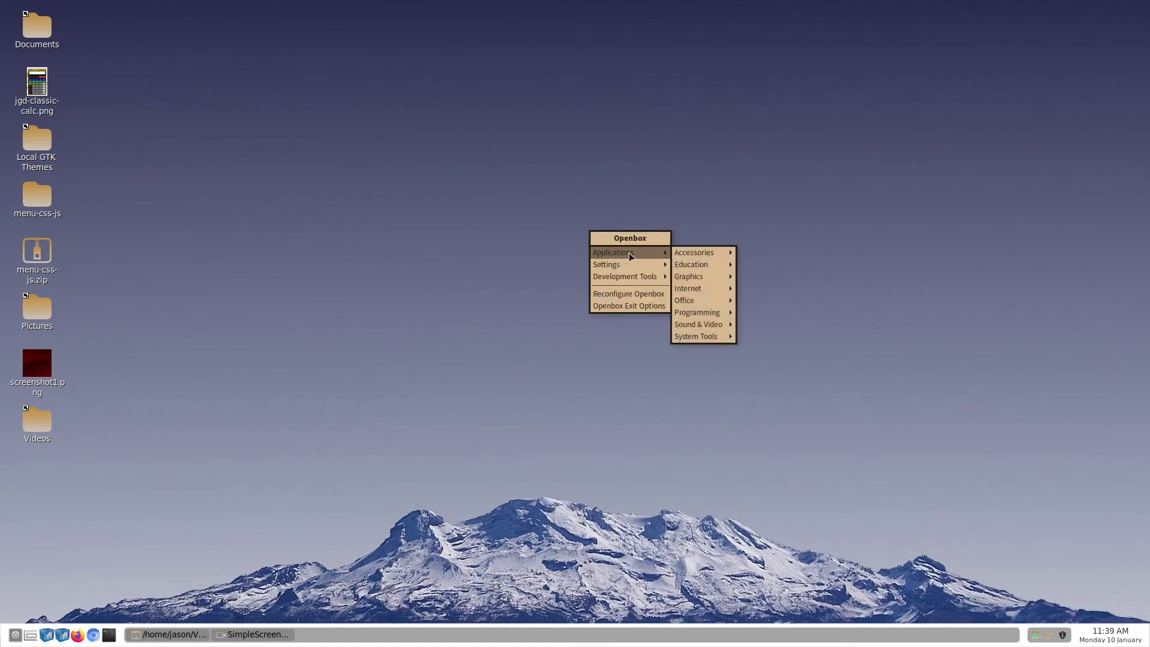
mouse_move(703, 257)
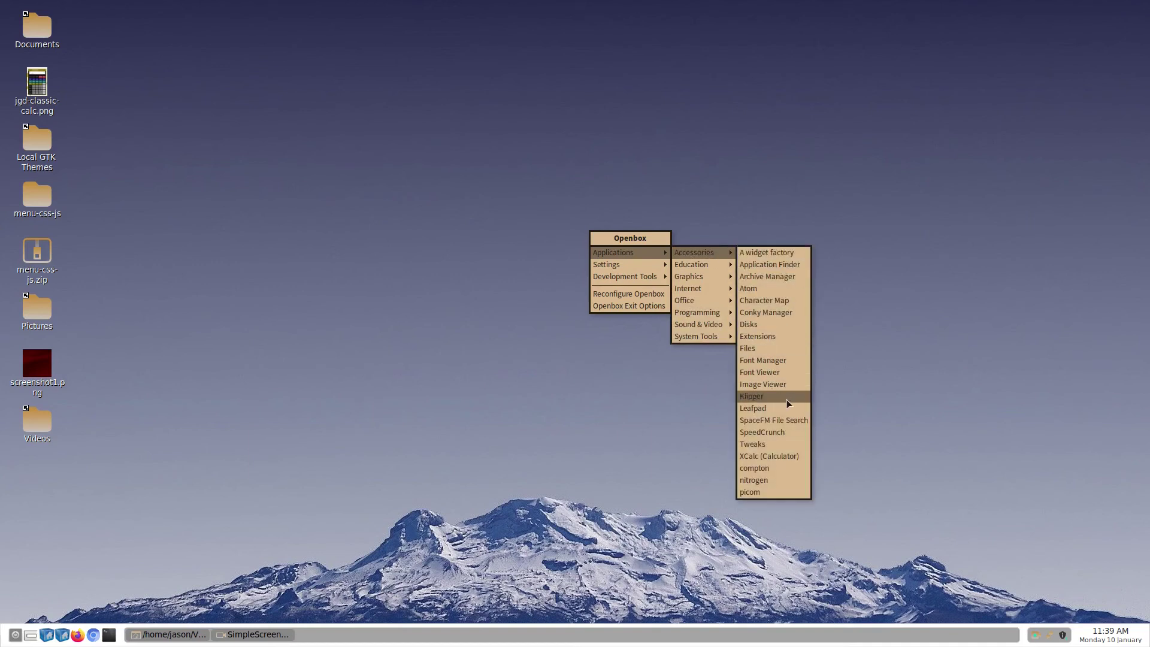
left_click(791, 481)
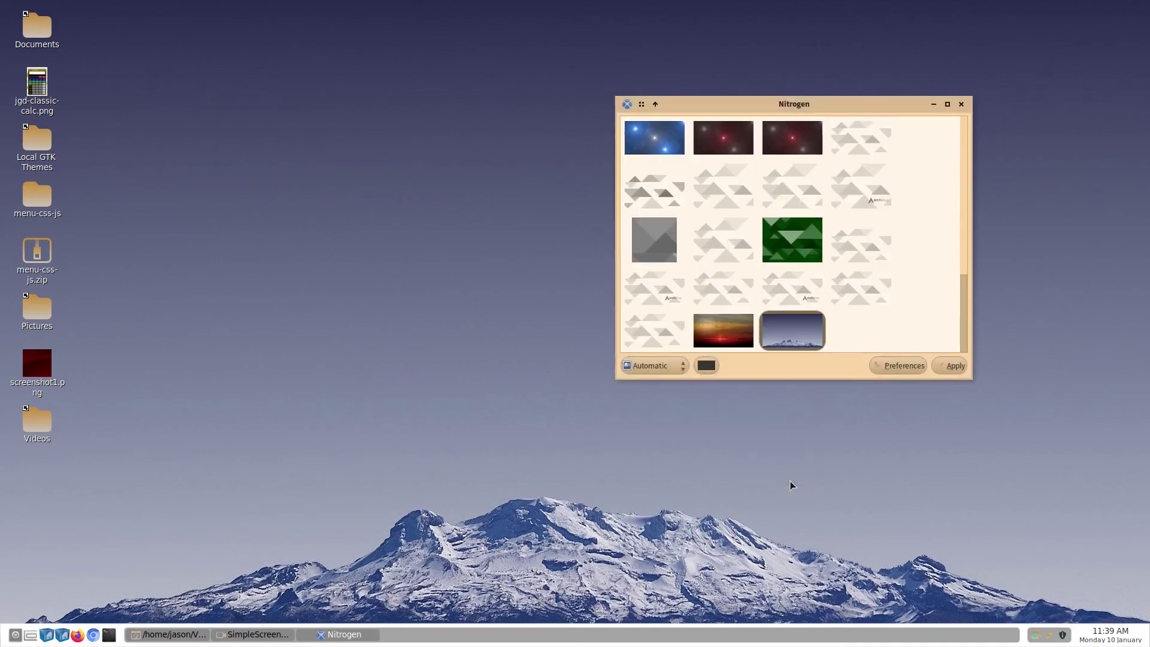
scroll(874, 269, "up", 10)
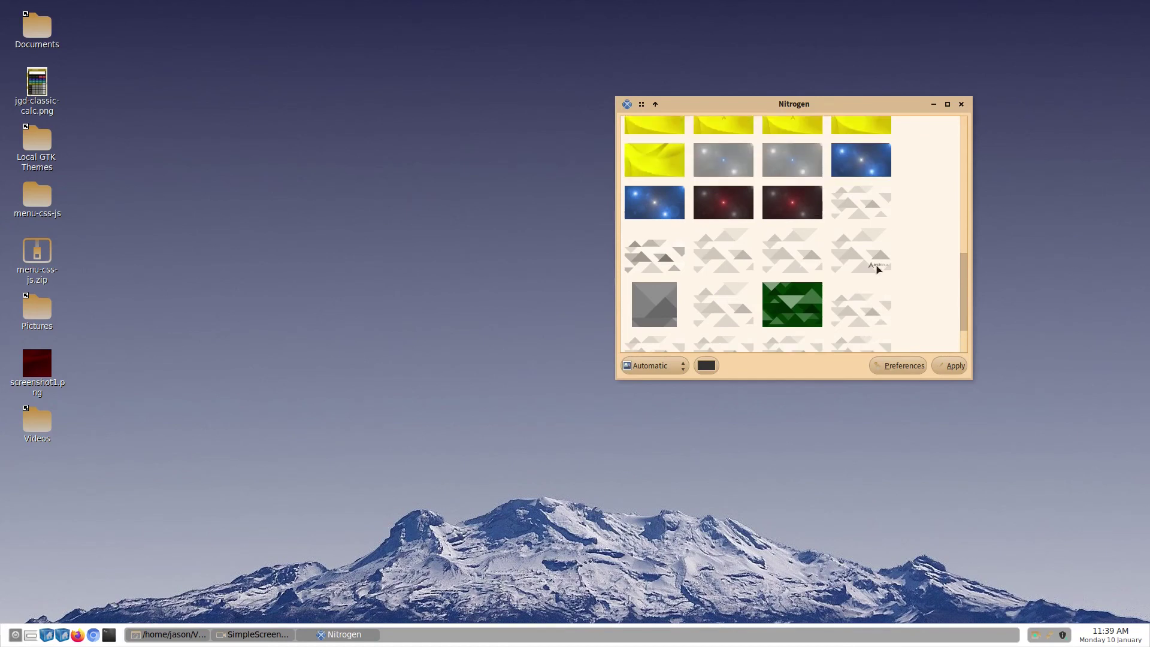
scroll(879, 268, "up", 4)
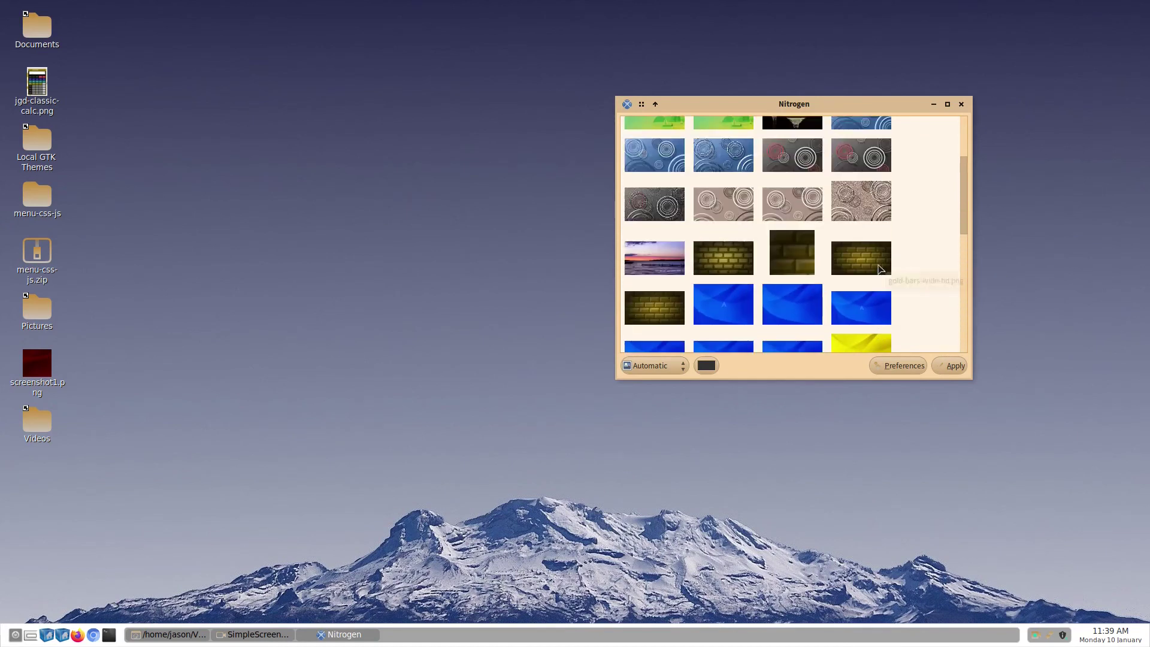
left_click(796, 179)
left_click(950, 367)
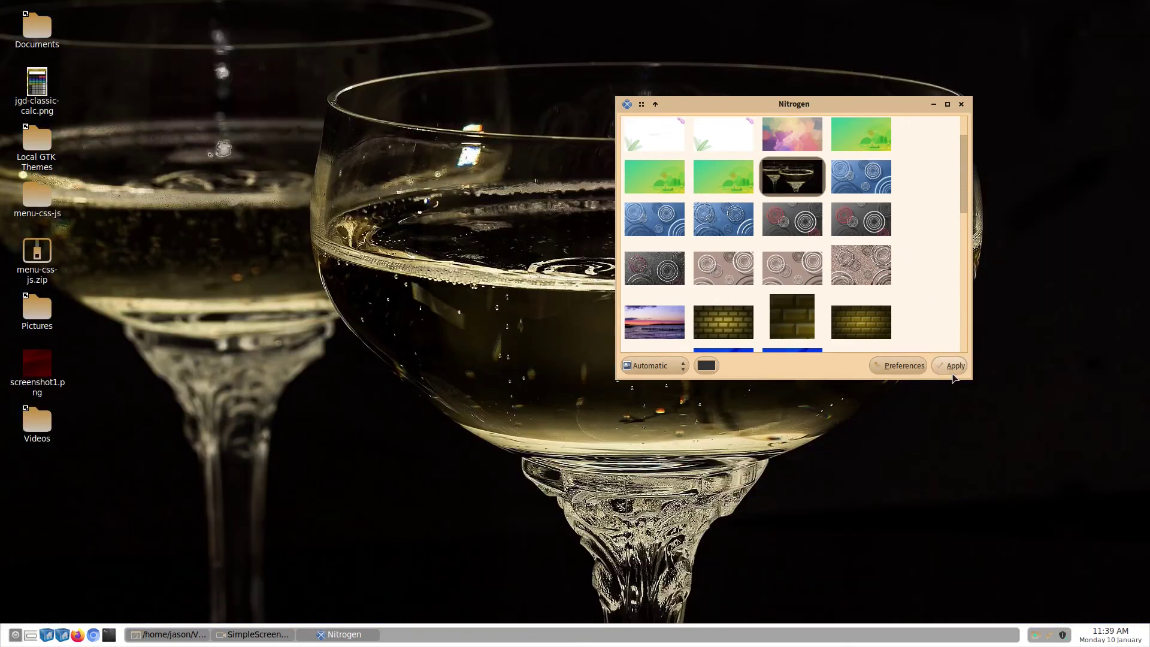
left_click(961, 105)
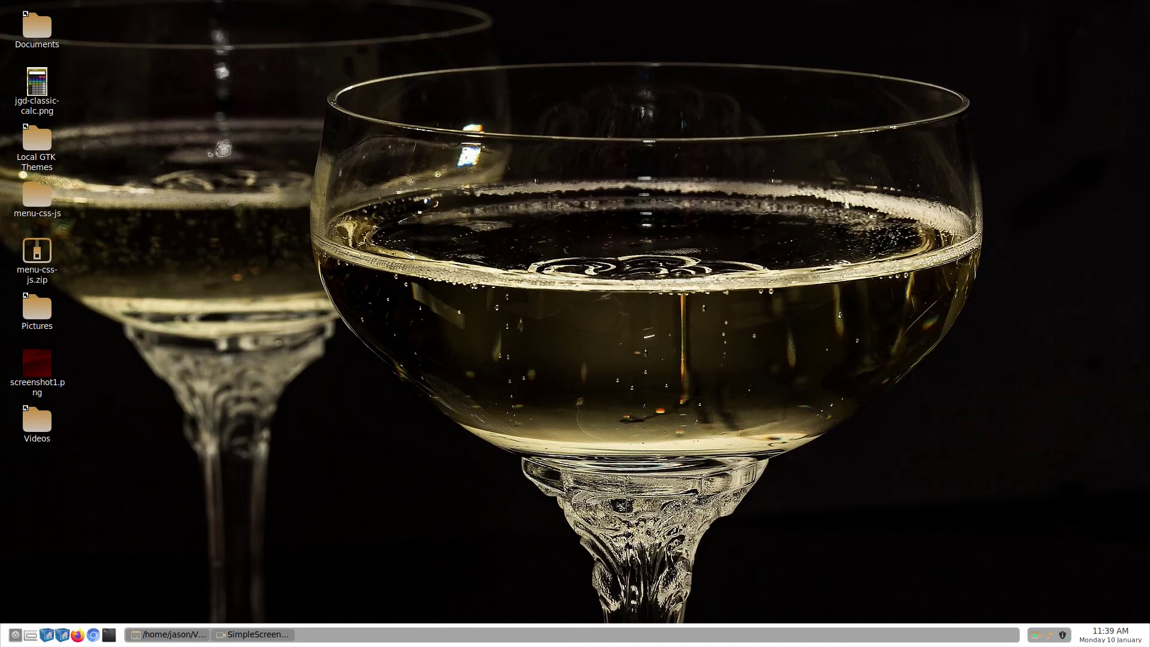
Step: Open Oomox, load the OmNu-Champagne user preset and export its icon theme
right_click(776, 360)
mouse_move(833, 403)
left_click(900, 421)
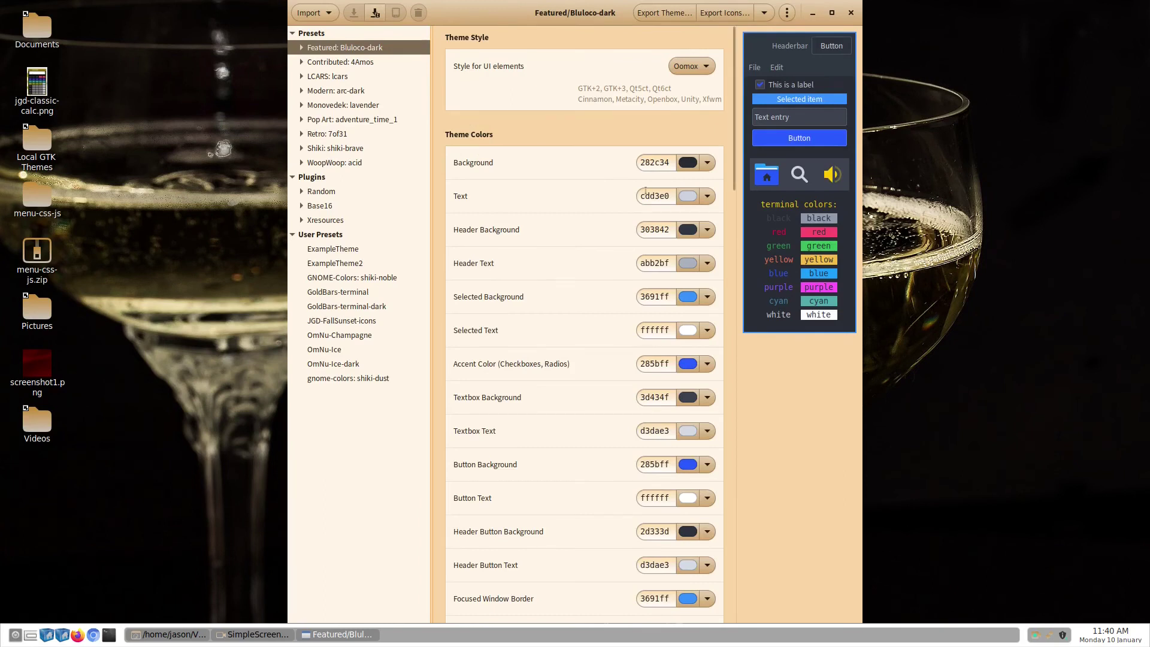
left_click(339, 335)
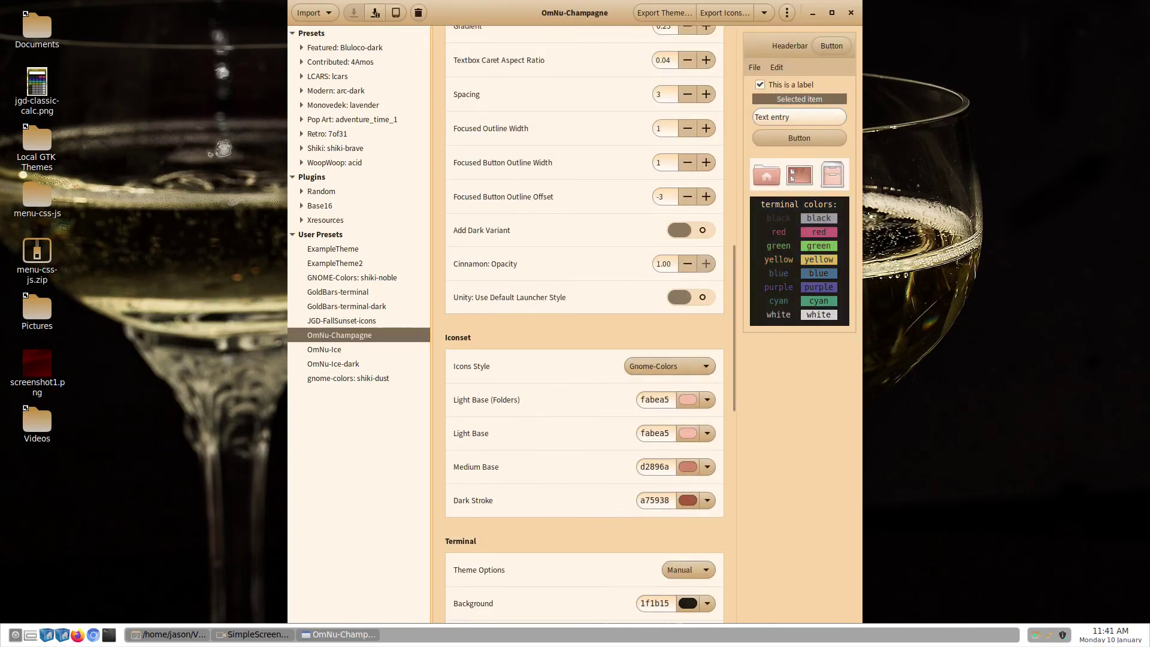
key("ctrl+i")
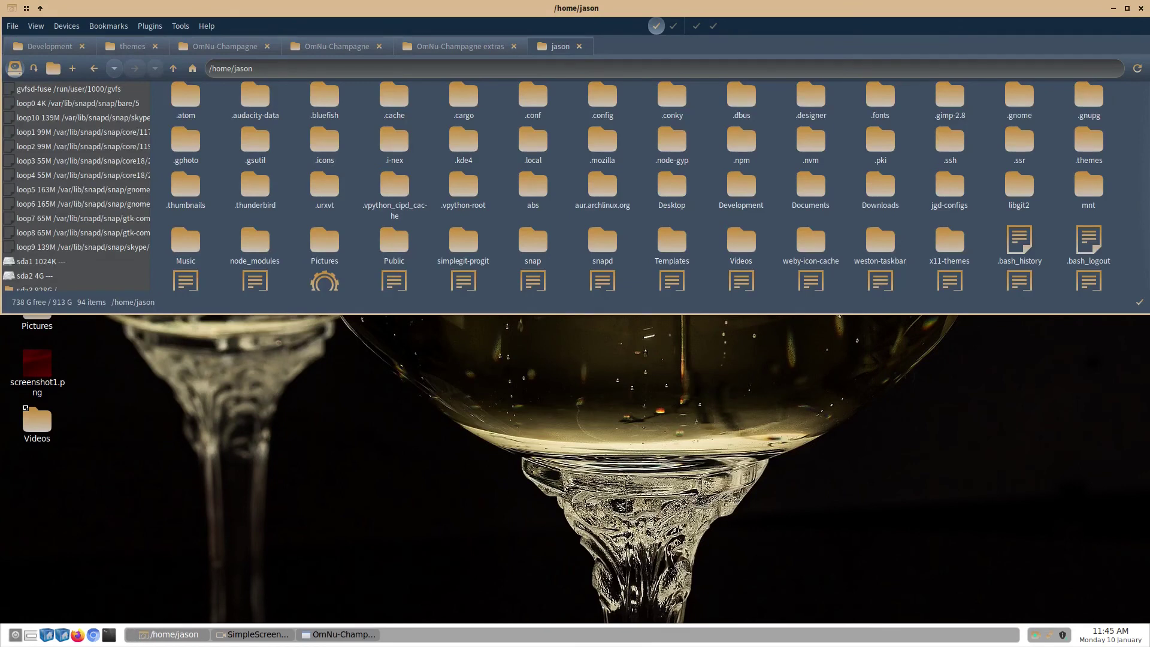
Step: In the file manager, open the hidden .icons folder inside the home directory
type(".ic")
key("Return")
scroll(654, 186, "down", 1)
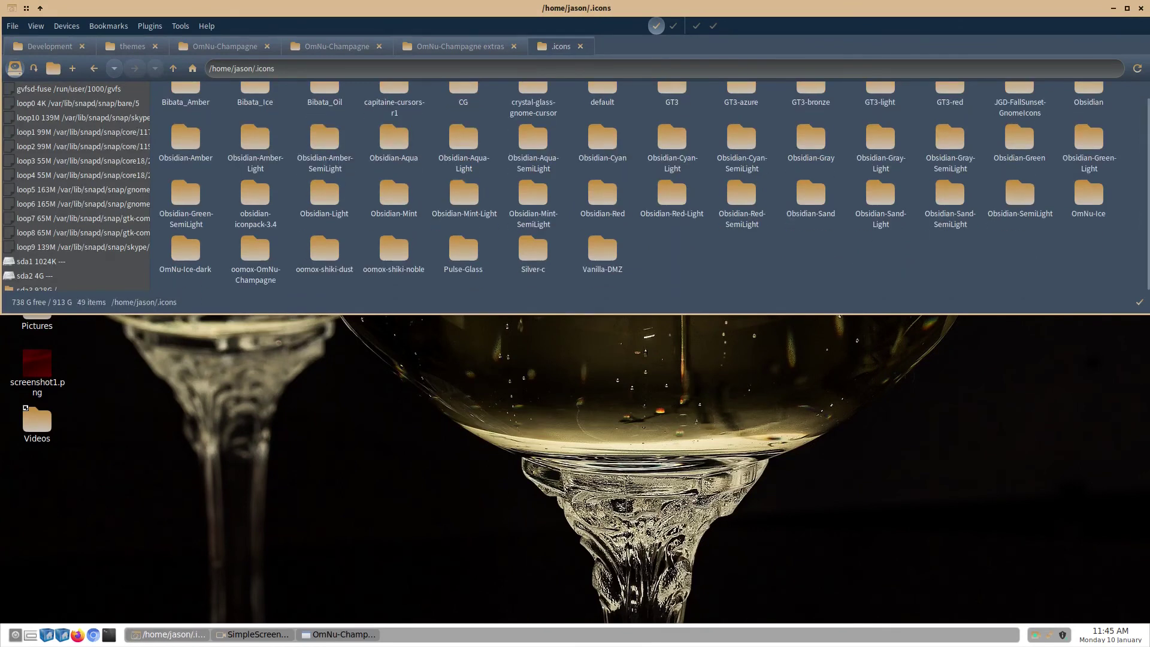
Step: Rename the oomox-OmNu-Champagne folder in .icons to OmNu-Champagne
type("oo")
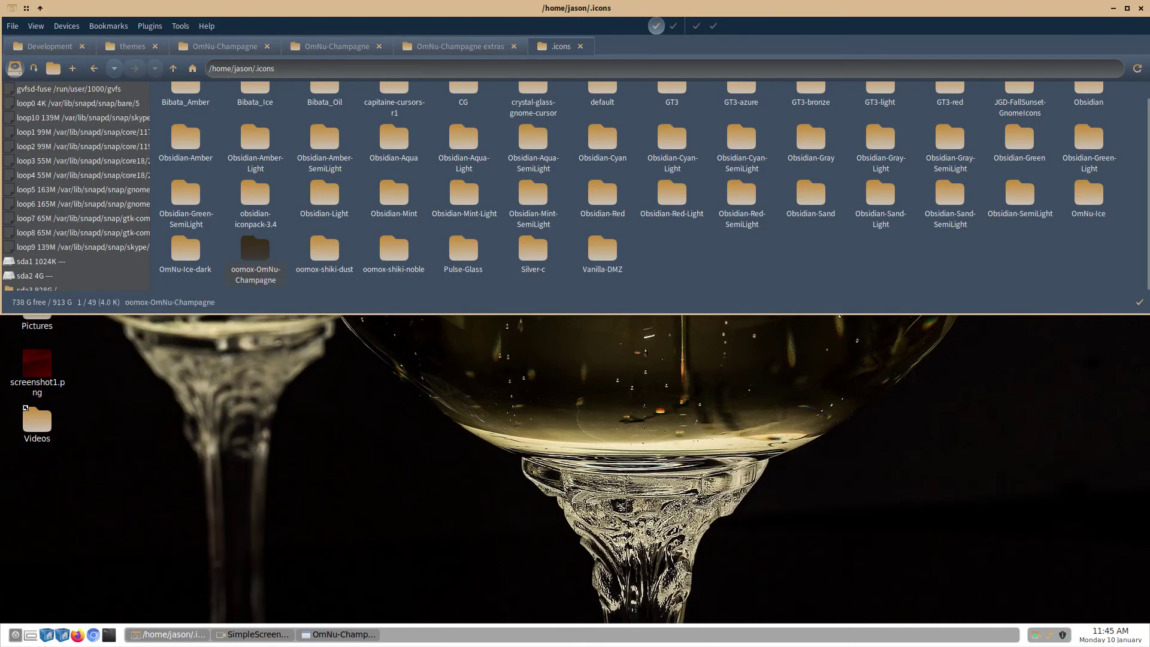
key("Menu")
key("Down")
key("Down")
key("Down")
key("Right")
key("Left")
key("Down")
key("Down")
key("Down")
key("Down")
key("Return")
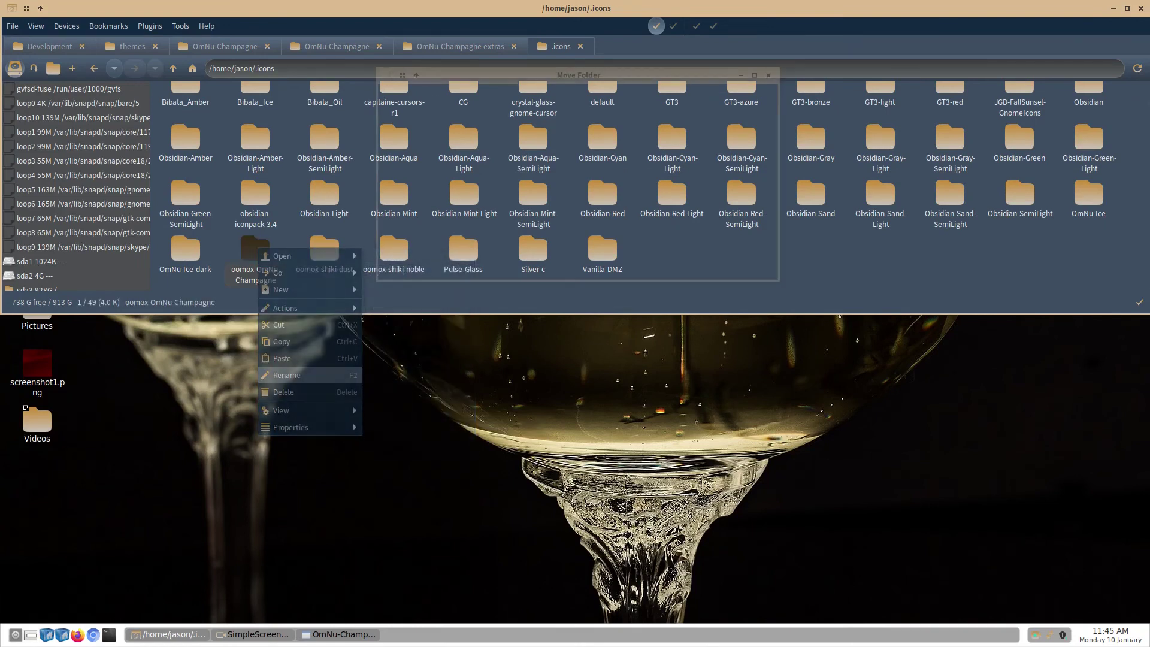
left_click(411, 111)
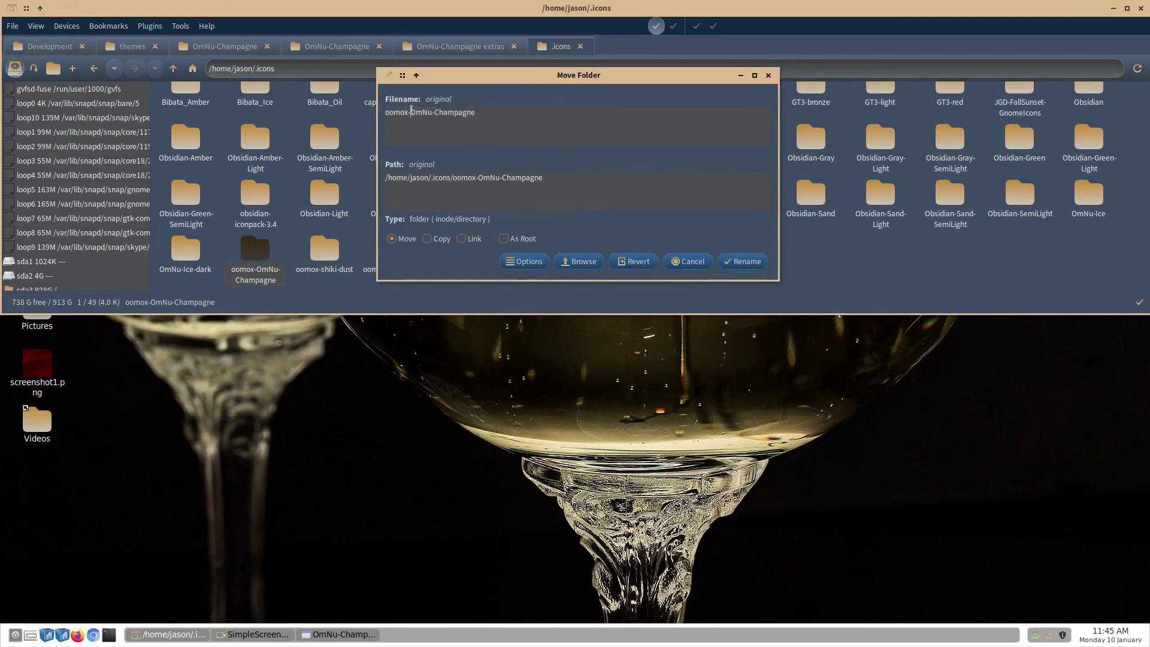
key("BackSpace")
key("BackSpace")
key("BackSpace")
key("BackSpace")
key("BackSpace")
key("BackSpace")
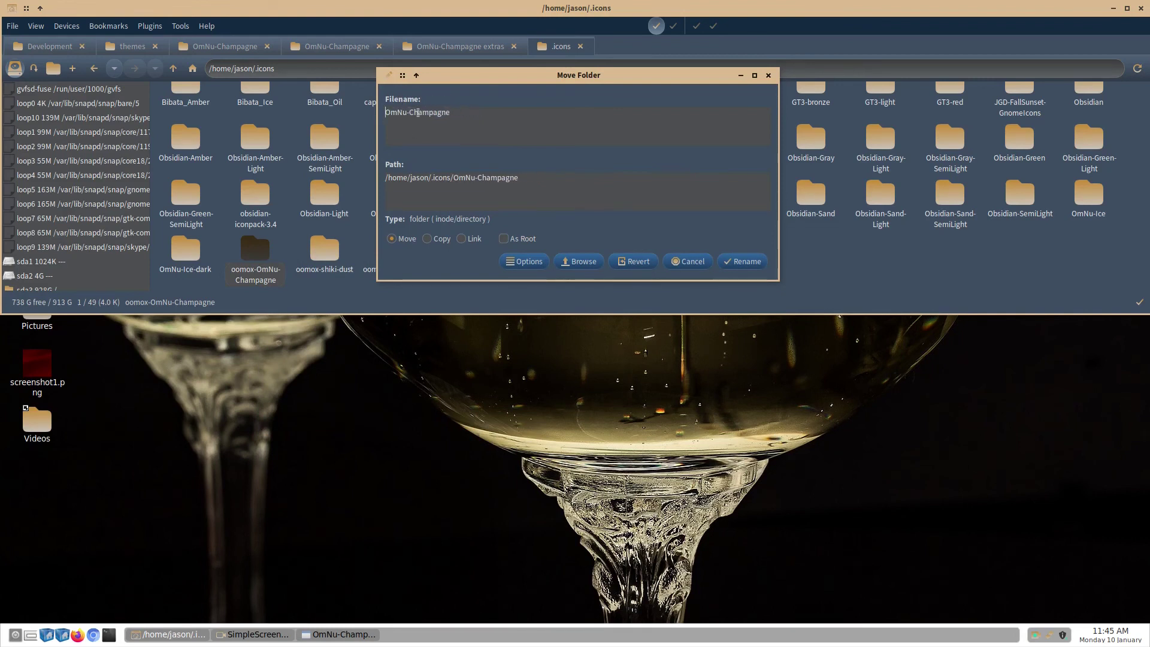
key("Return")
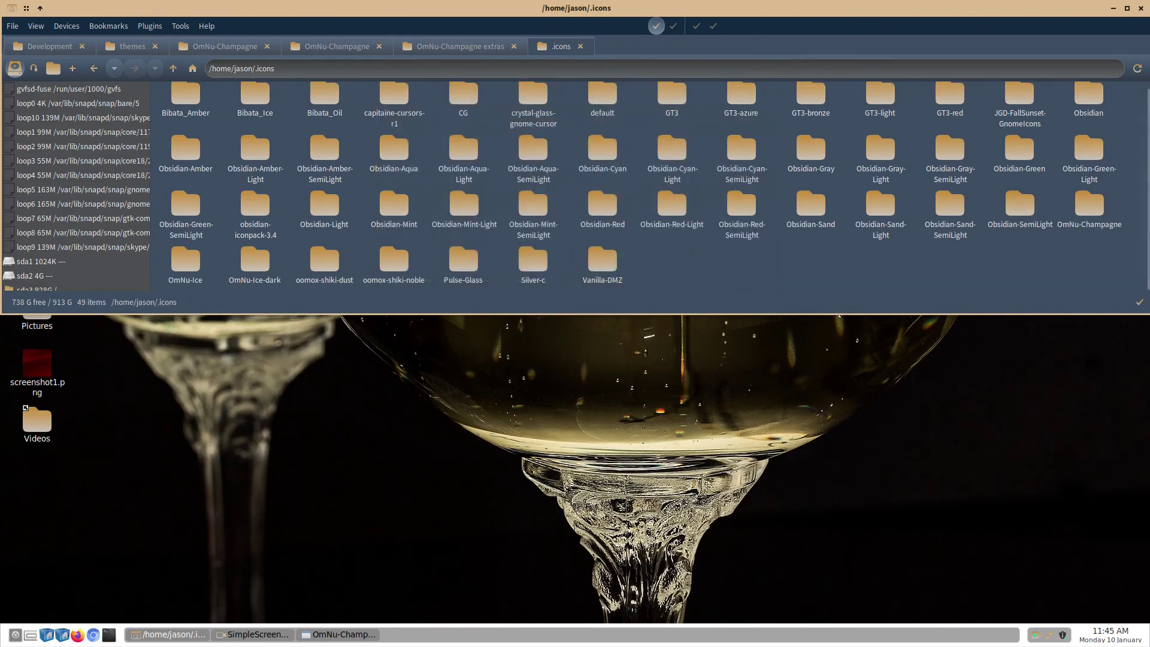
Step: Close the file manager and open the Openbox exit options from the desktop
key("alt+F4")
right_click(559, 250)
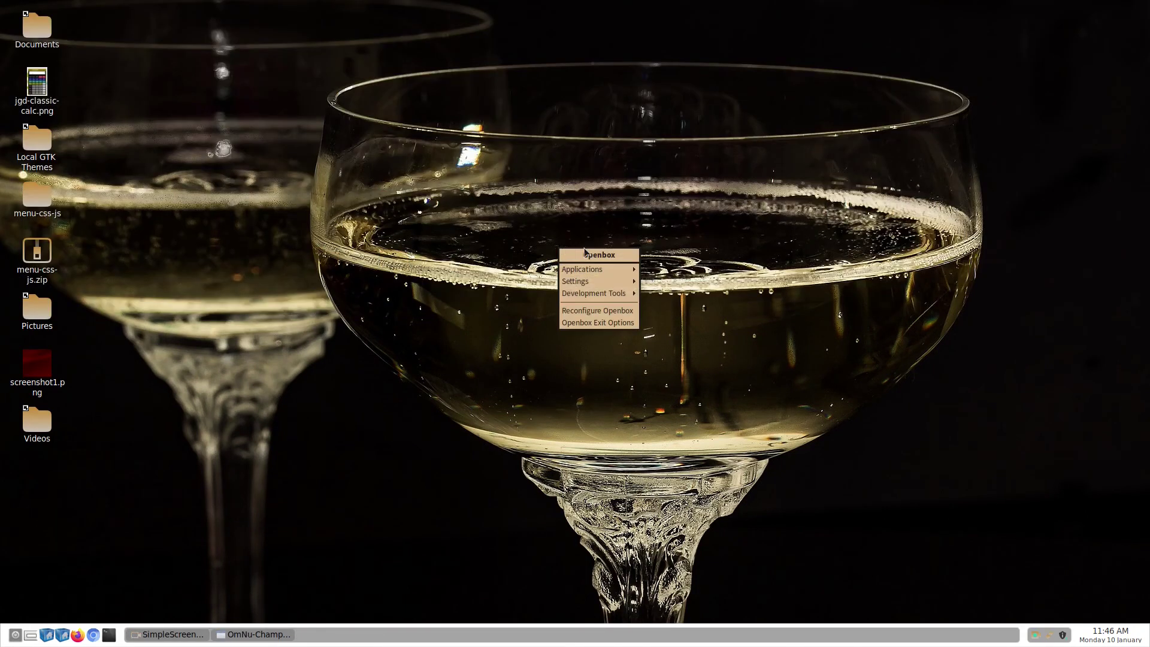
left_click(598, 324)
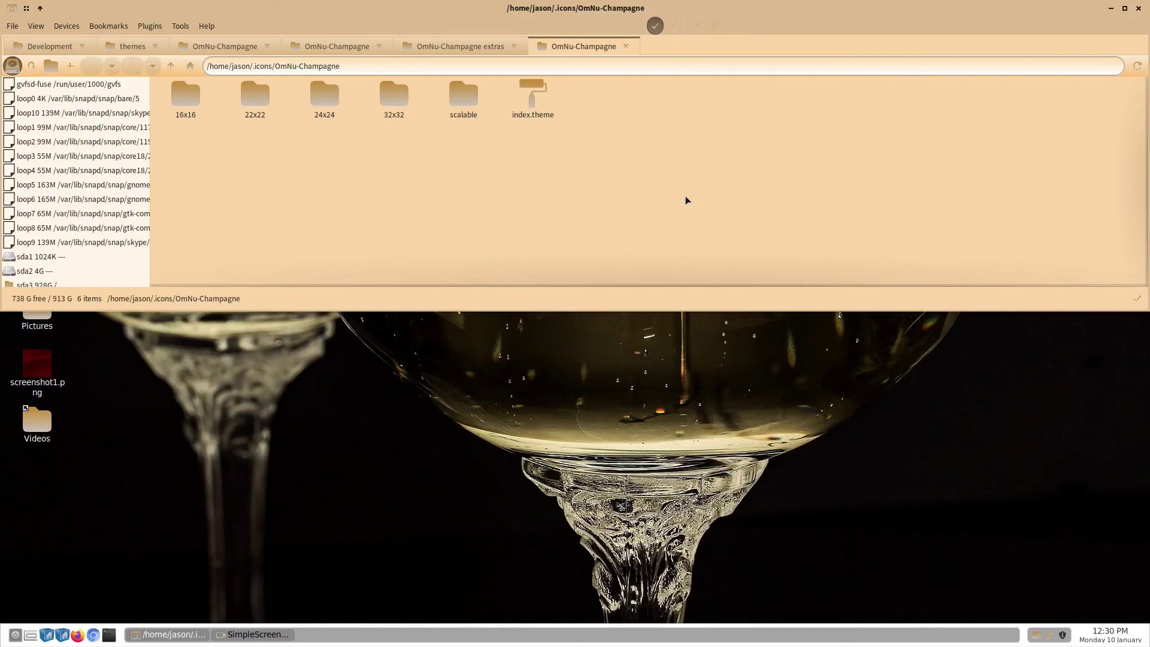
Step: Open the OmNu-Champagne icon folder's index.theme in Leafpad, change the Name entry to OmNu-Champagne, then save and close the file
right_click(532, 96)
mouse_move(539, 104)
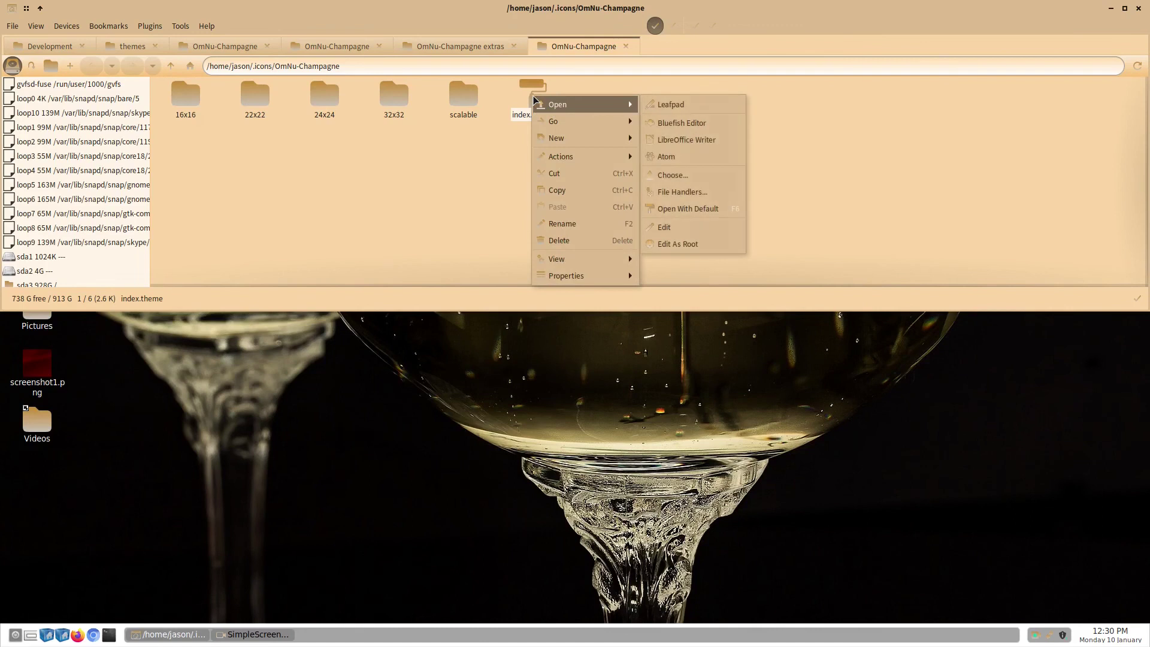
left_click(666, 105)
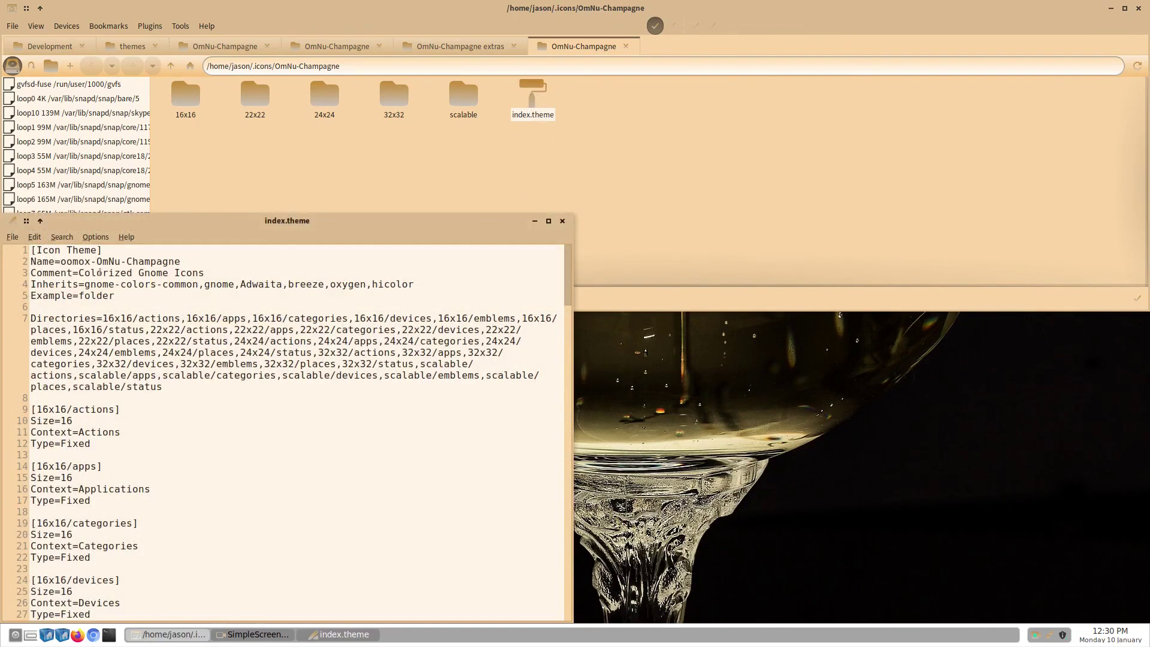
left_click_drag(97, 261, 58, 263)
key("BackSpace")
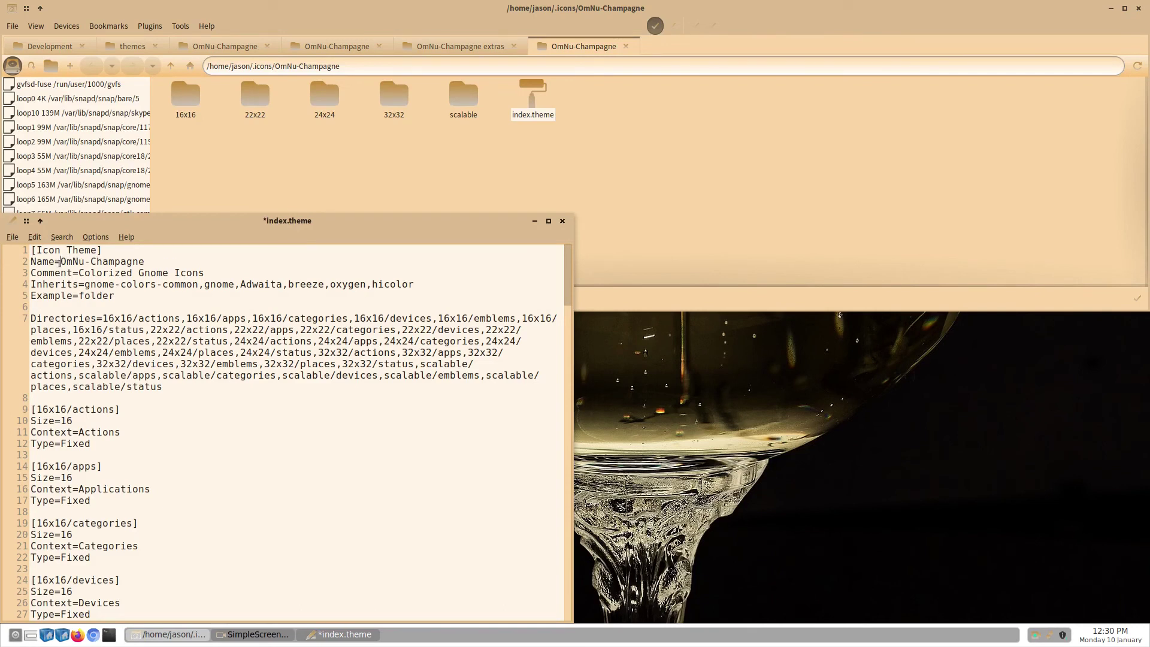
key("ctrl+s")
left_click(563, 220)
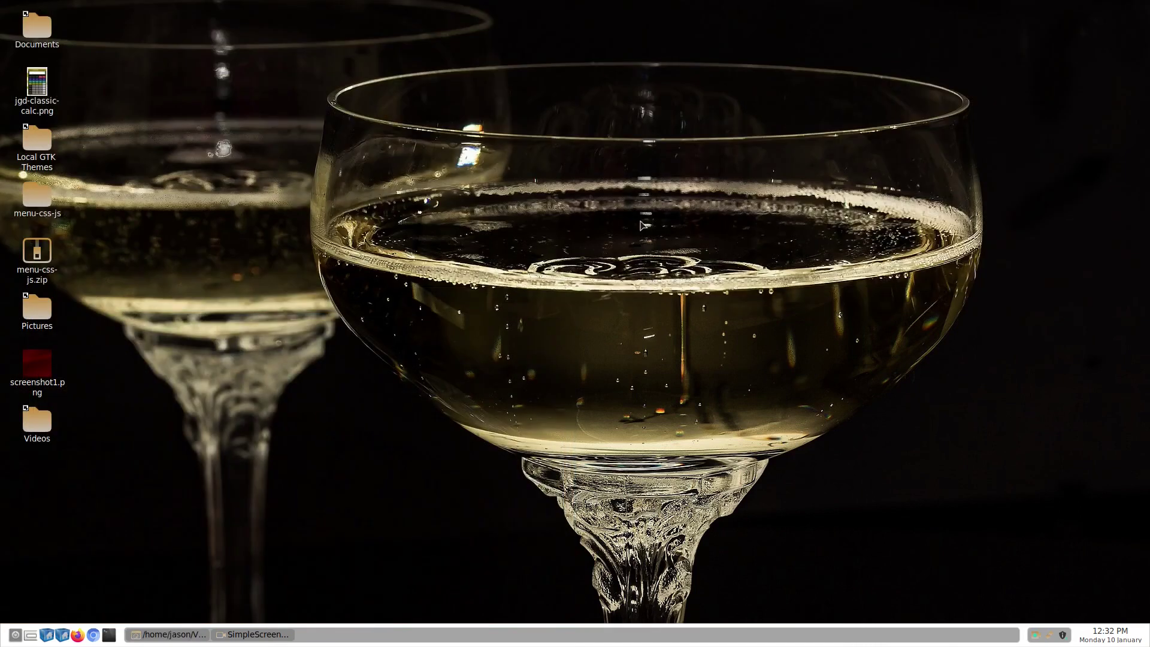
Step: Open LXAppearance from the desktop settings, apply OmNu-Champagne as the icon theme and close it
right_click(644, 223)
mouse_move(664, 257)
left_click(780, 271)
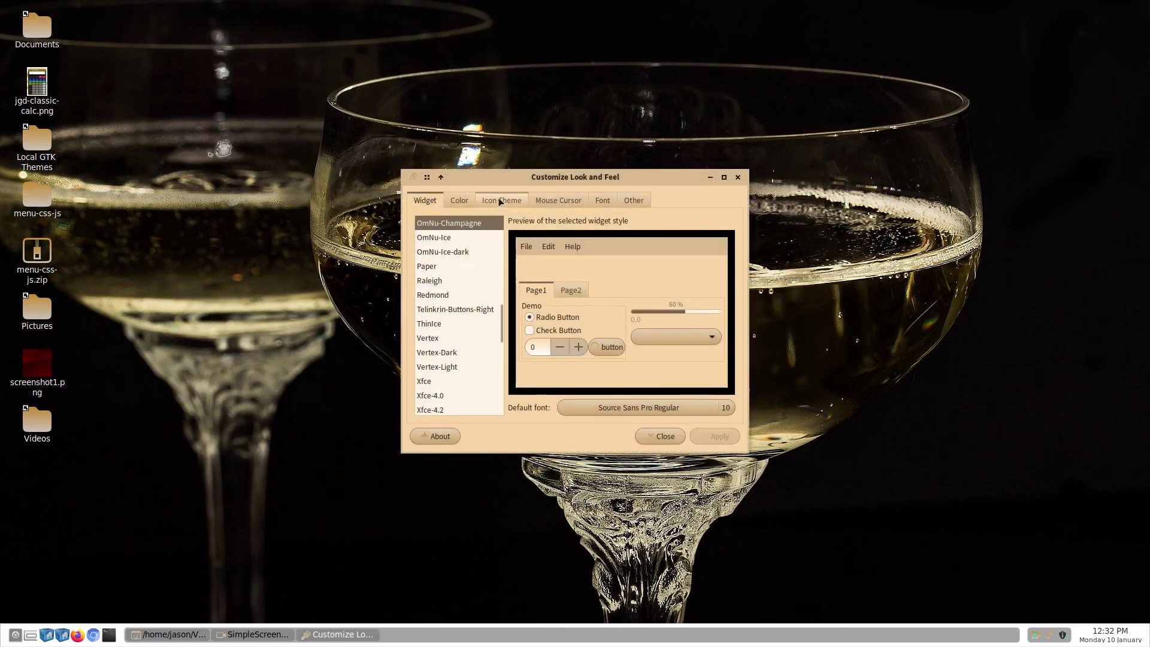
left_click(502, 200)
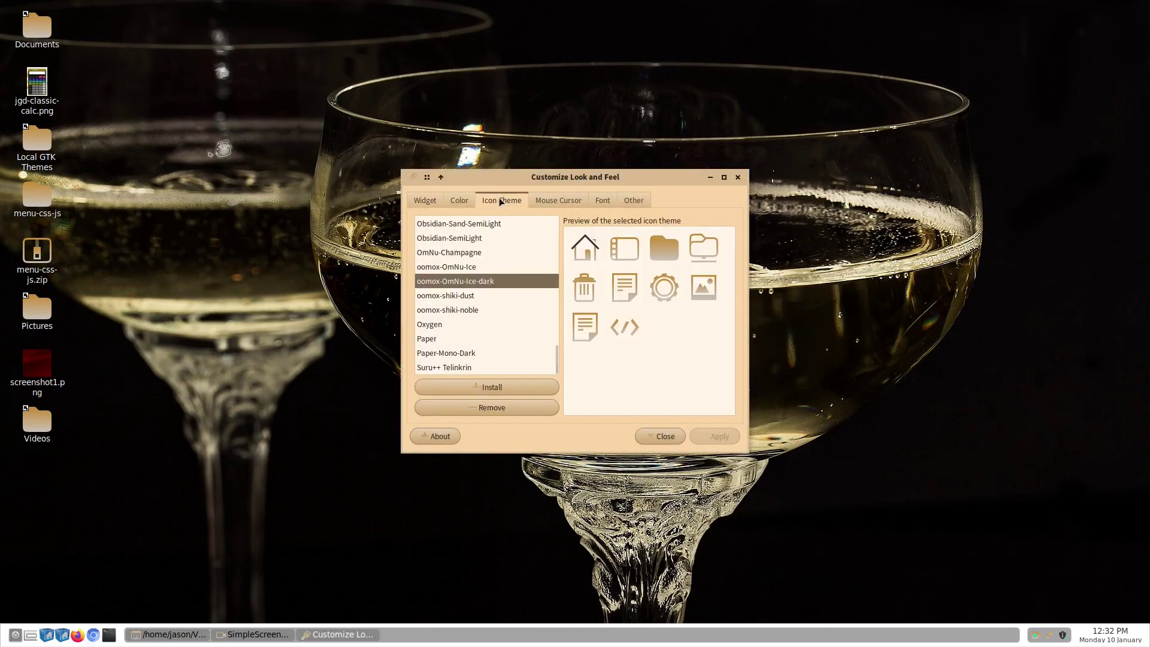
left_click(478, 253)
left_click(710, 438)
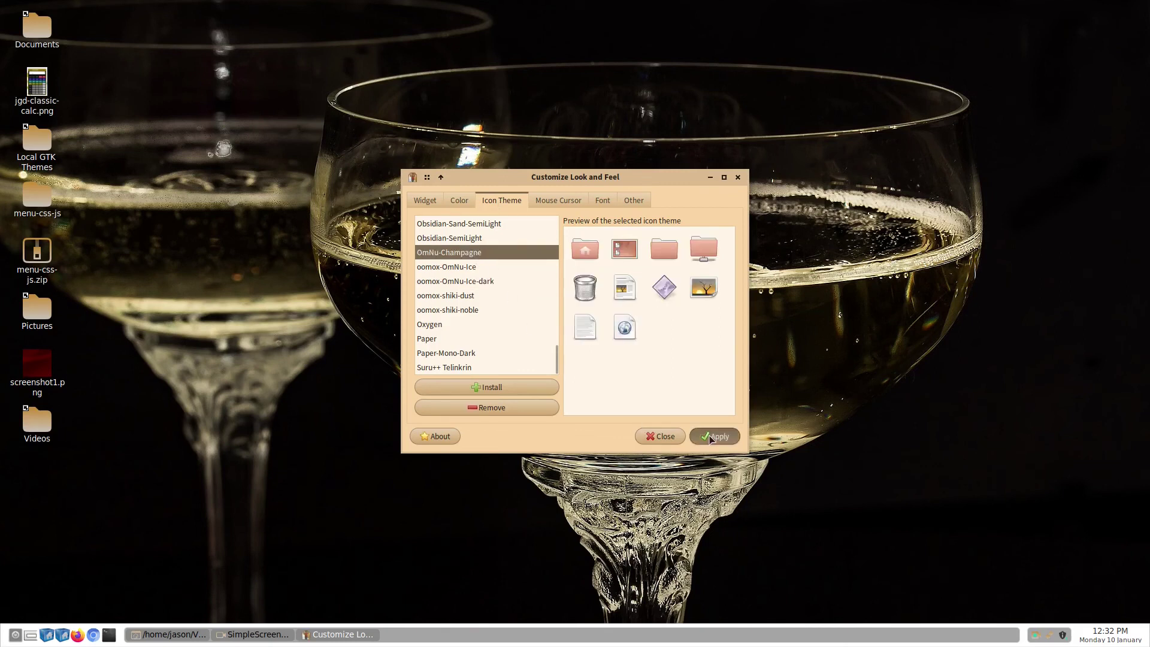
left_click(738, 177)
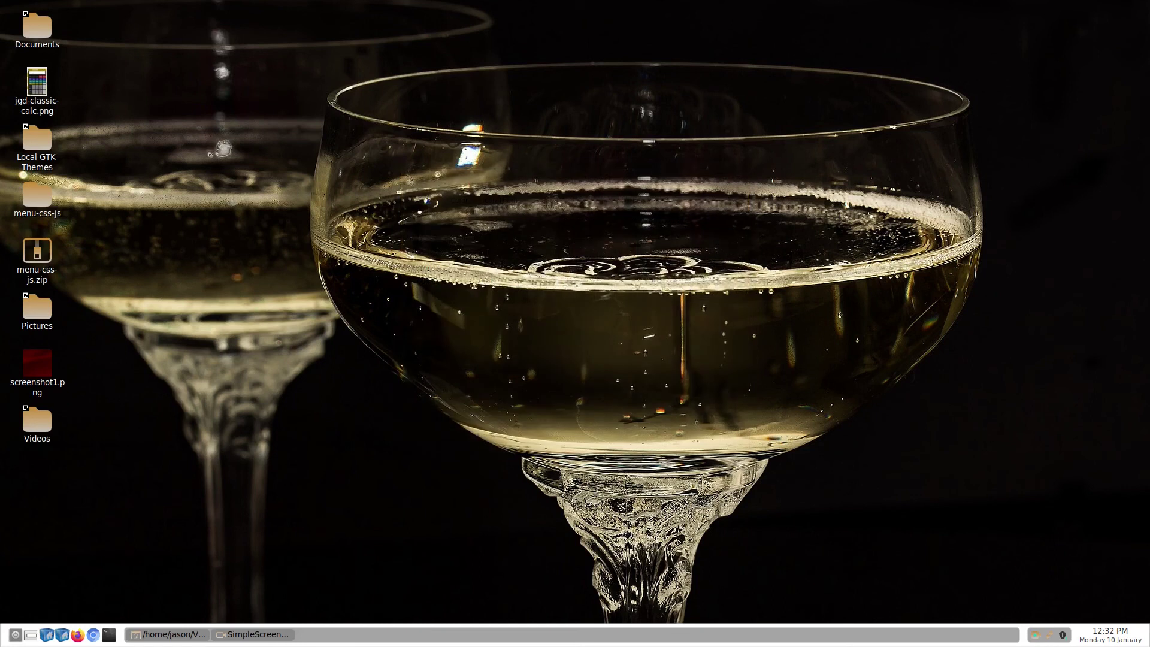
Step: Launch GTK3 Widget Factory from the desktop's programming applications, check the theme's look on Pages 1, 2 and 3, and close it
right_click(545, 243)
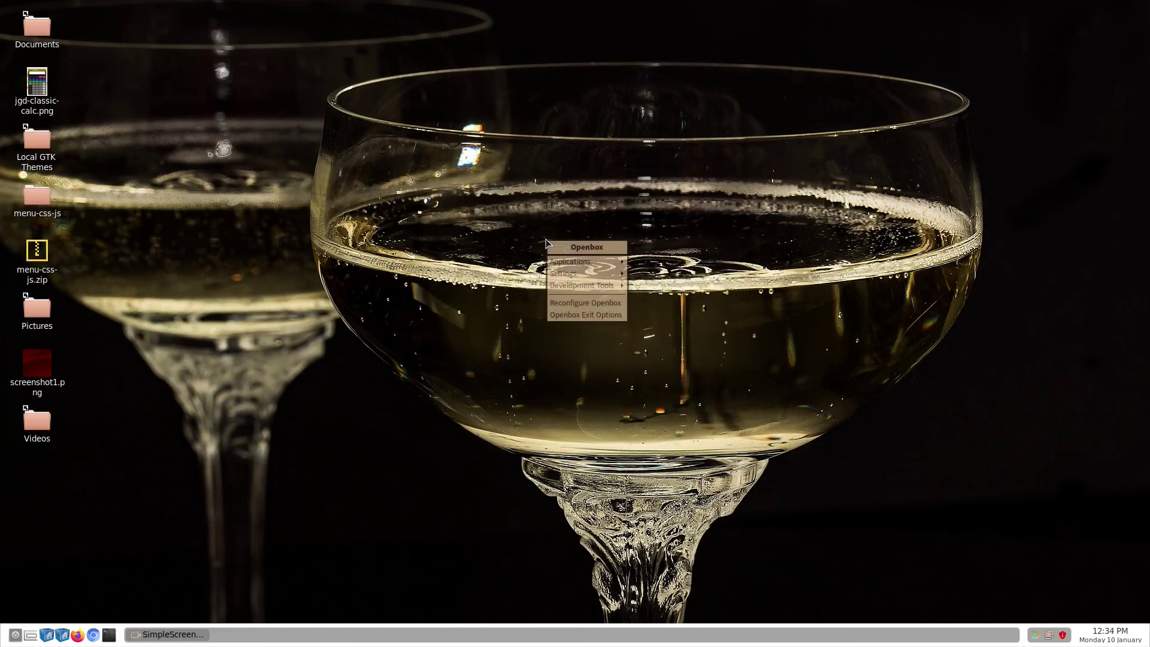
mouse_move(579, 261)
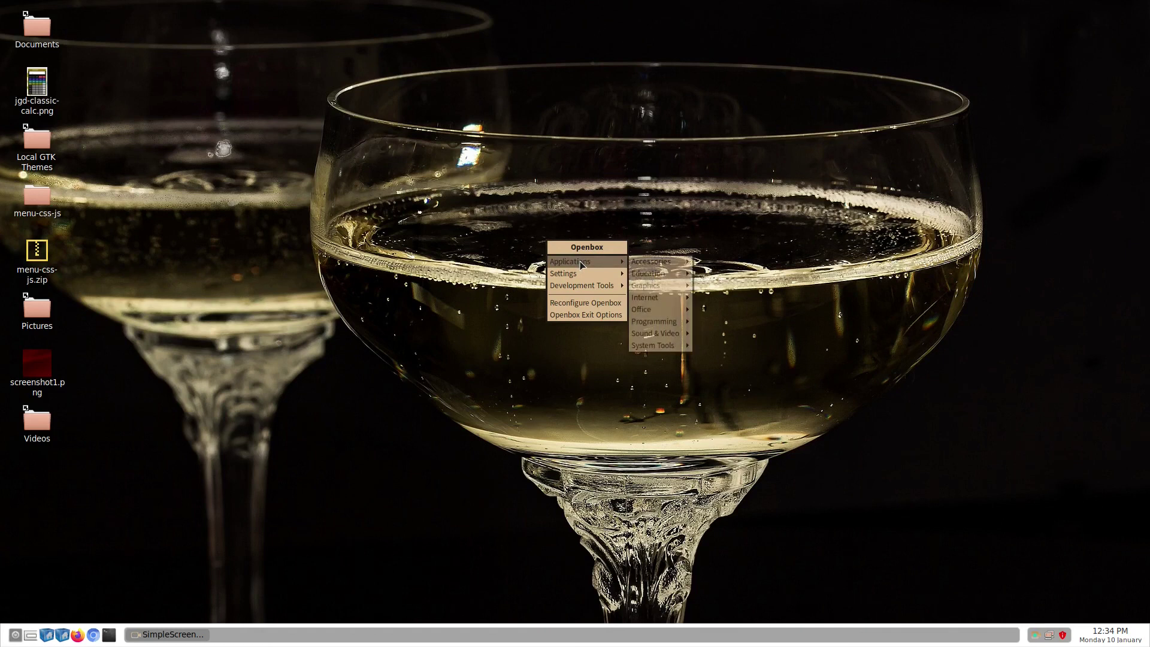
mouse_move(659, 322)
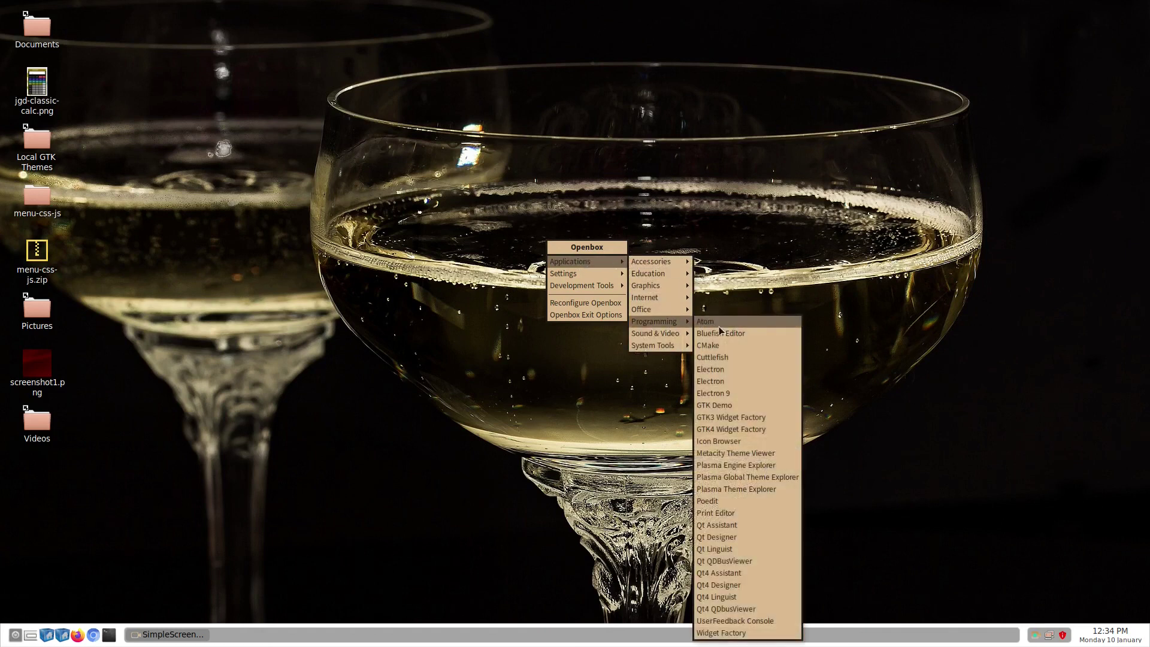
left_click(757, 416)
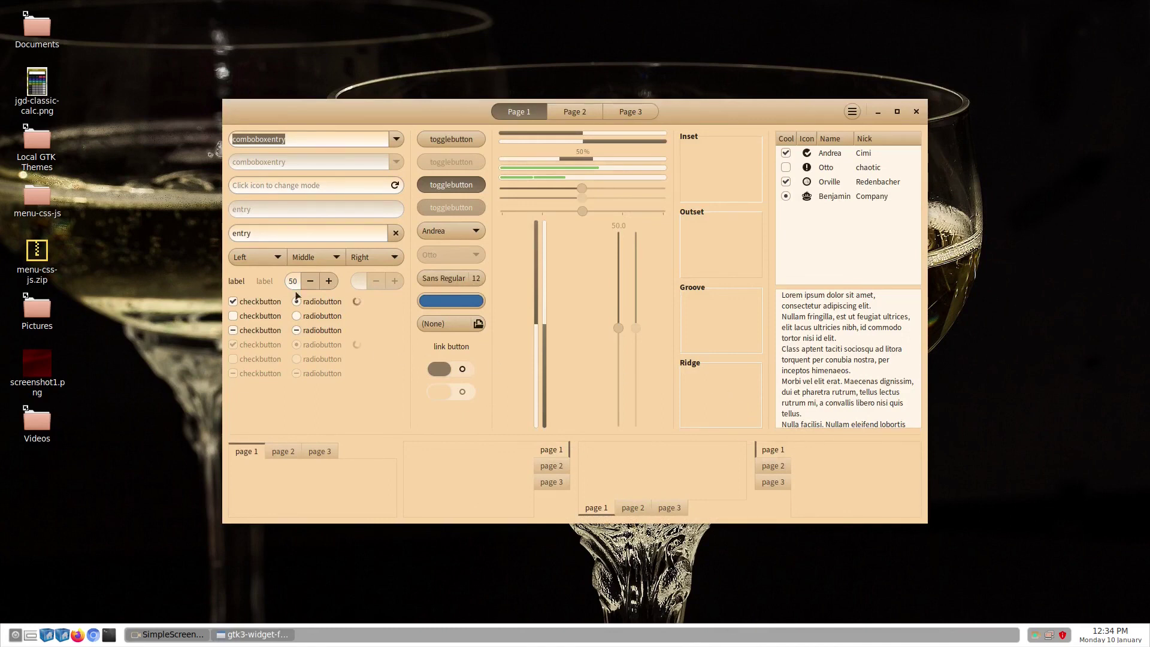
left_click(575, 113)
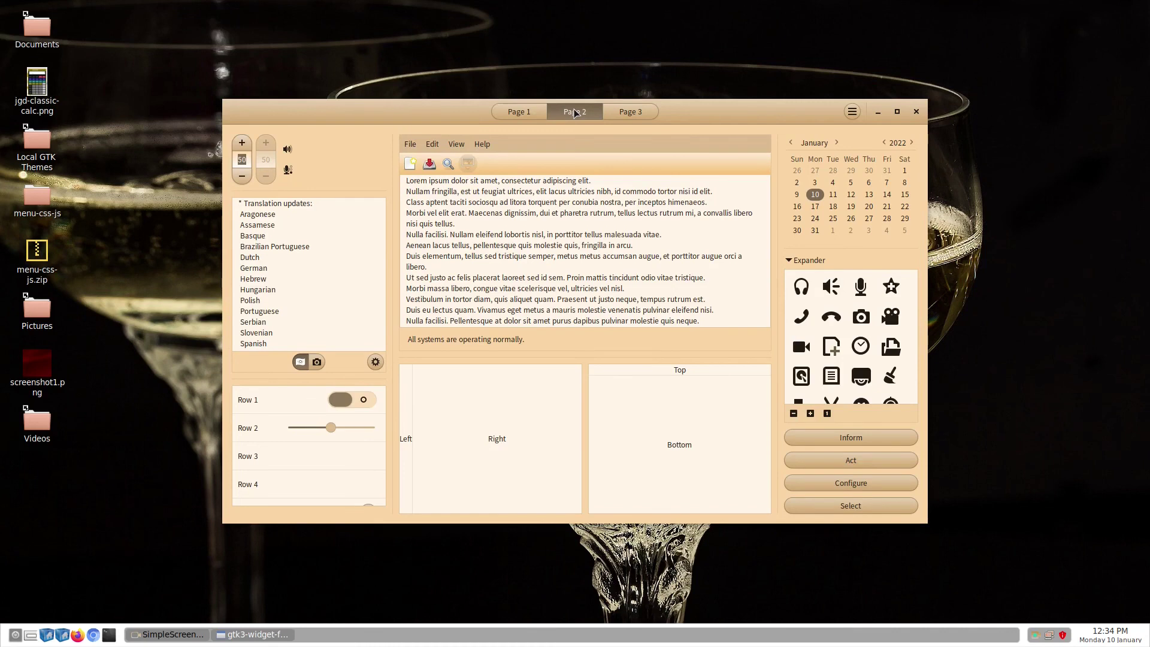
left_click(640, 113)
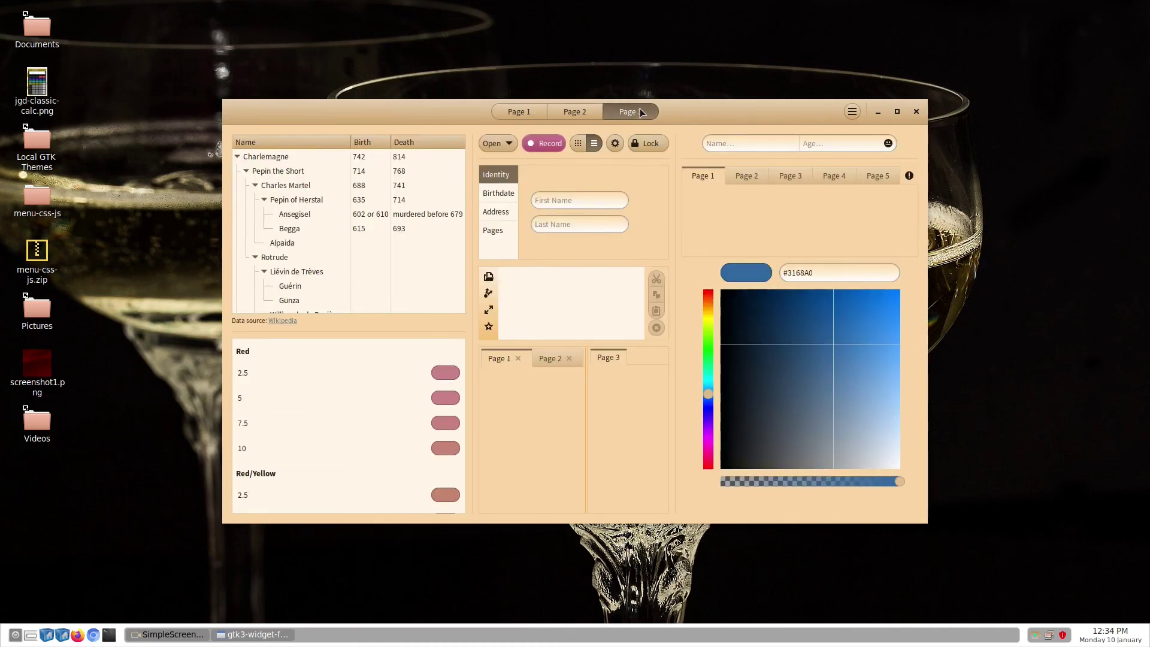
left_click(917, 112)
Step: Reopen GTK3 Widget Factory, review the themed widgets on all three pages once more, and close the window
right_click(545, 242)
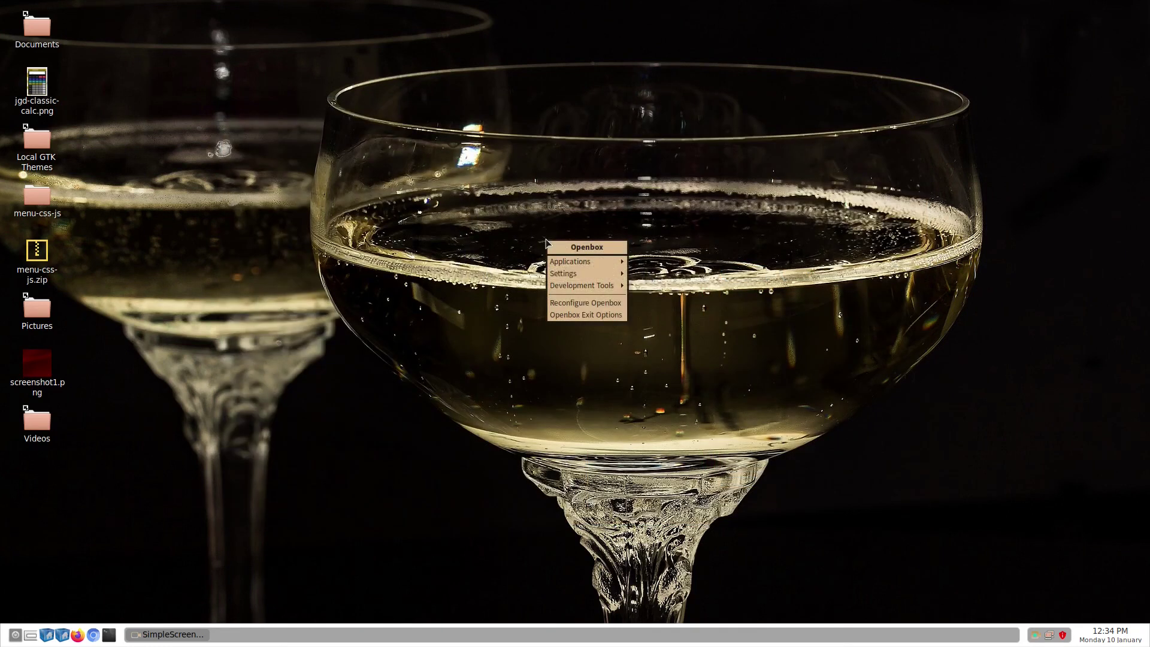
mouse_move(576, 260)
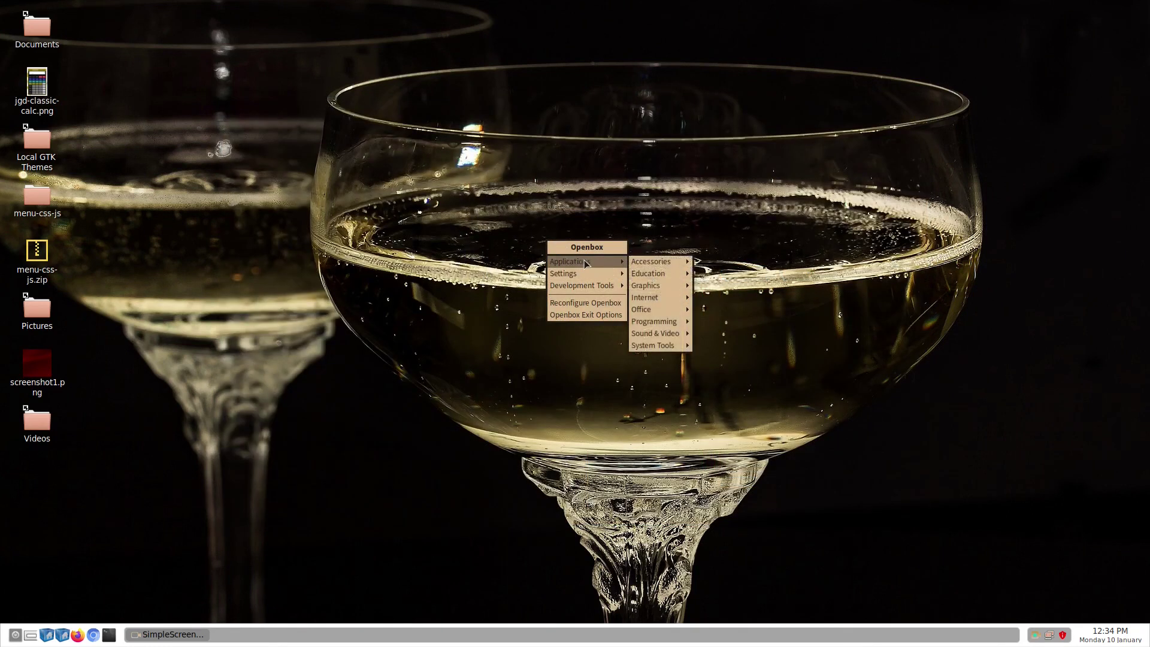
mouse_move(671, 322)
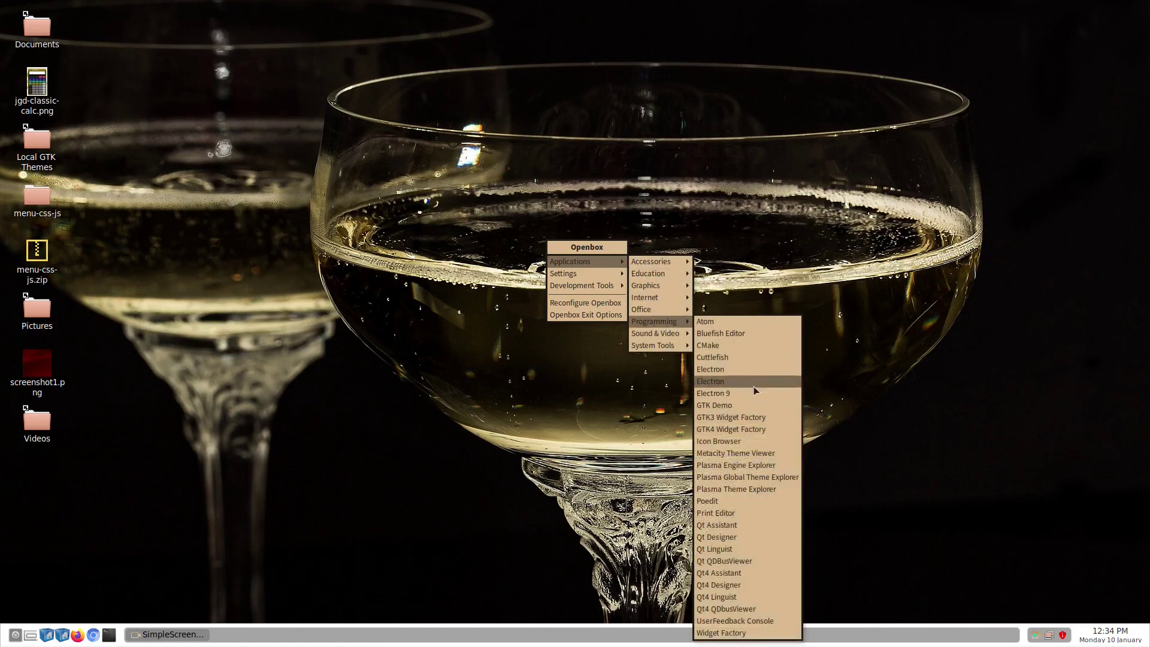
left_click(757, 416)
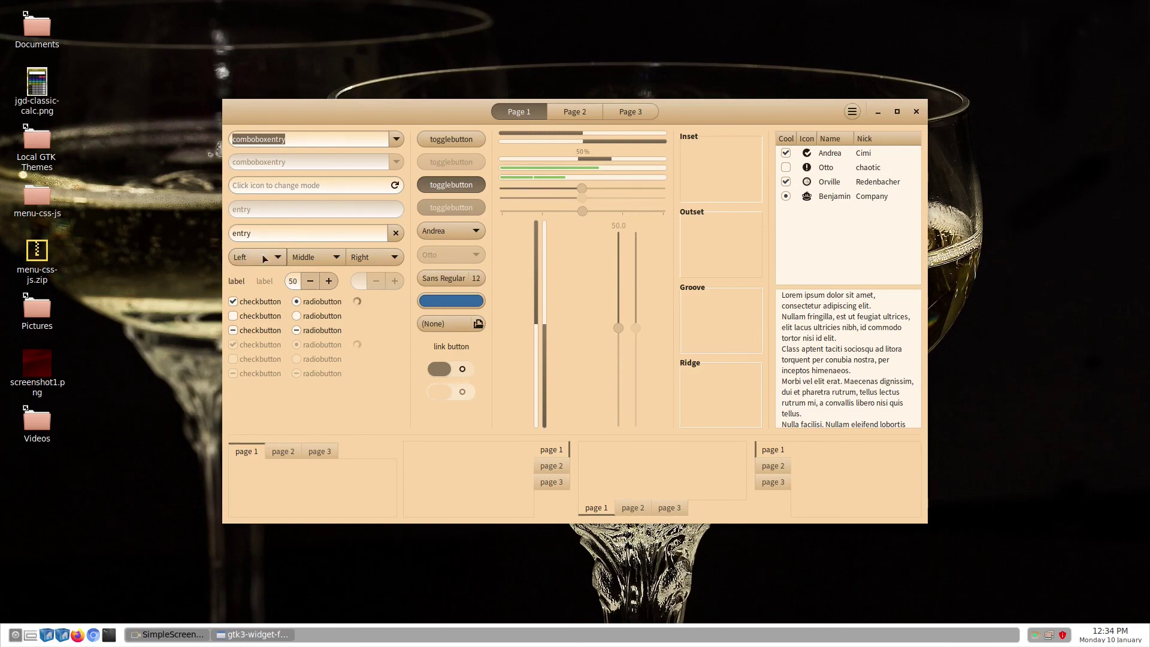
left_click(574, 113)
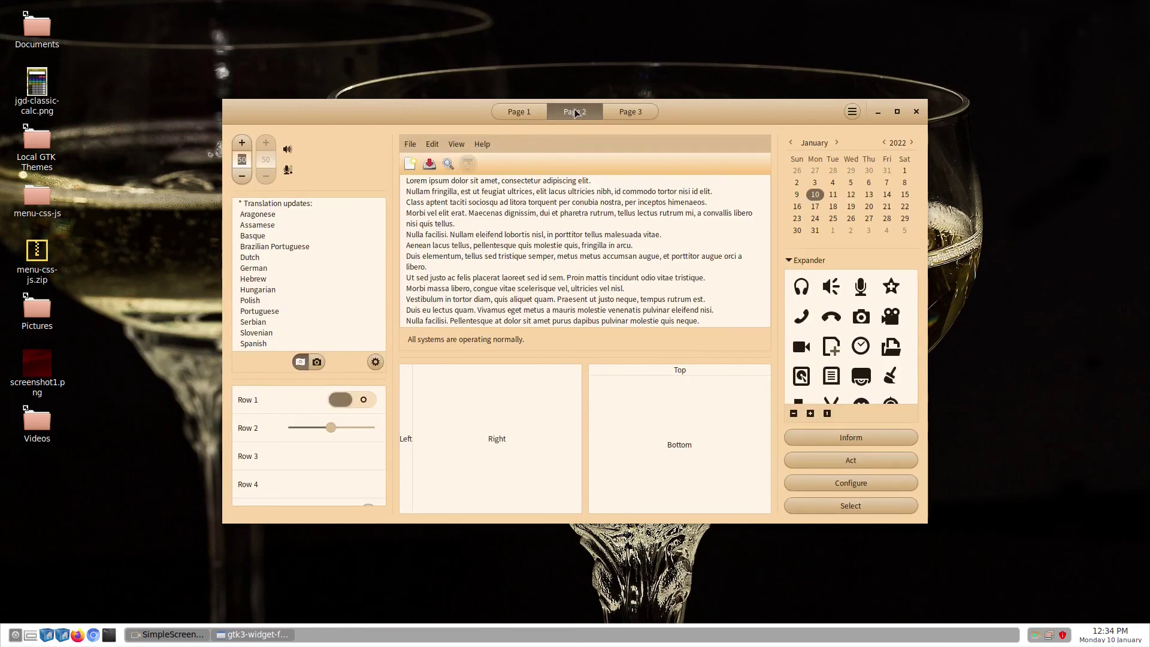
left_click(640, 113)
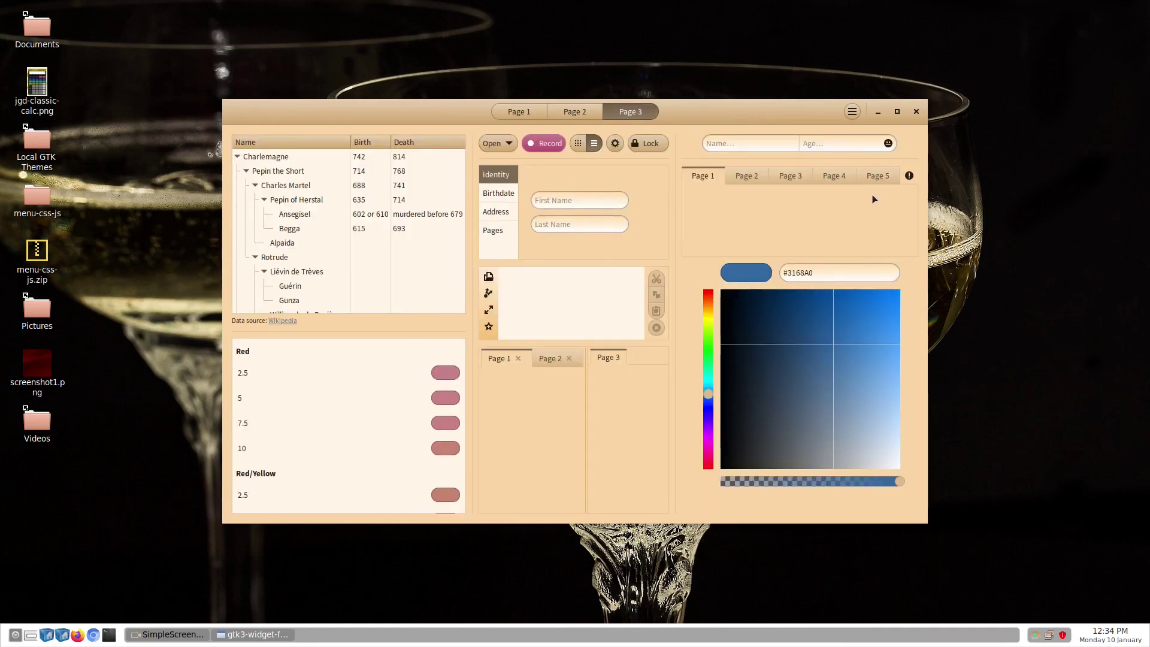
left_click(916, 112)
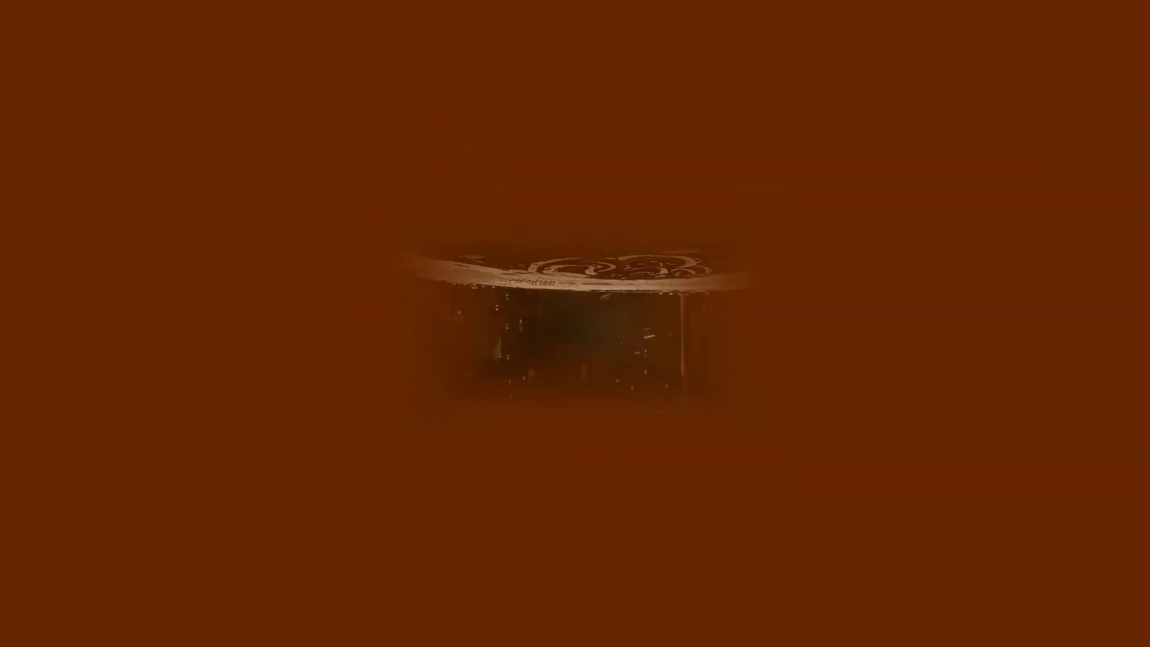